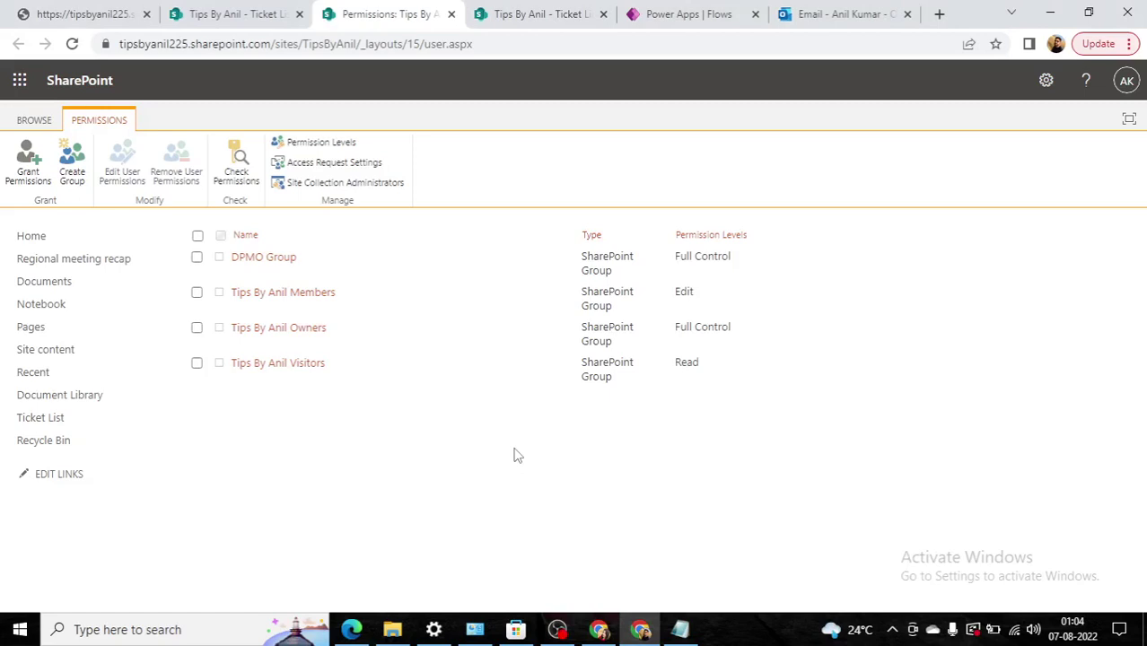
Step: Review the existing flows, the Ticket List, and the members of the DPMO Group in the SharePoint site permissions
click(685, 14)
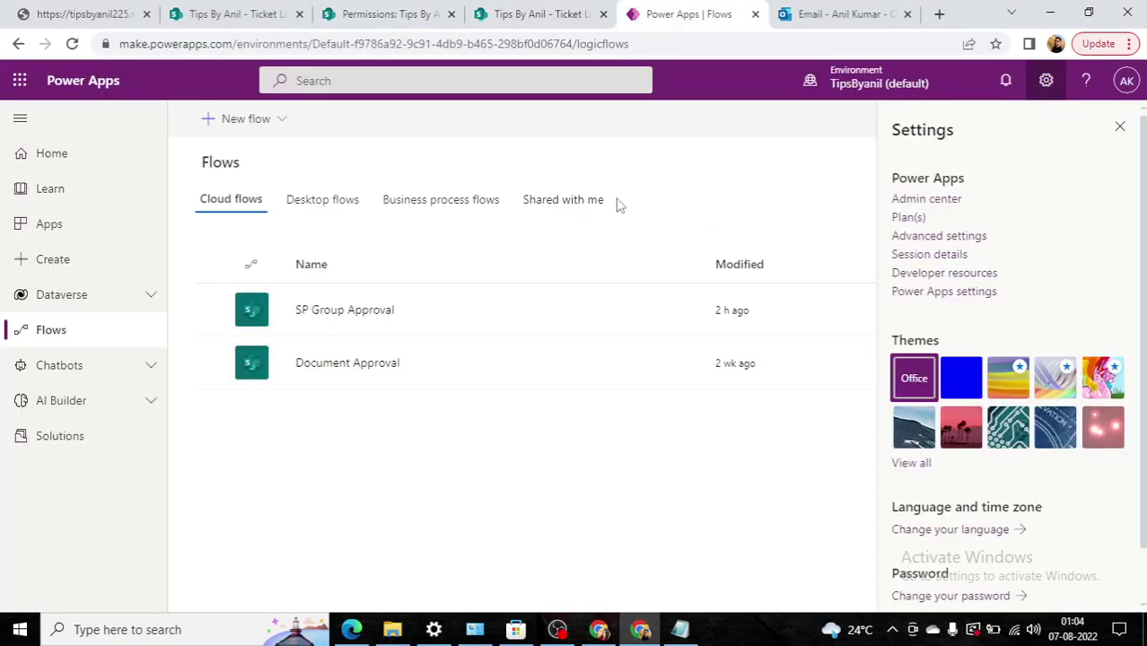
click(1119, 128)
click(539, 14)
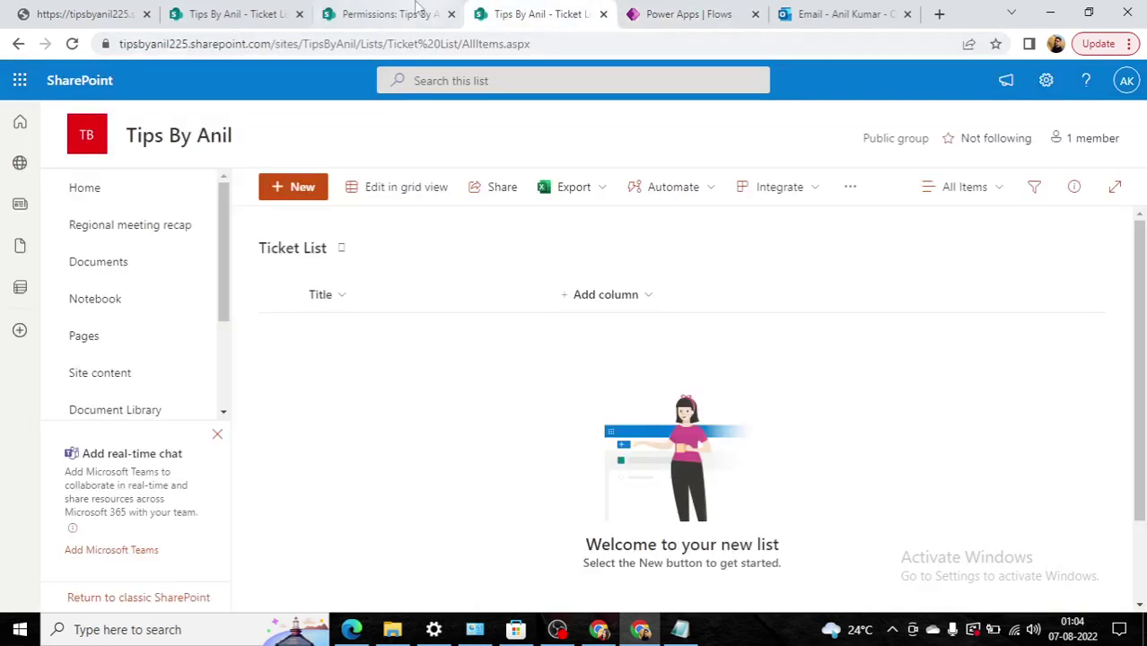
click(386, 14)
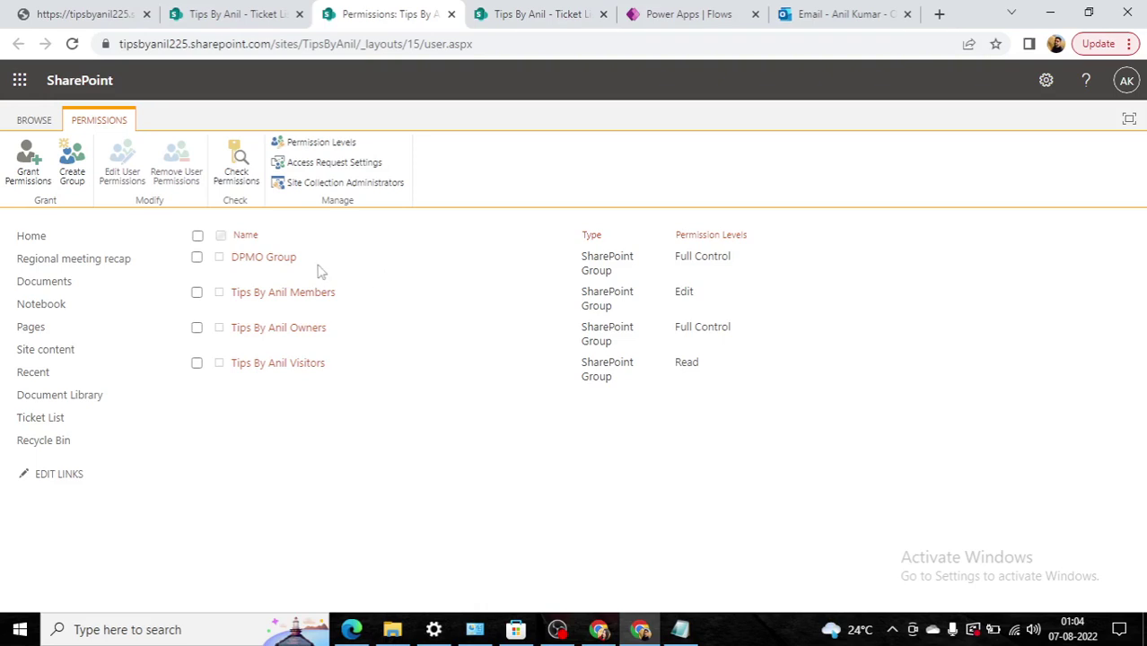
click(279, 260)
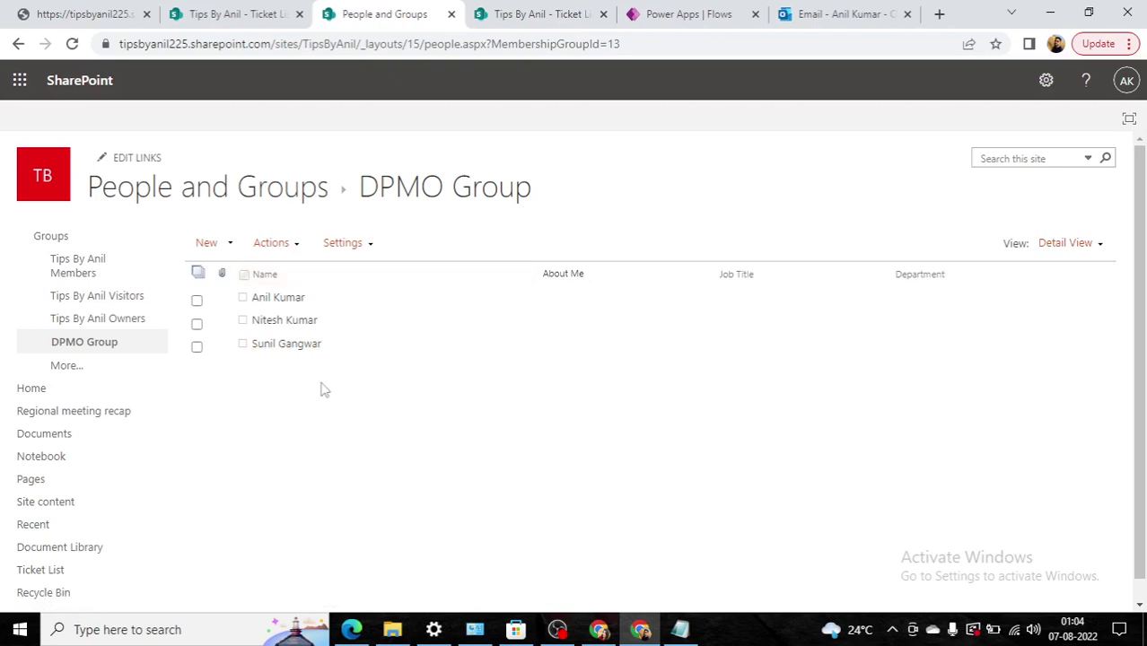
drag(295, 376, 301, 299)
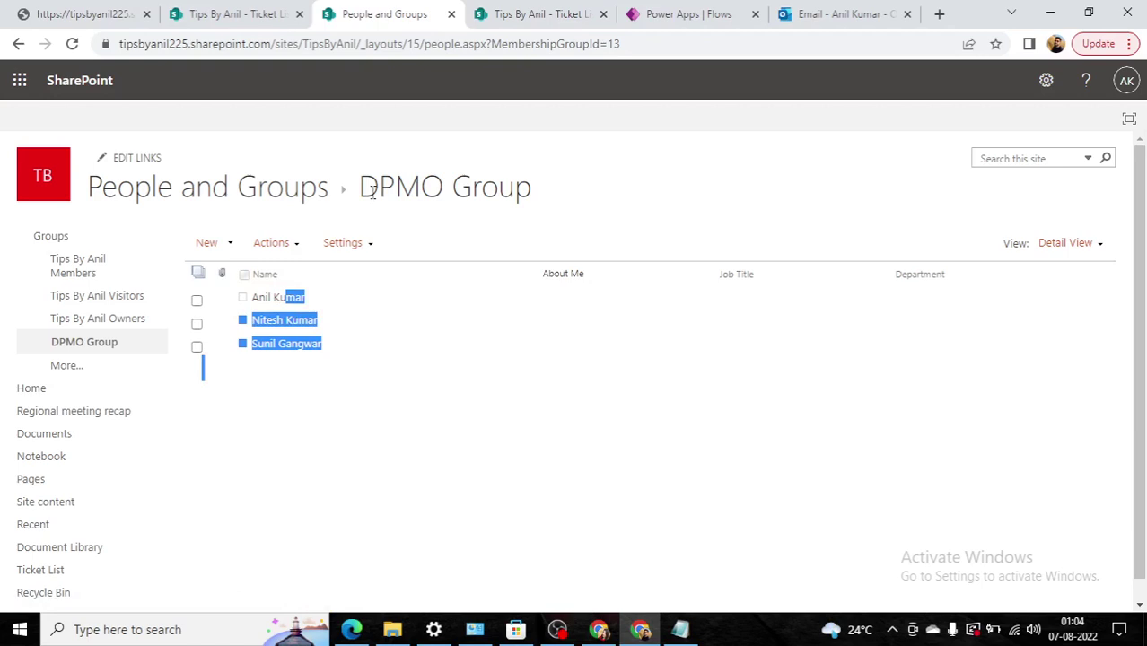
drag(373, 193, 599, 203)
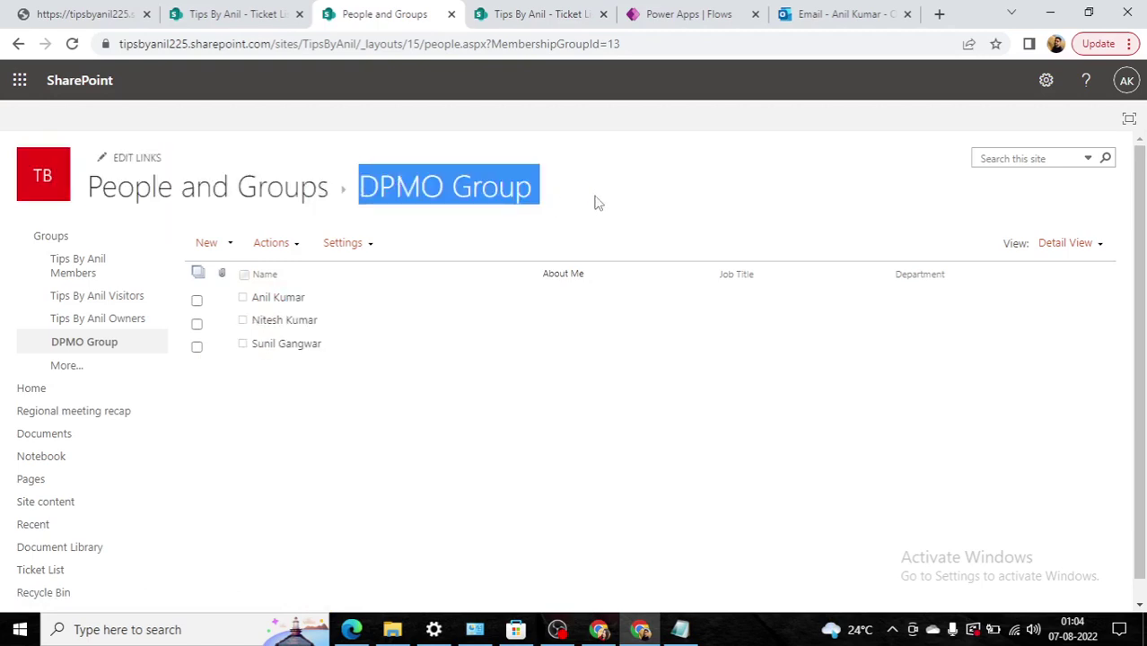
click(569, 240)
Step: Create an automated cloud flow in Power Apps using SharePoint's "When an item is created" trigger
click(684, 14)
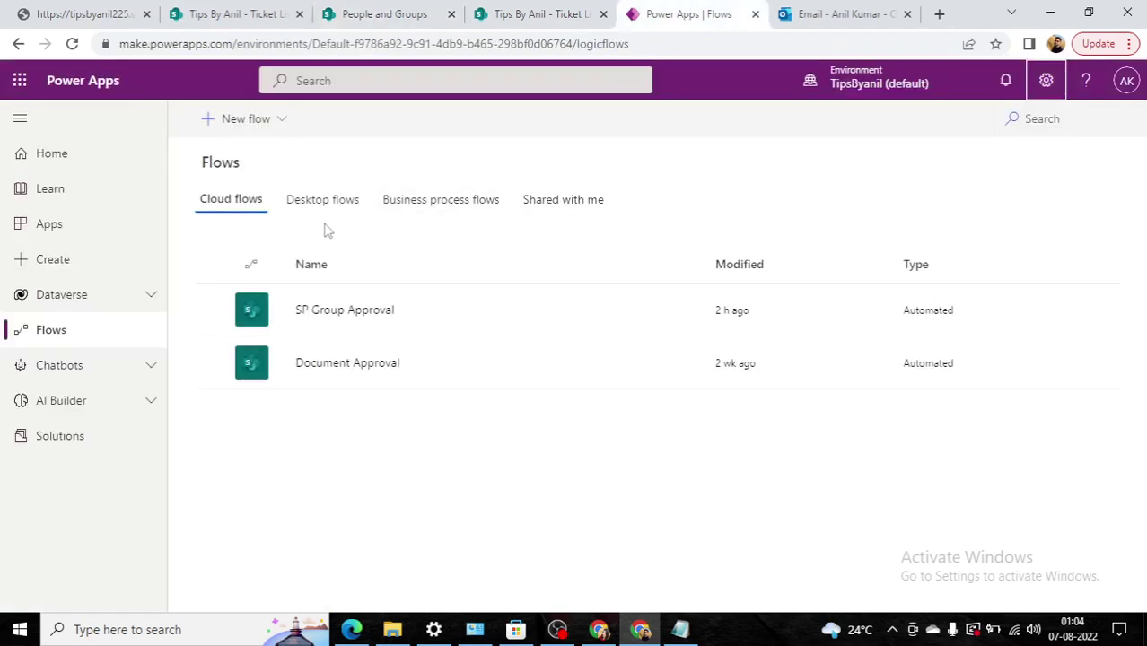
click(282, 126)
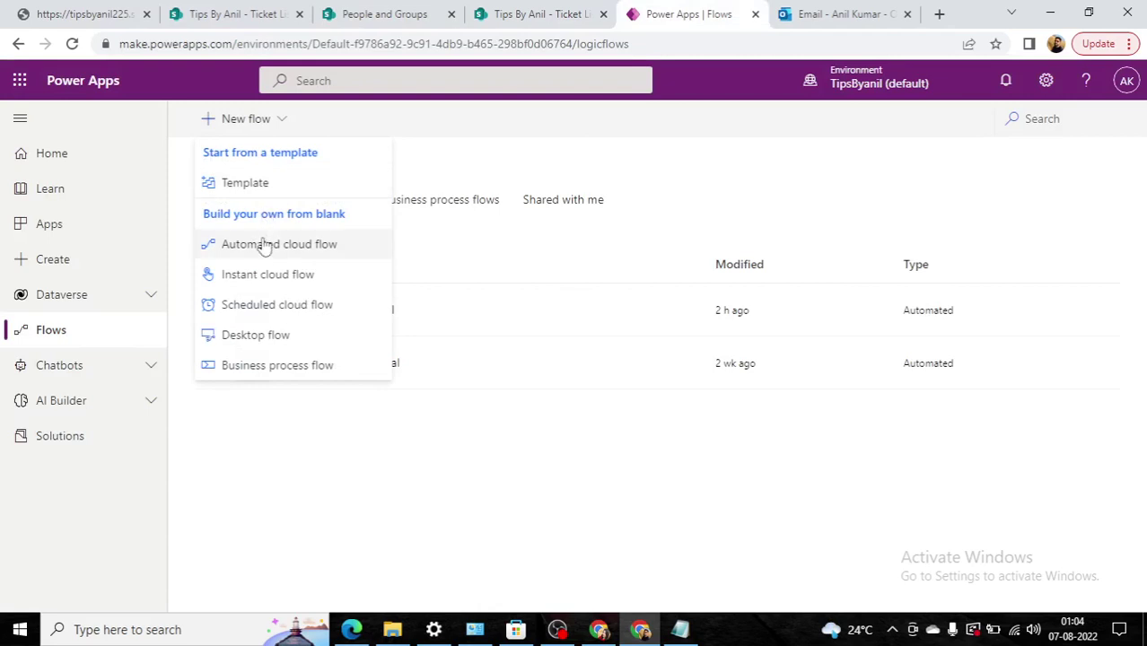
click(288, 256)
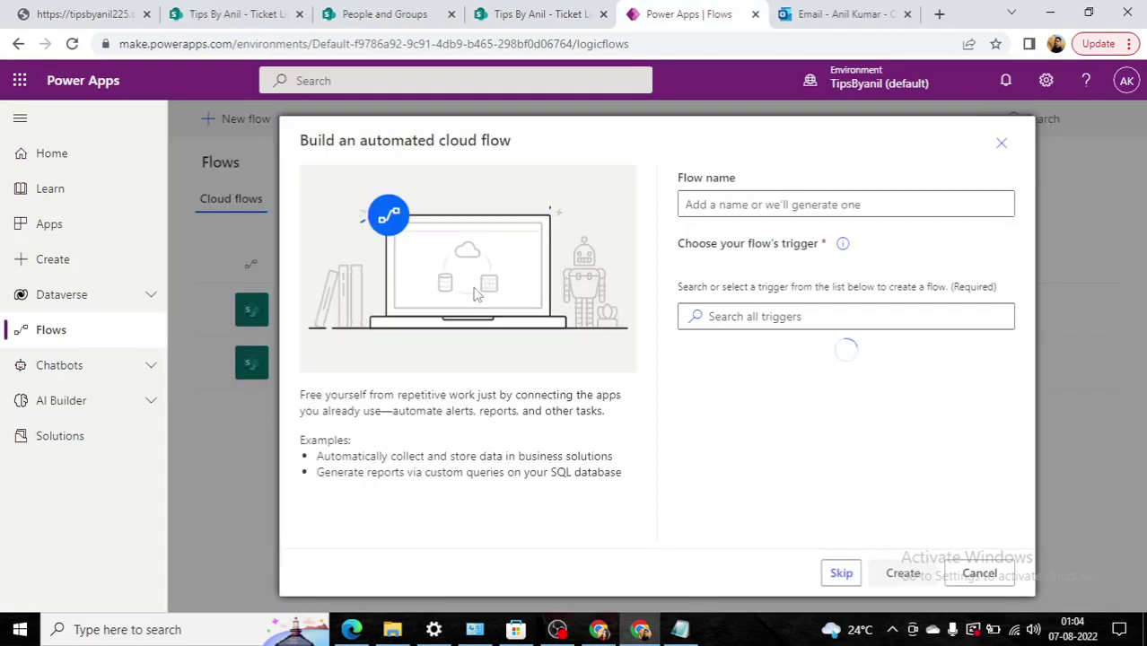
click(802, 419)
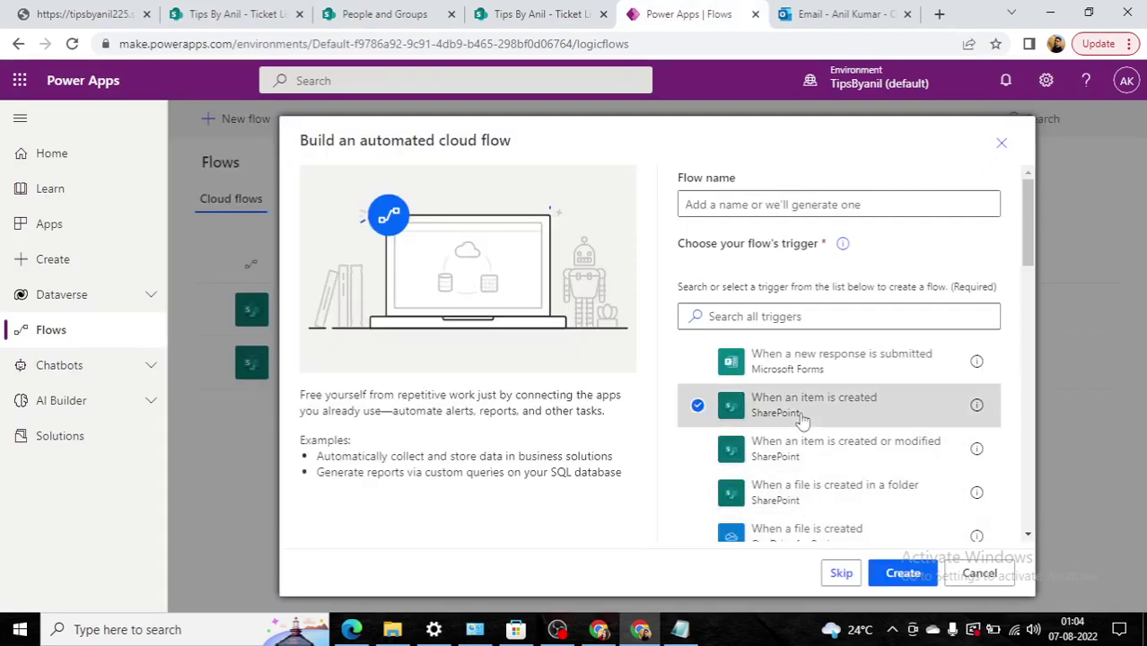
click(905, 577)
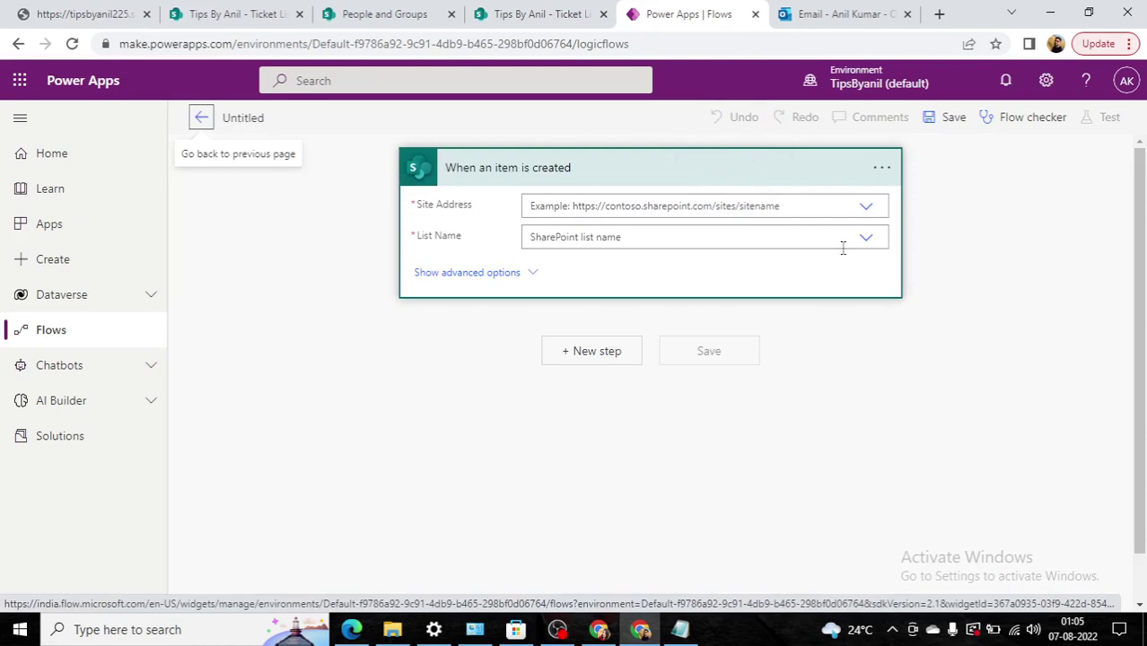
Step: Set the trigger's site address to the Tips By Anil site and its list name to Ticket List
click(867, 214)
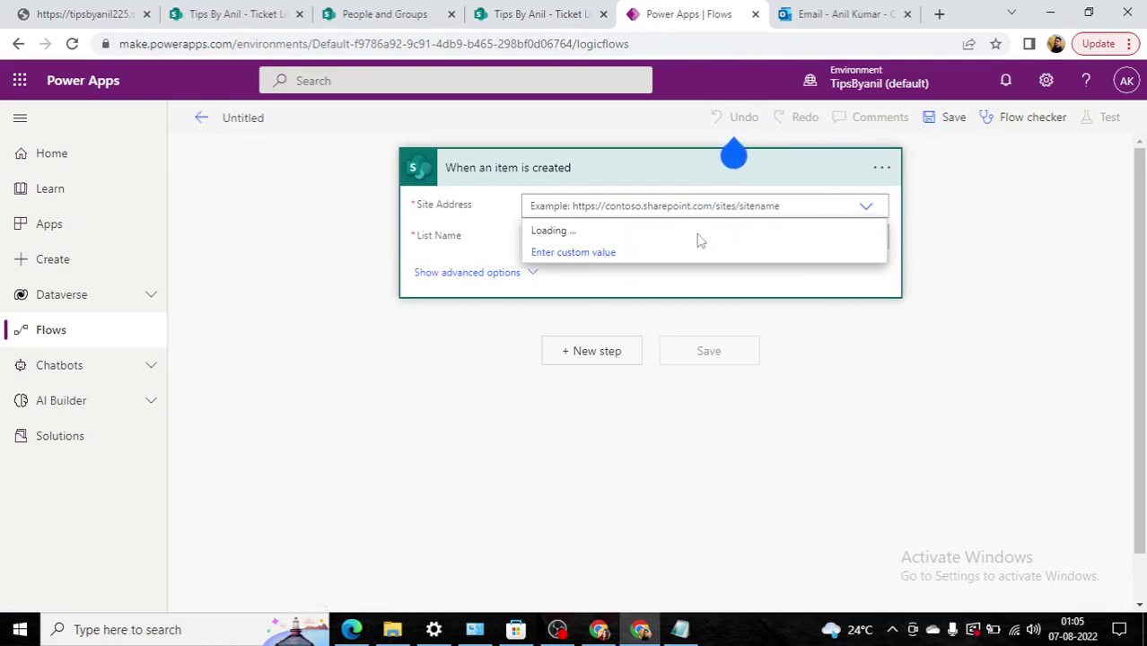
click(629, 252)
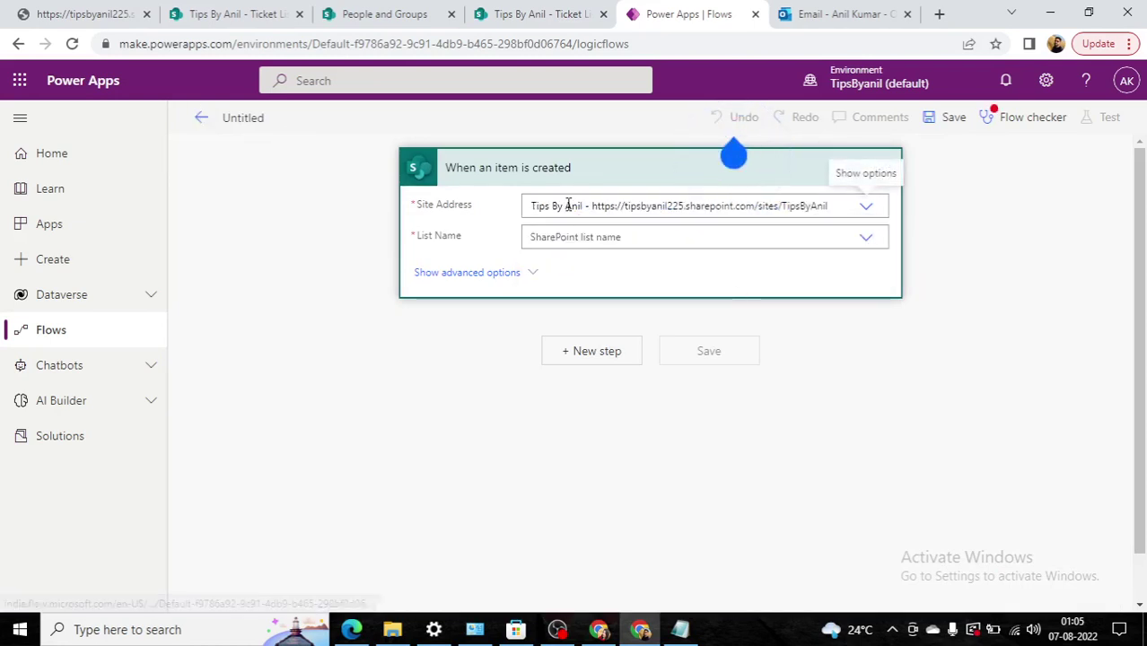
click(534, 14)
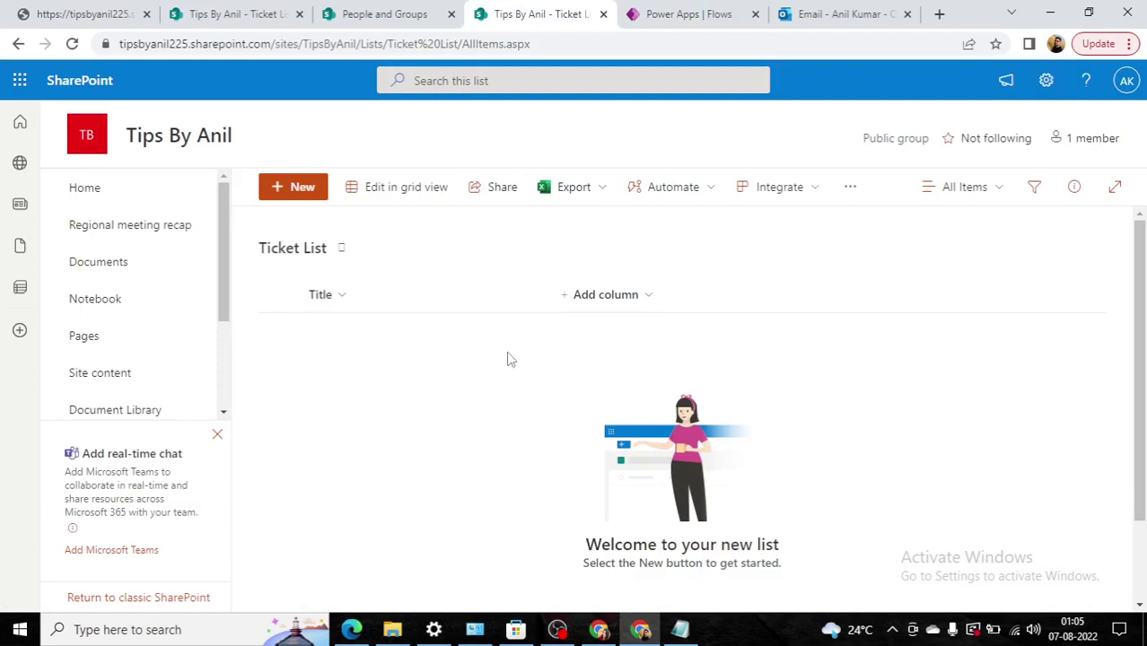
click(421, 14)
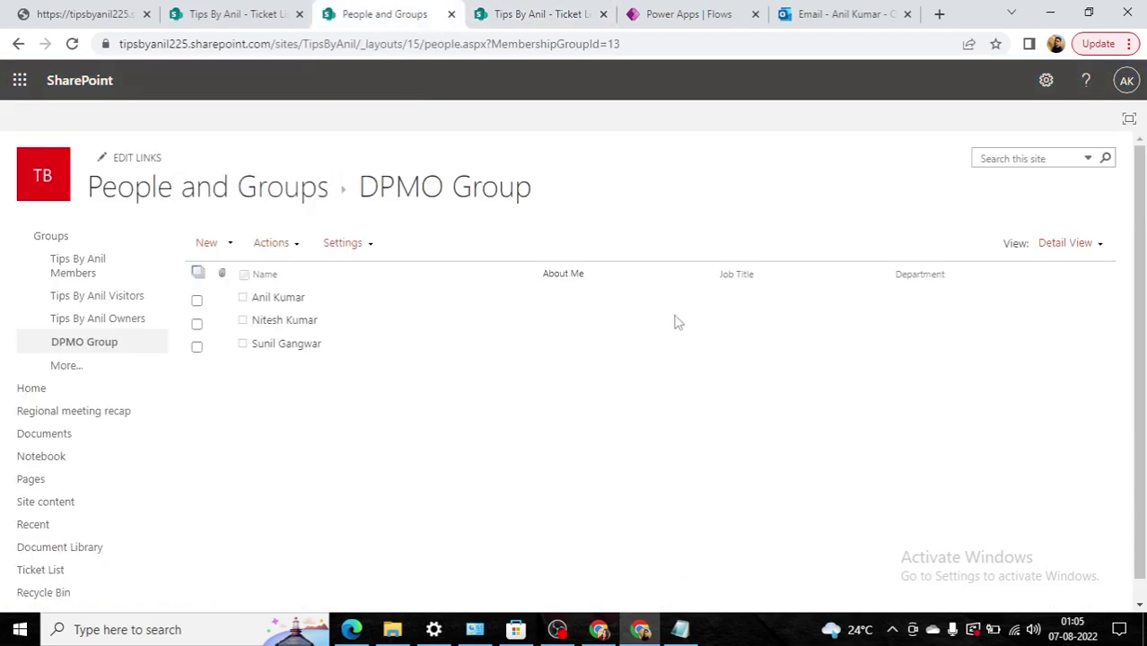
click(687, 14)
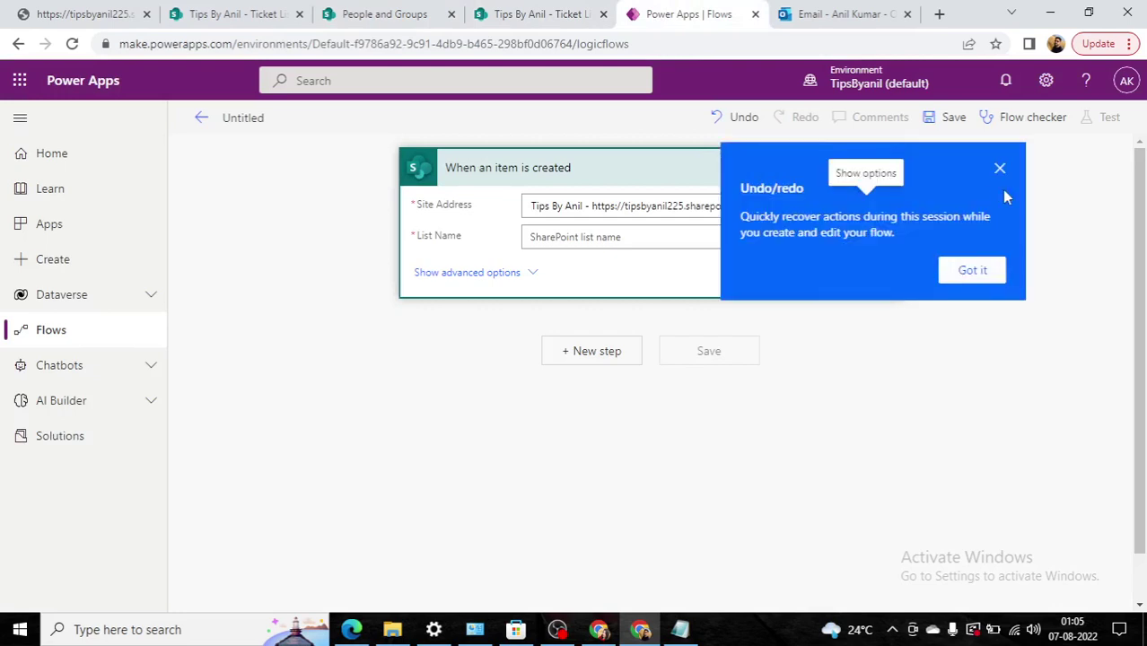
click(1000, 168)
click(867, 248)
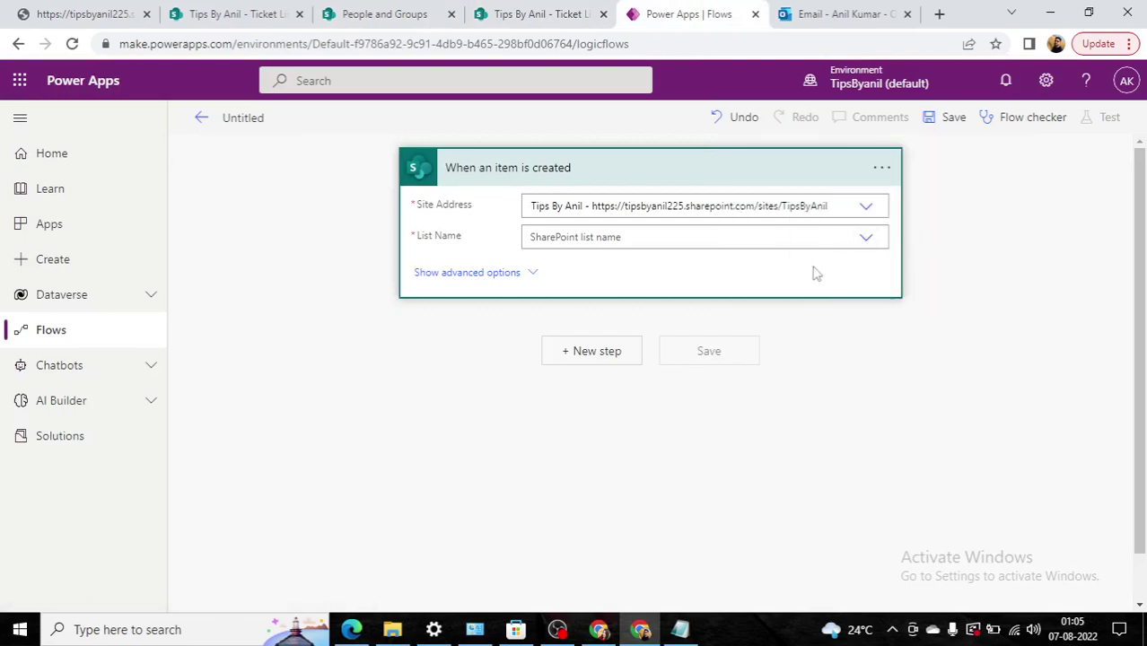
click(629, 265)
Step: Add a "Send an HTTP request to SharePoint" action after the trigger and set its site address to Tips By Anil
click(559, 346)
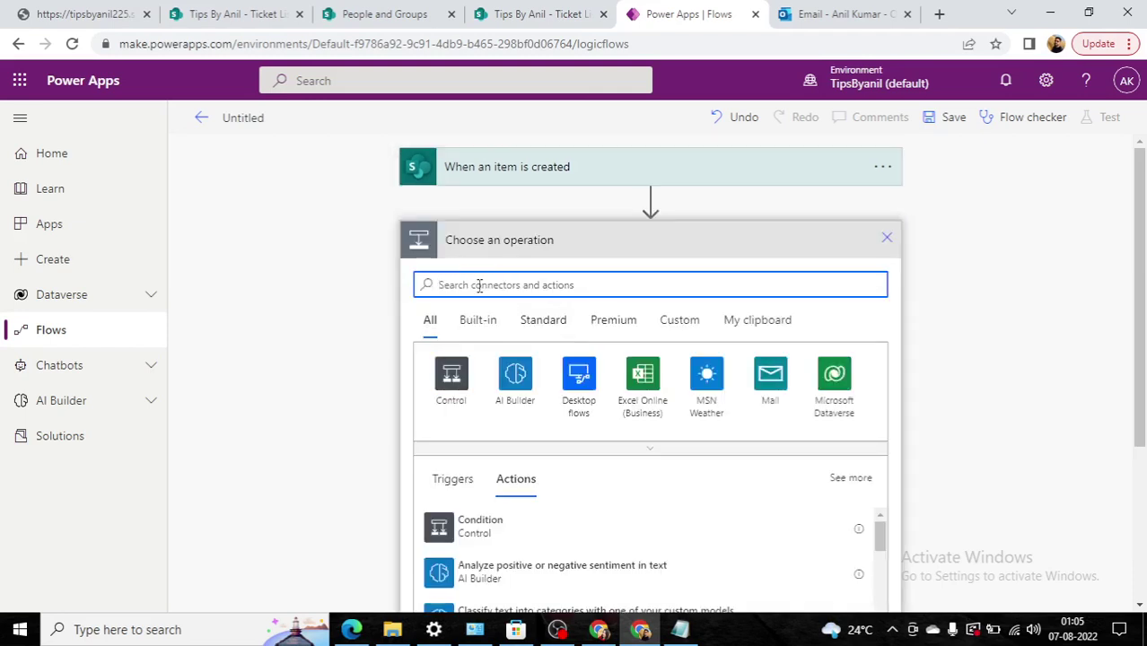
text(http)
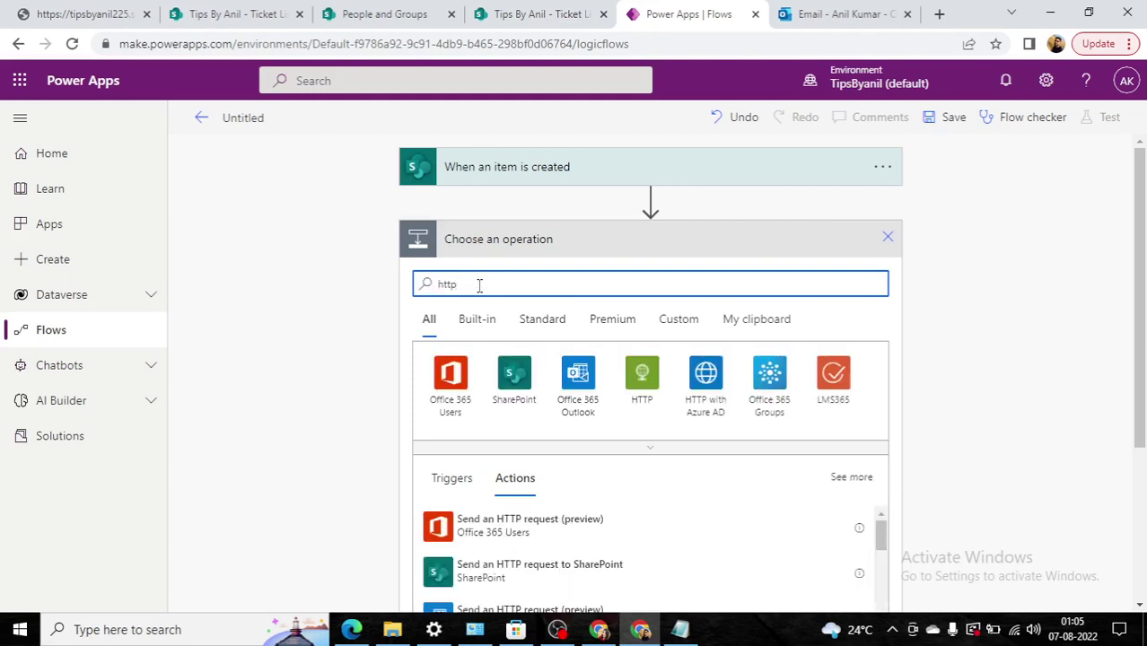
click(501, 586)
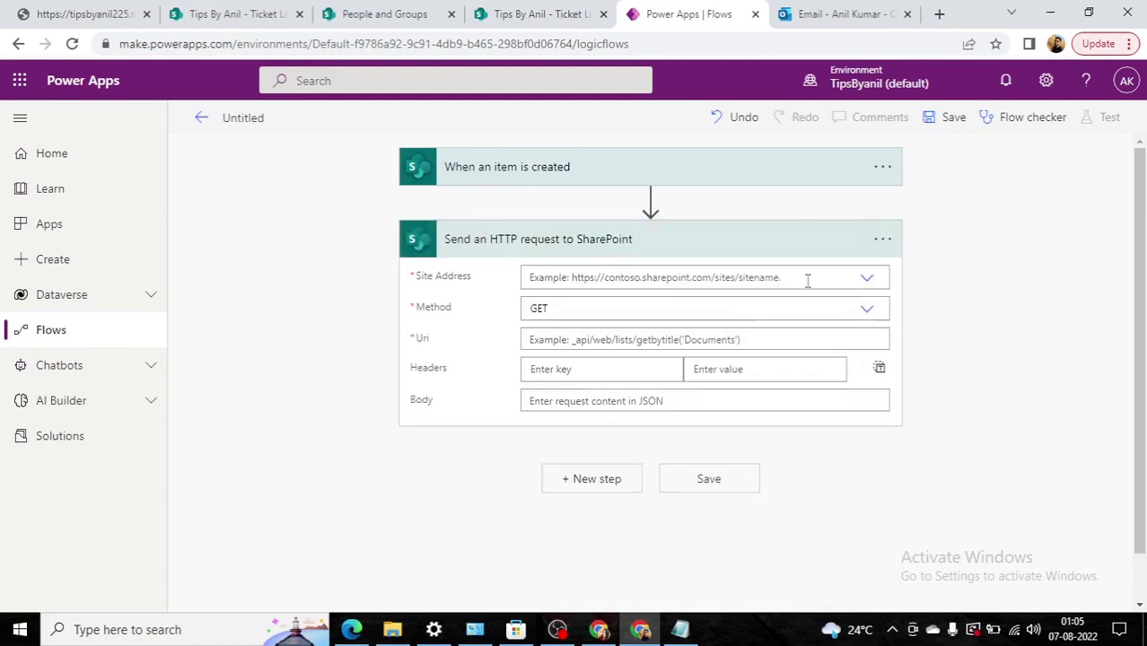
click(865, 282)
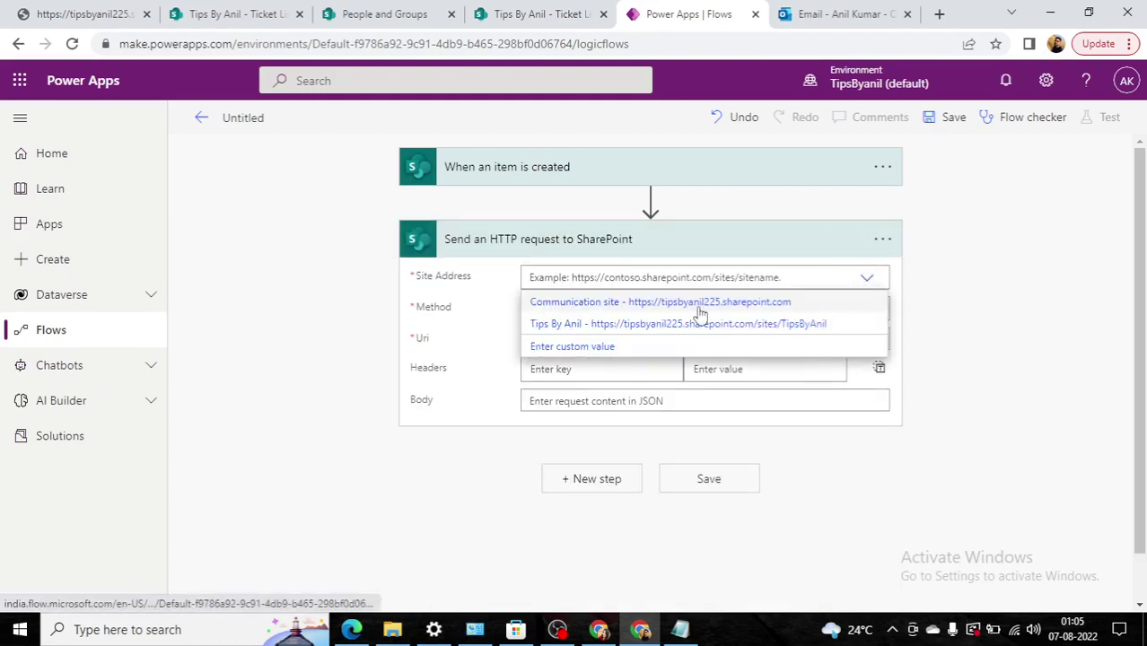
click(689, 326)
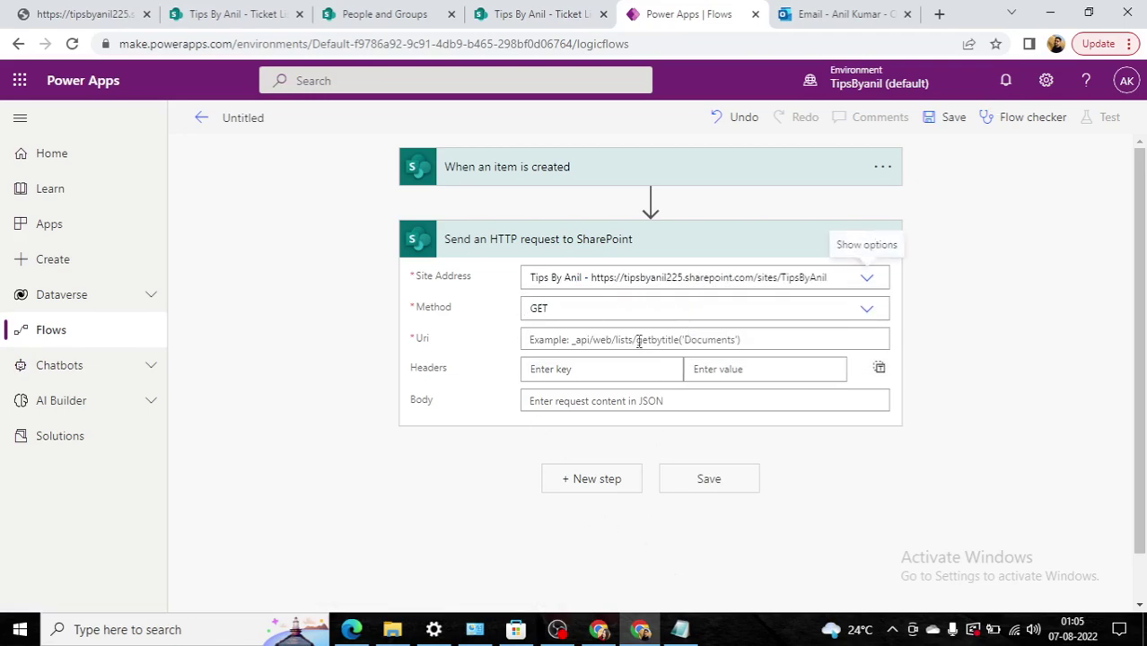
Step: Copy _api/web/sitegroups/getbyname('DPMO%20Group')/users from the open SharePoint API page's address into the HTTP request's Uri
click(134, 15)
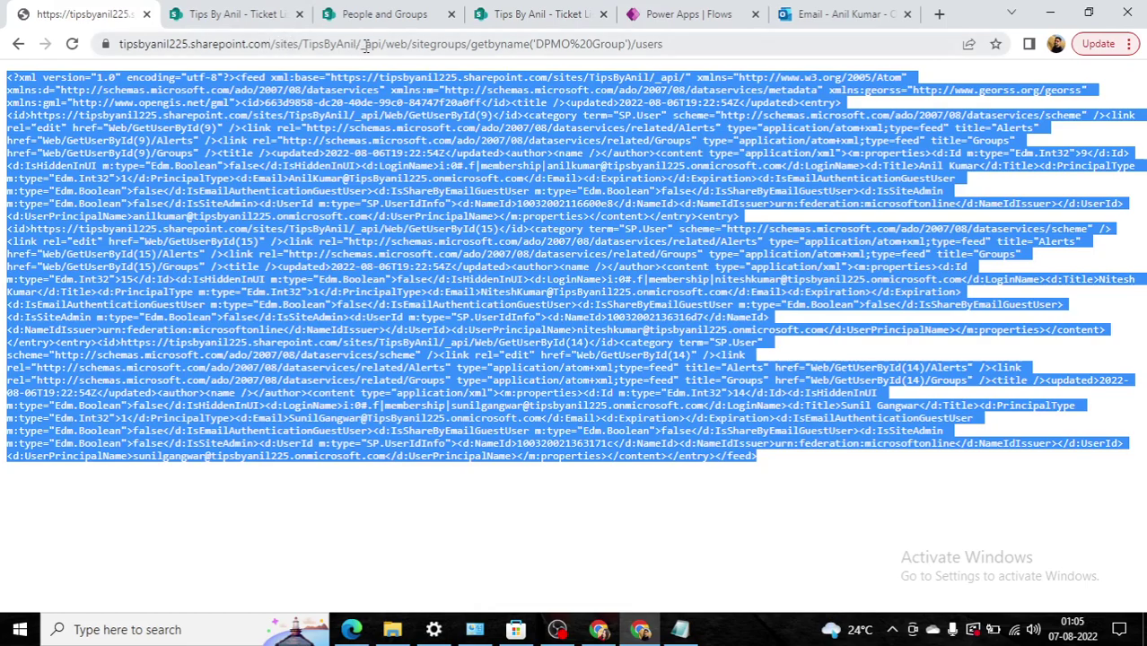
drag(362, 43, 709, 79)
key(ctrl+c)
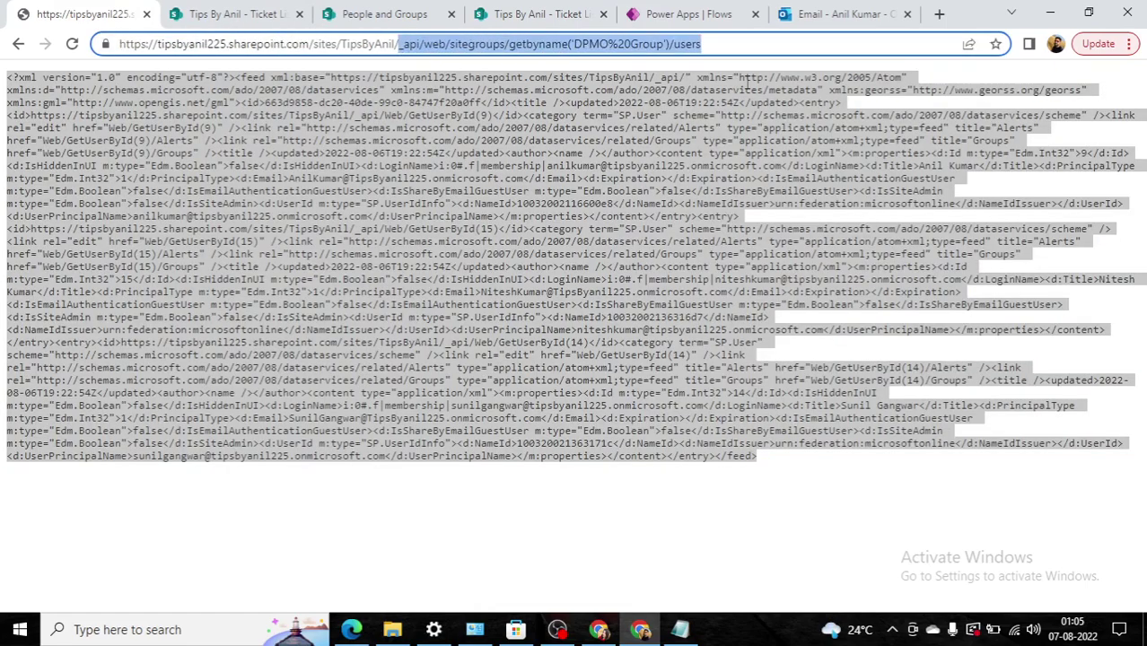
click(712, 285)
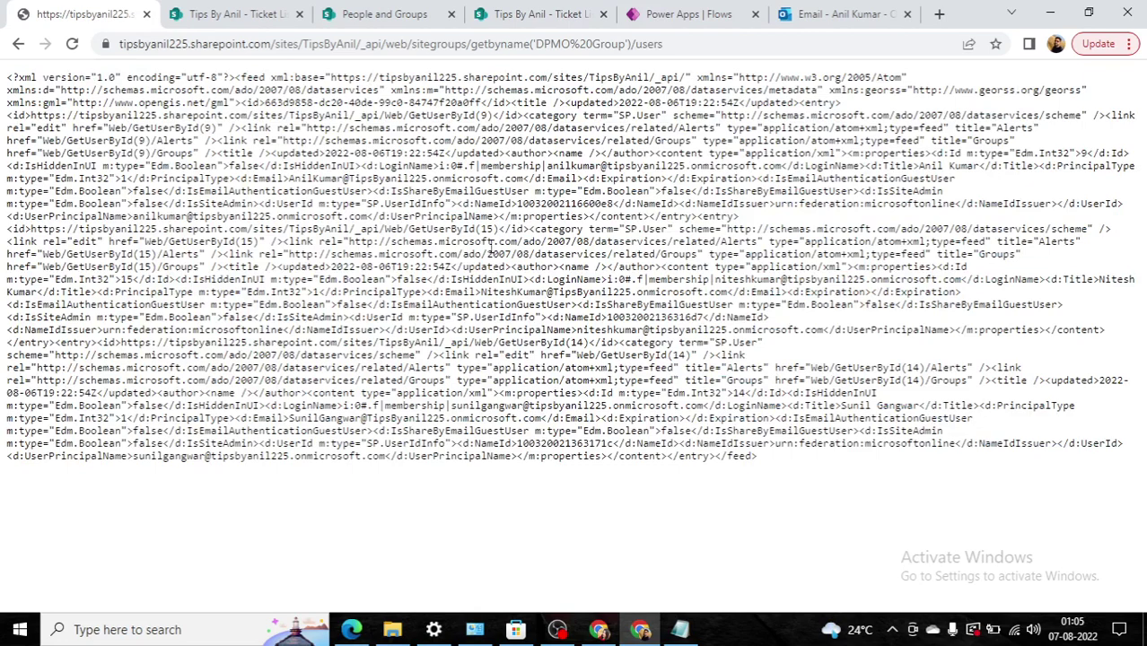
drag(512, 117, 803, 472)
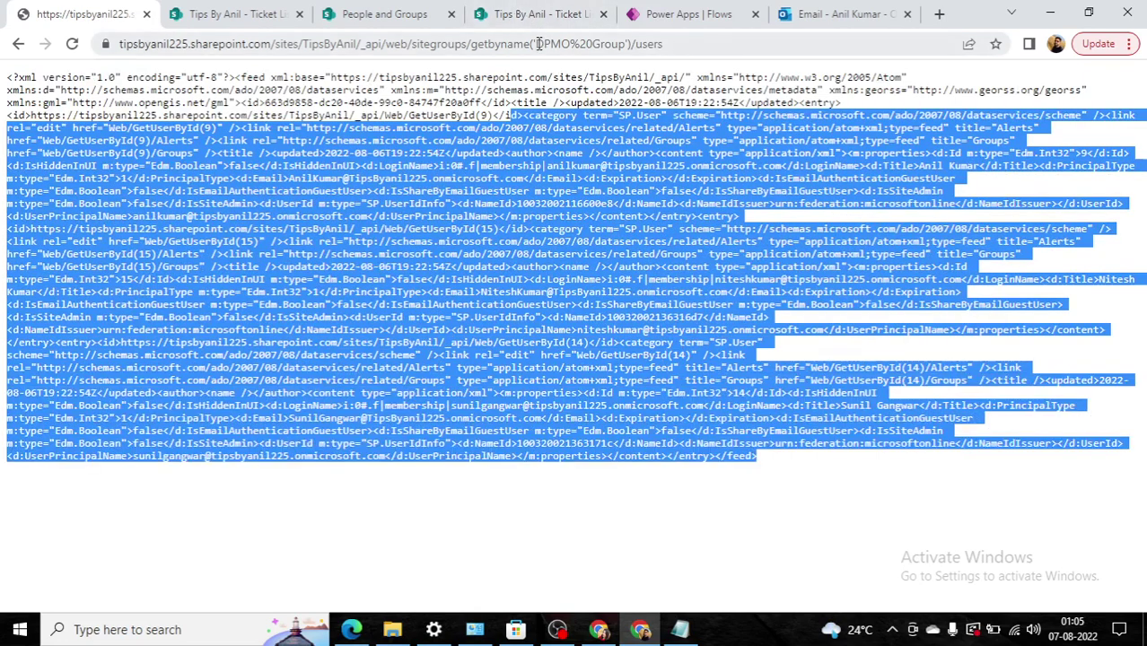
click(679, 16)
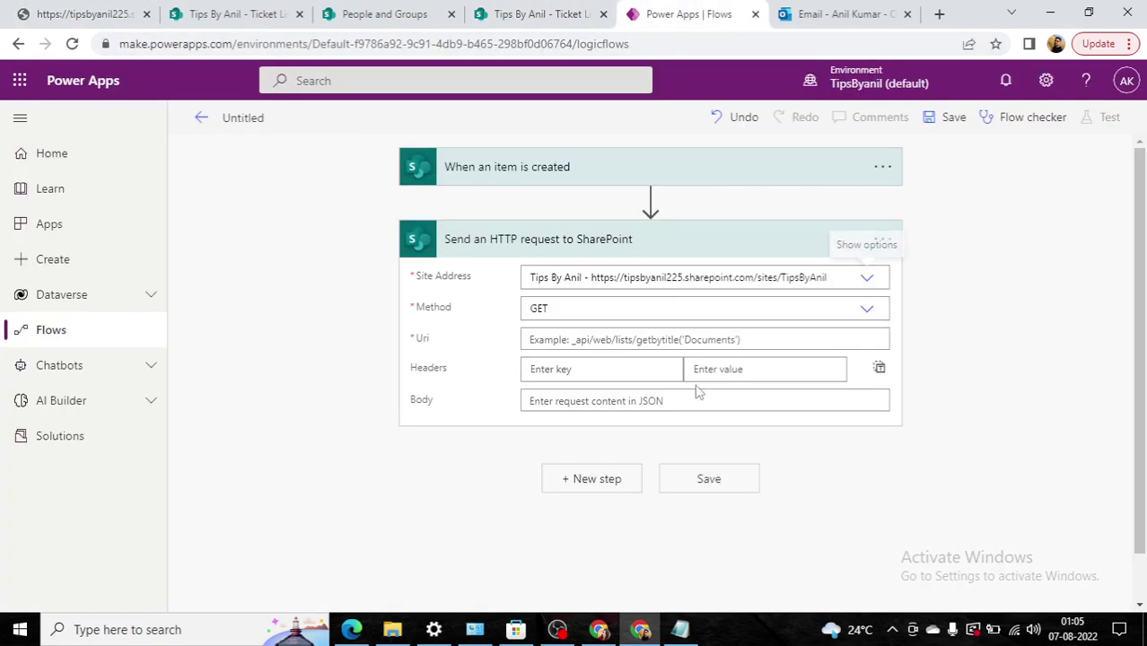
click(600, 339)
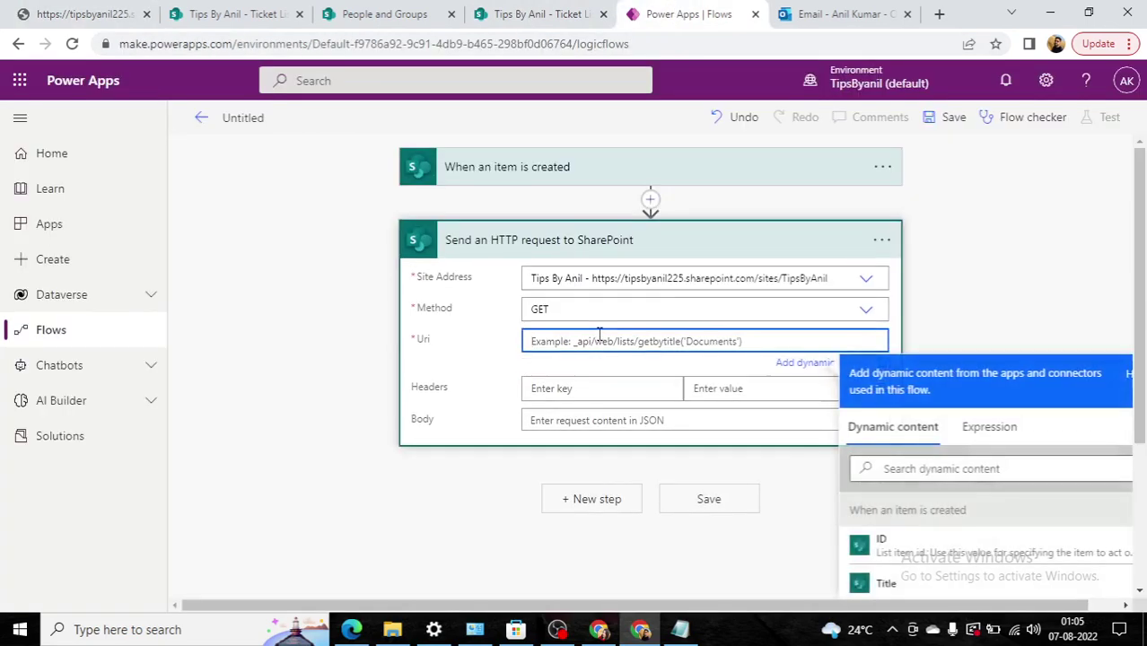
key(ctrl+v)
Step: Add an Accept header with the value application/json;data=verbose to the HTTP request and collapse the action
click(599, 388)
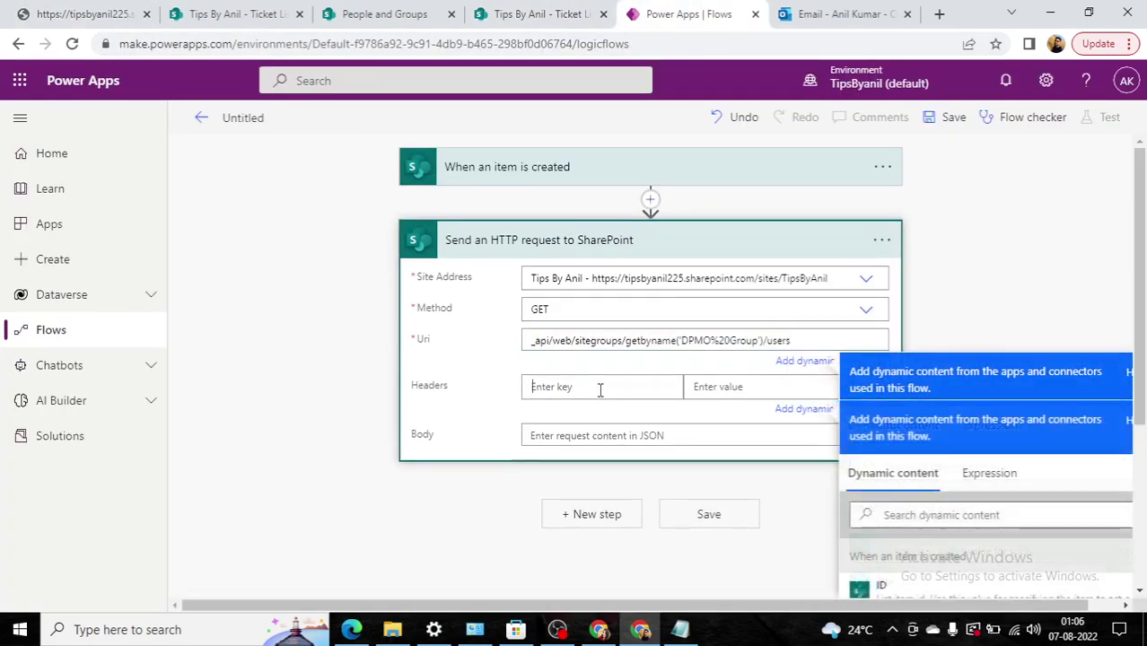
text(Accept)
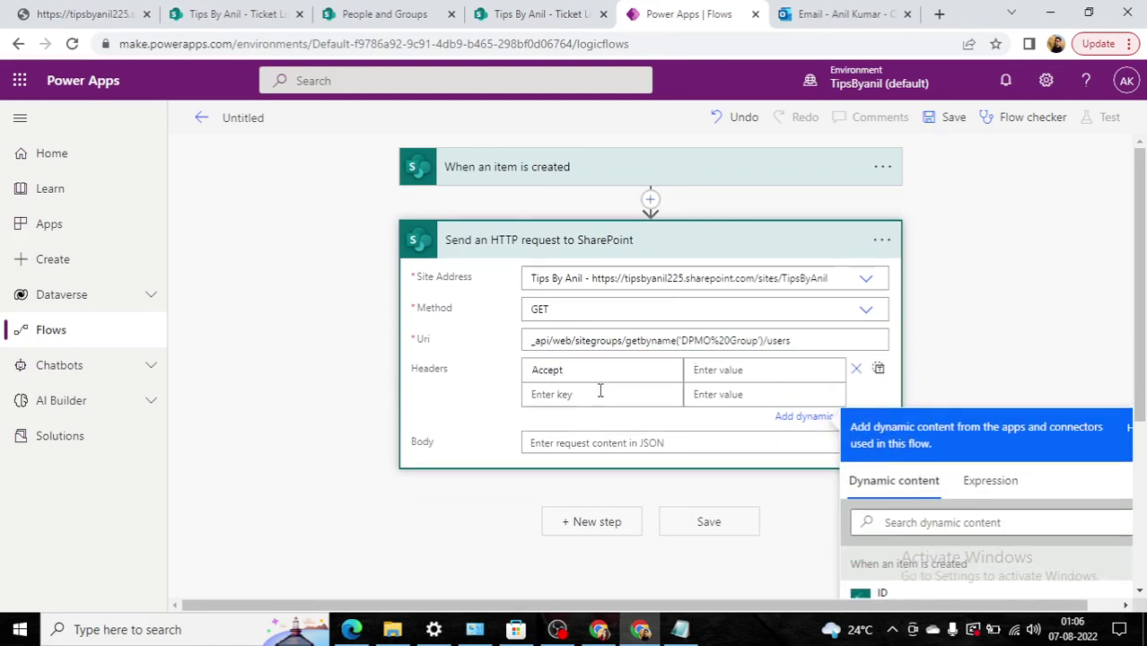
key(Tab)
text(ap)
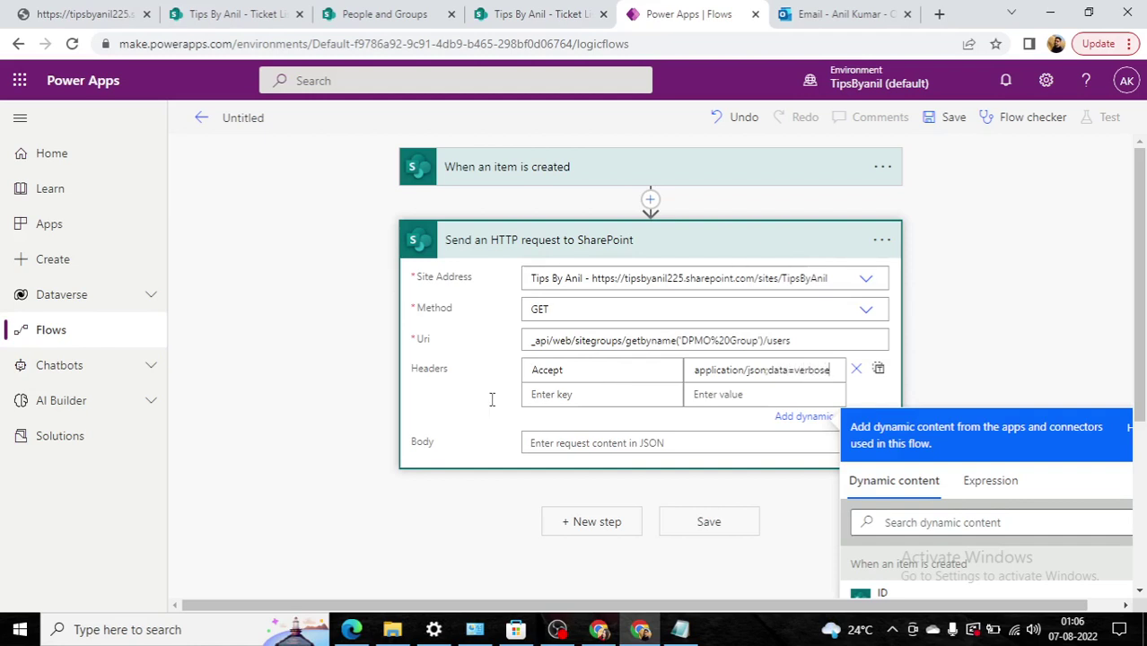
click(348, 522)
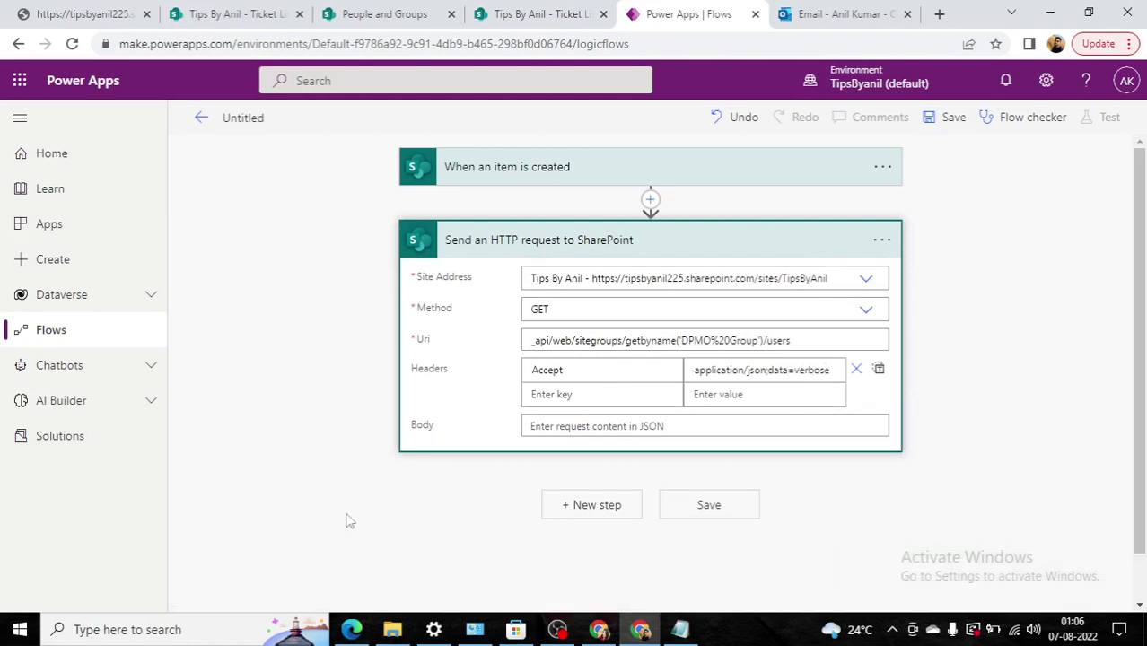
click(626, 239)
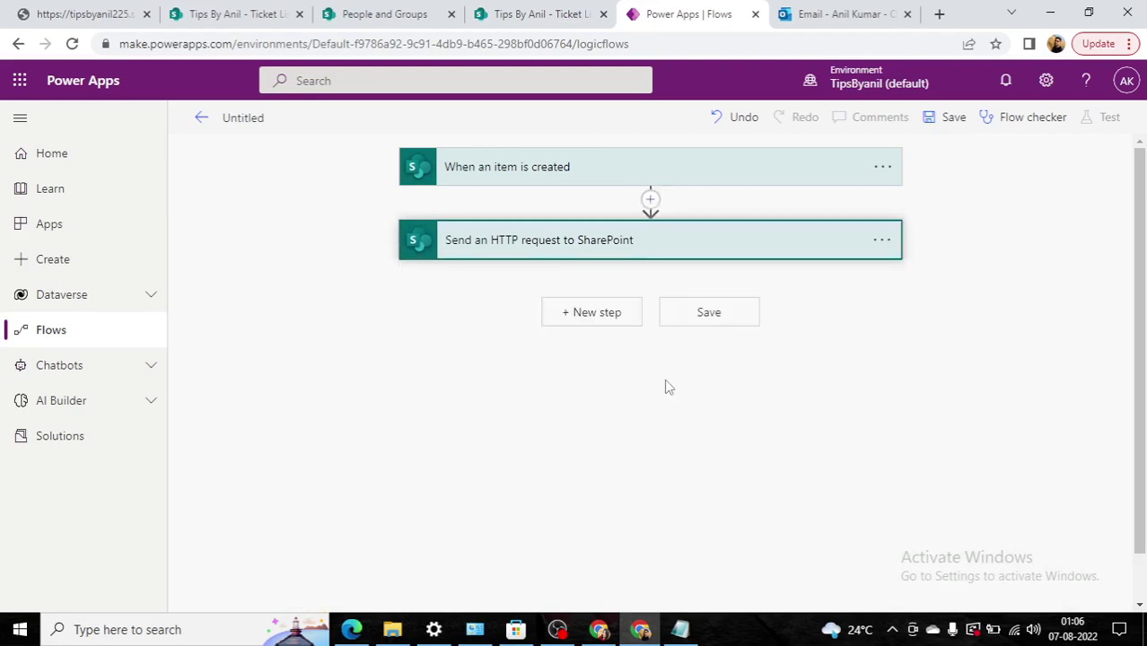
Step: Add an "Initialize variable" action after the HTTP request to SharePoint
click(592, 313)
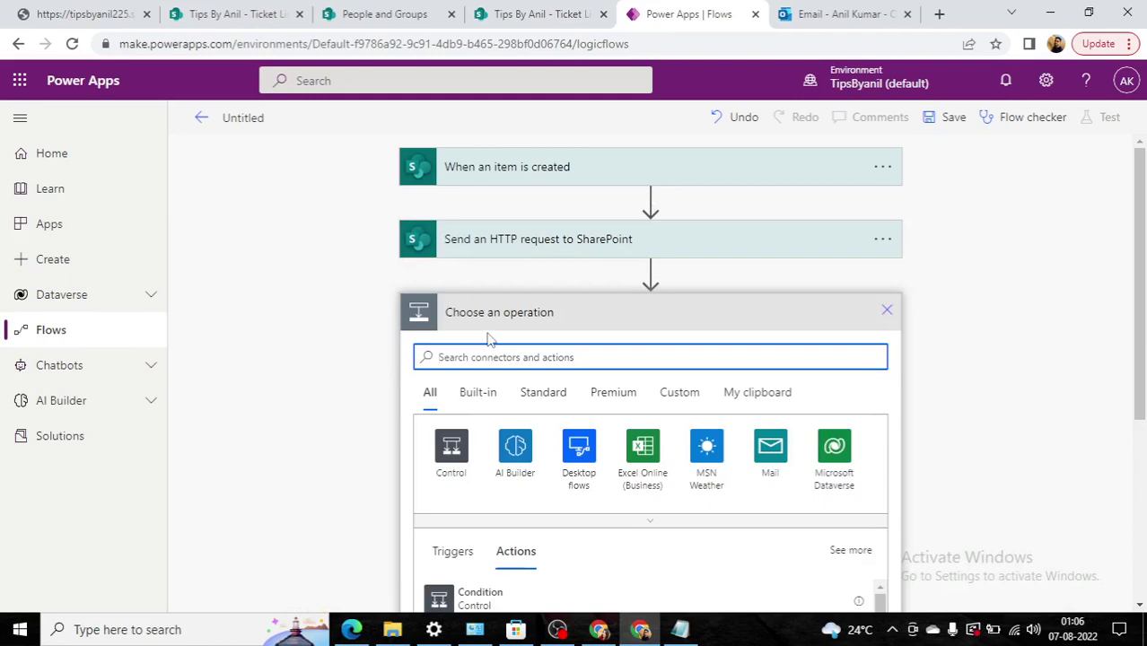
text(initi)
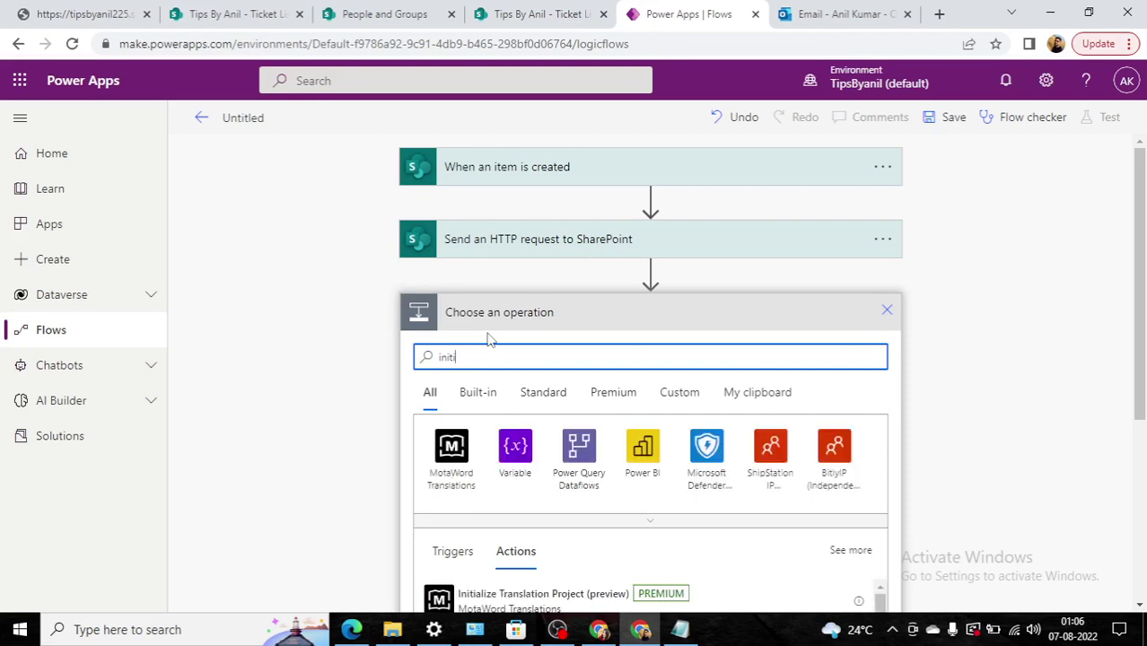
scroll(531, 543, down, 5)
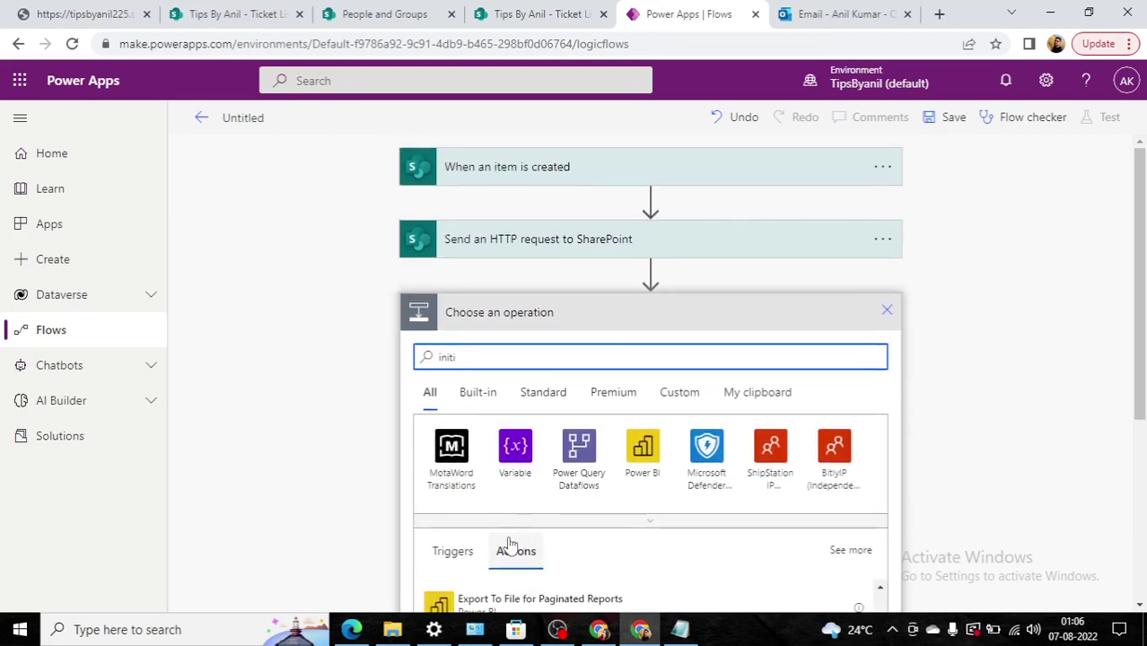
scroll(349, 491, down, 2)
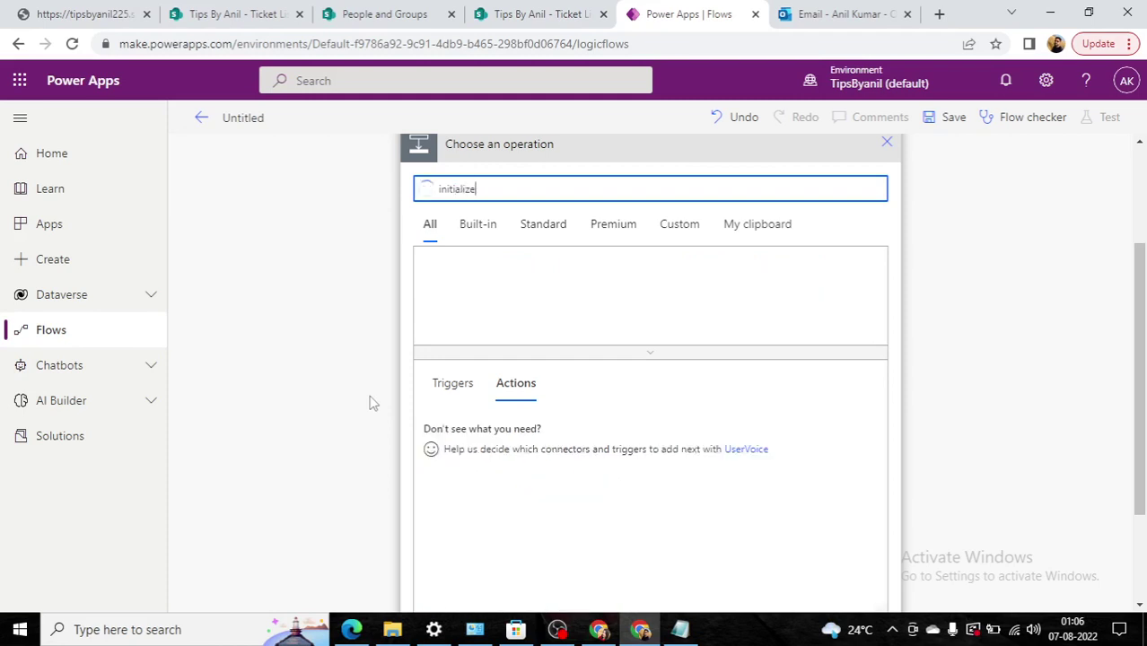
click(492, 442)
click(492, 443)
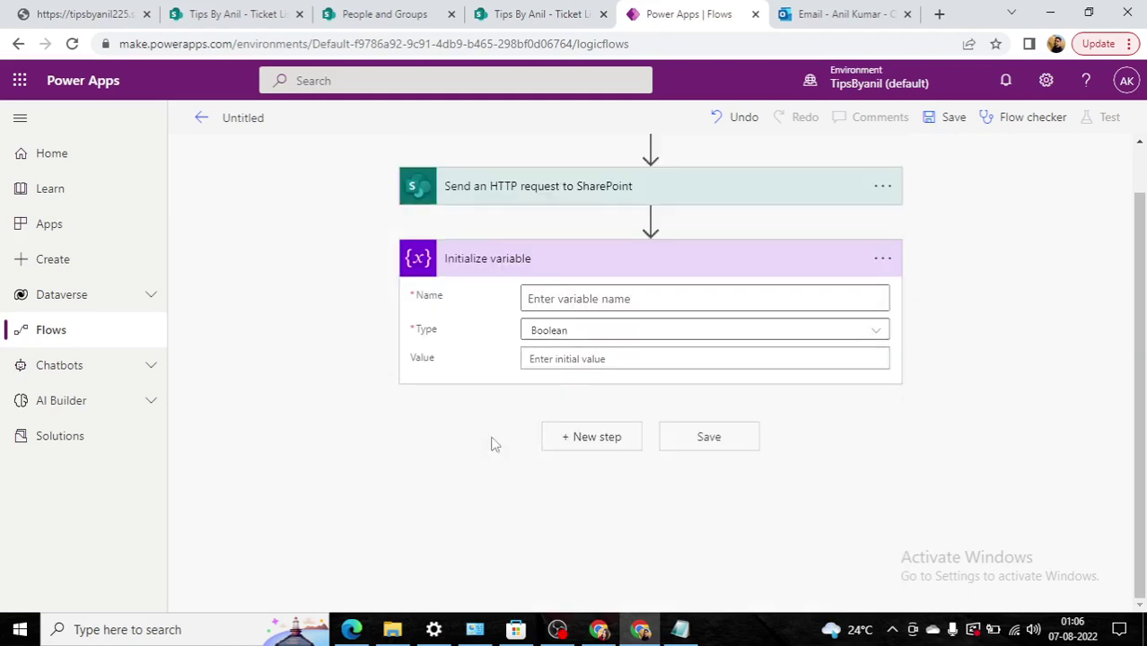
Step: Name the variable ApproverEmails and set its type to String
click(560, 296)
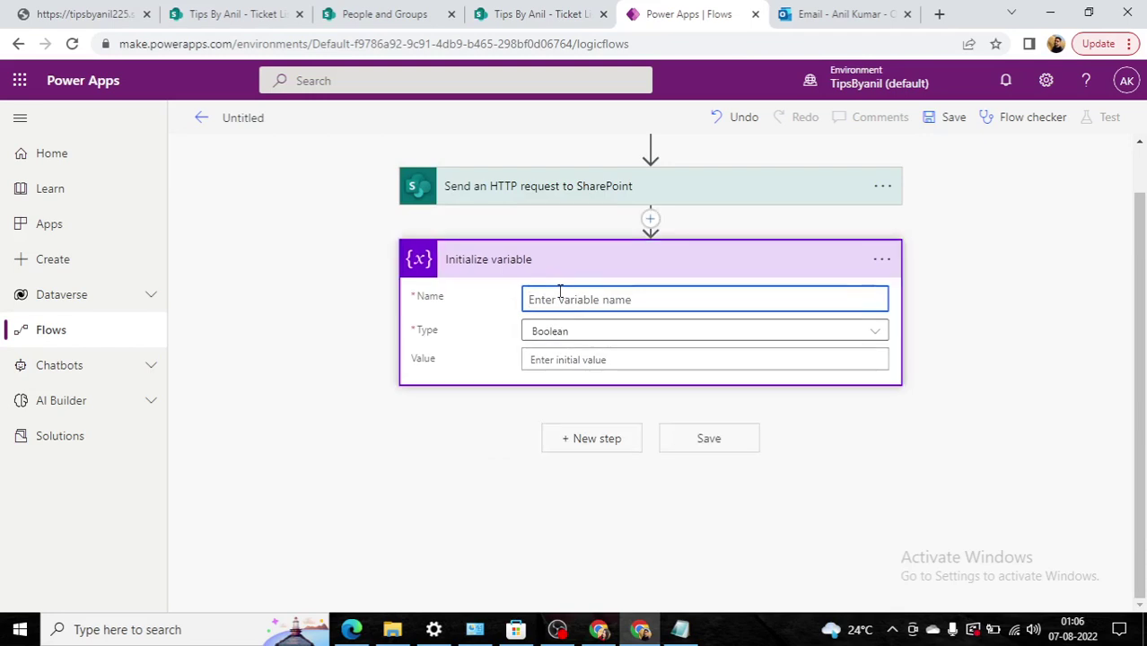
text(Approv)
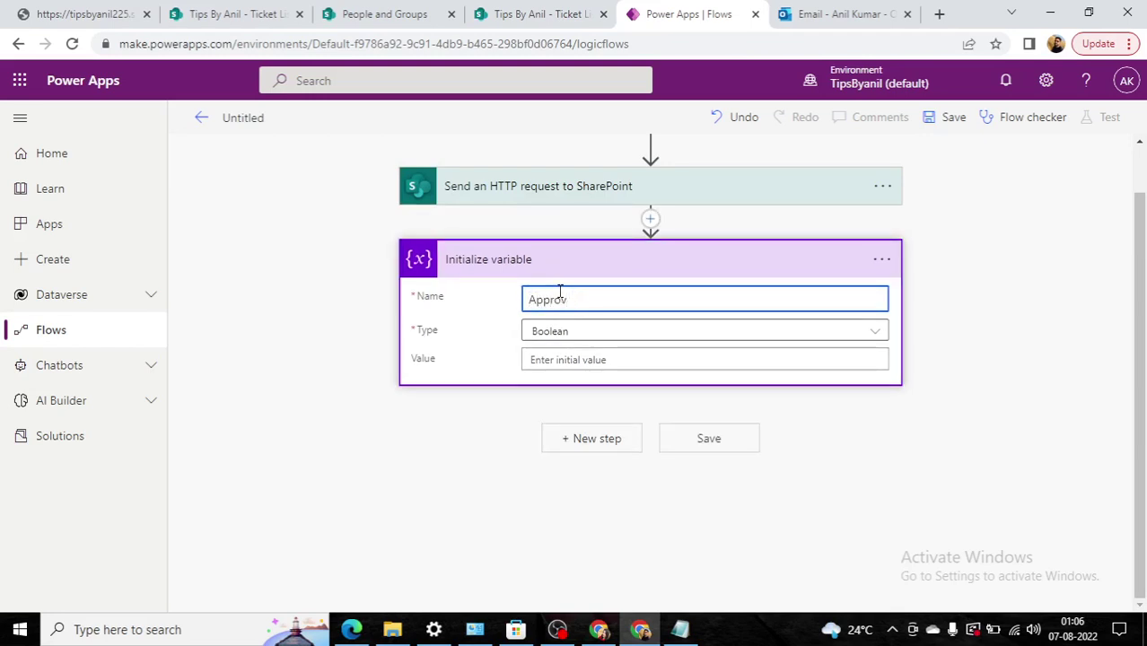
text(erEmails)
click(876, 332)
click(564, 448)
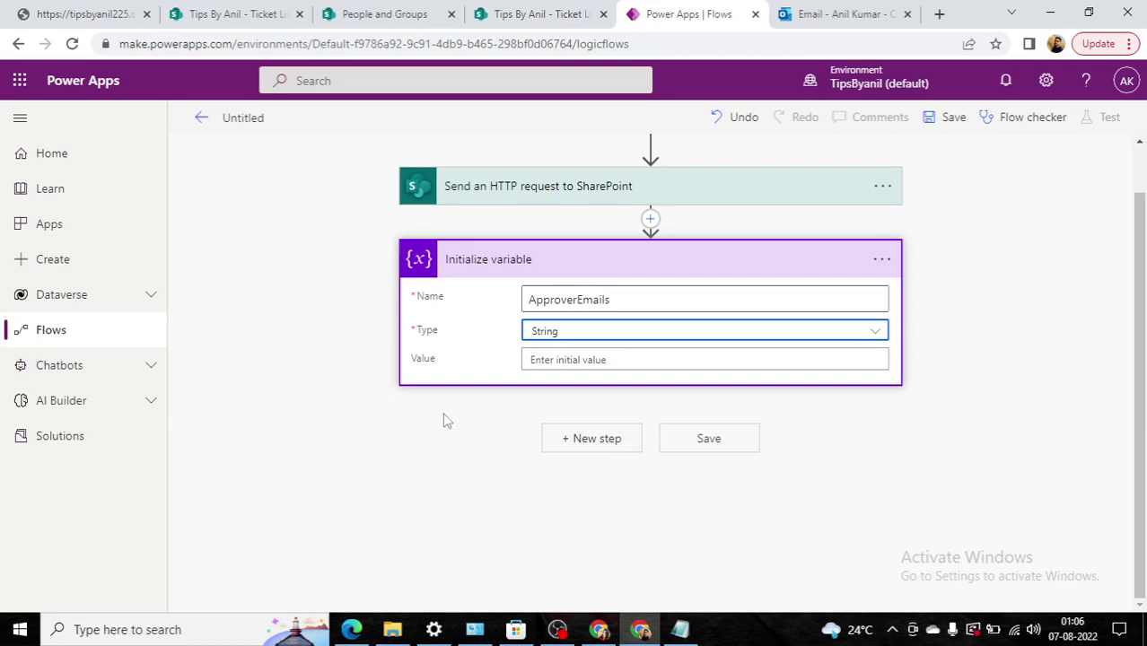
Step: Add a Parse JSON action after the variable and set its content to the HTTP request's body output
click(588, 450)
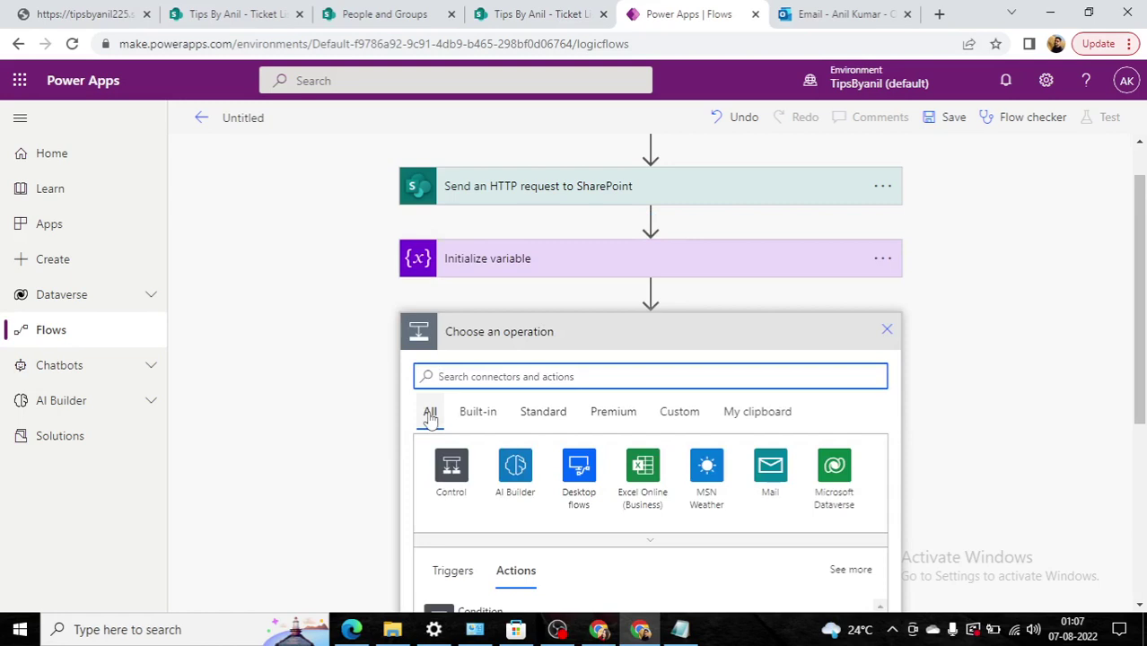
text(pars)
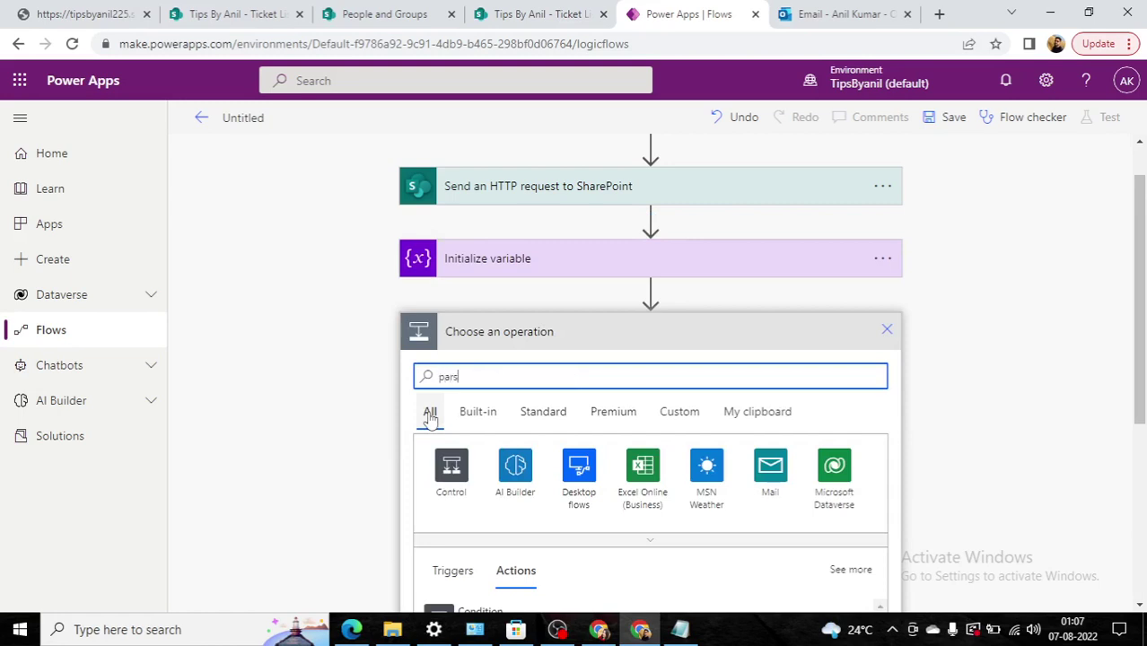
text(on js)
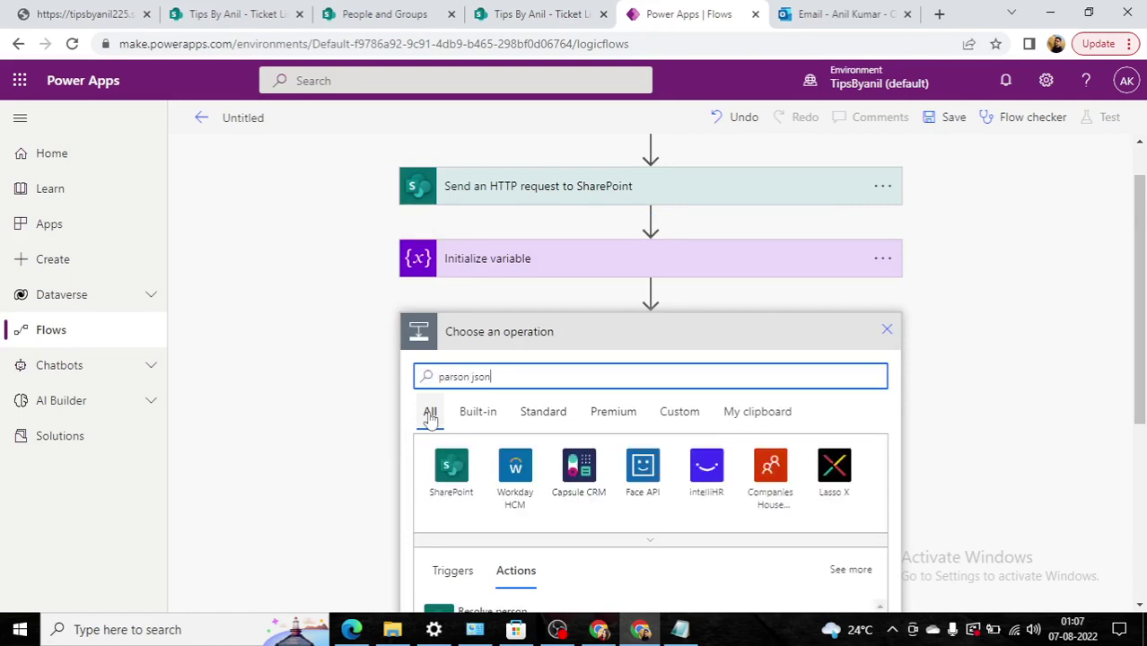
text(on)
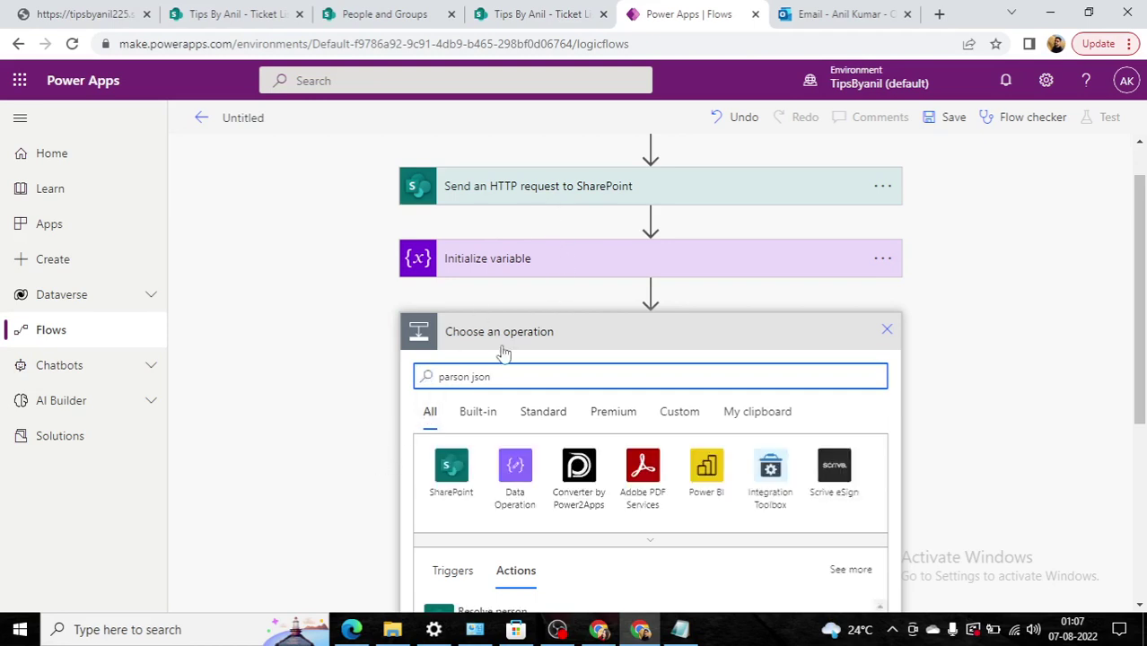
scroll(350, 503, down, 2)
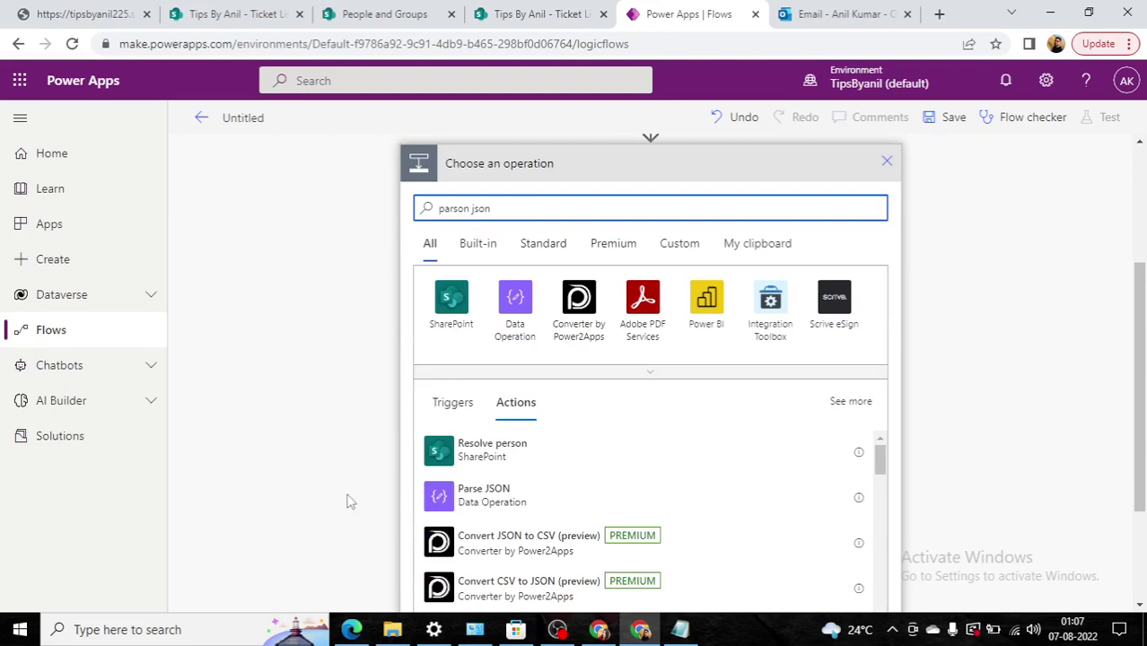
click(454, 500)
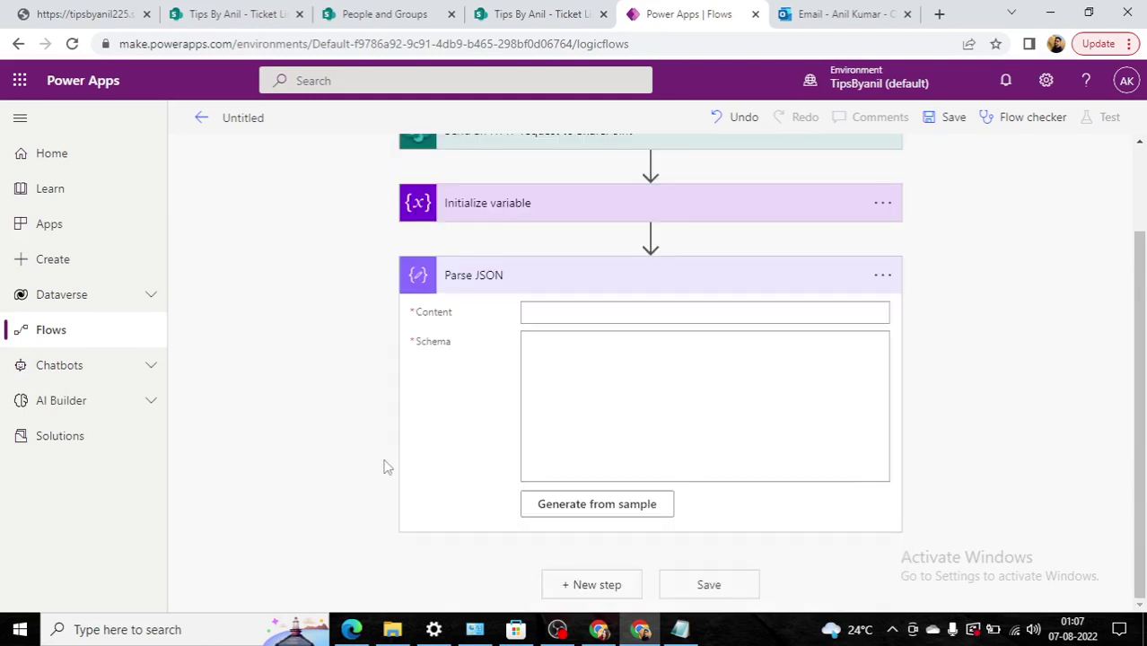
click(589, 312)
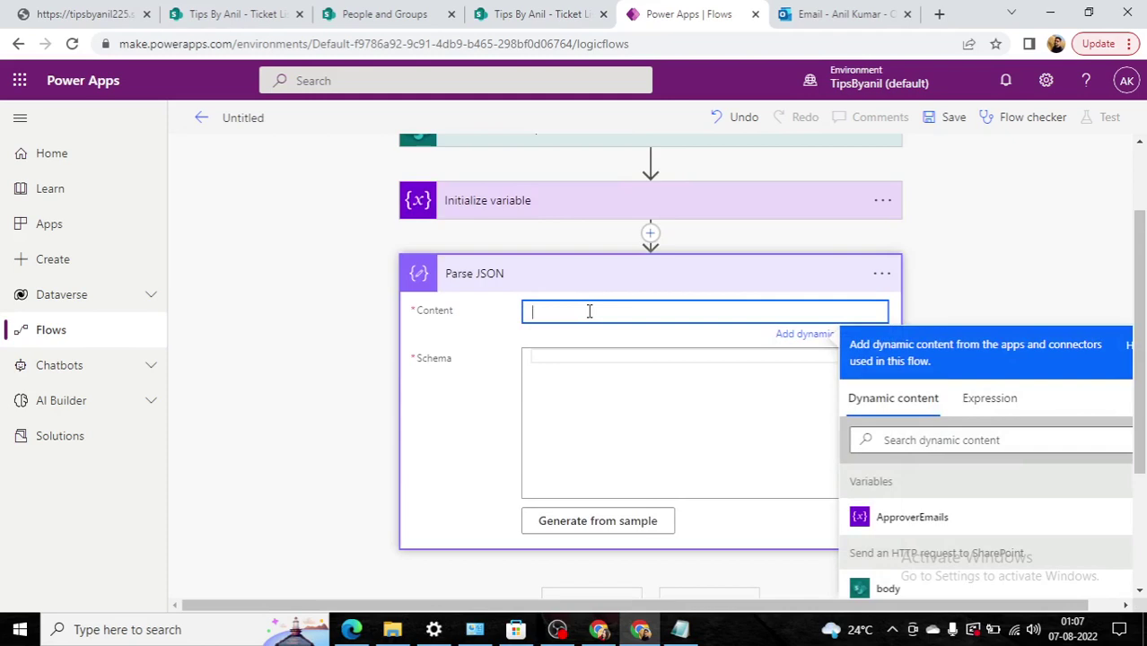
click(889, 589)
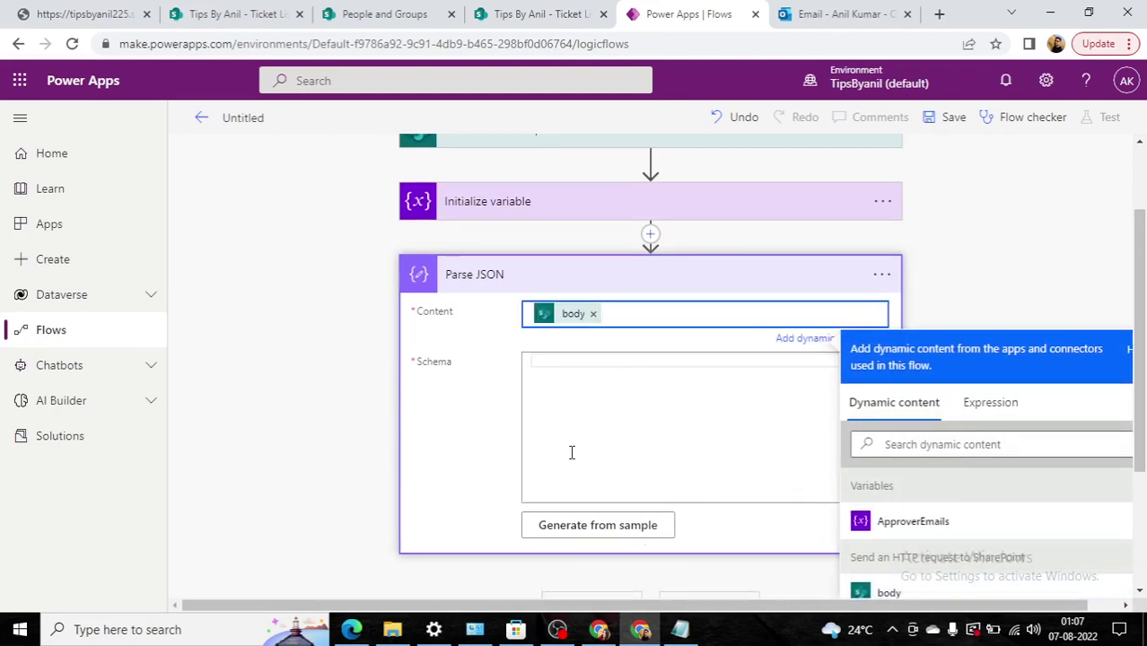
Step: Copy the whole JSON schema from the open Notepad file into the Parse JSON action's schema
click(682, 633)
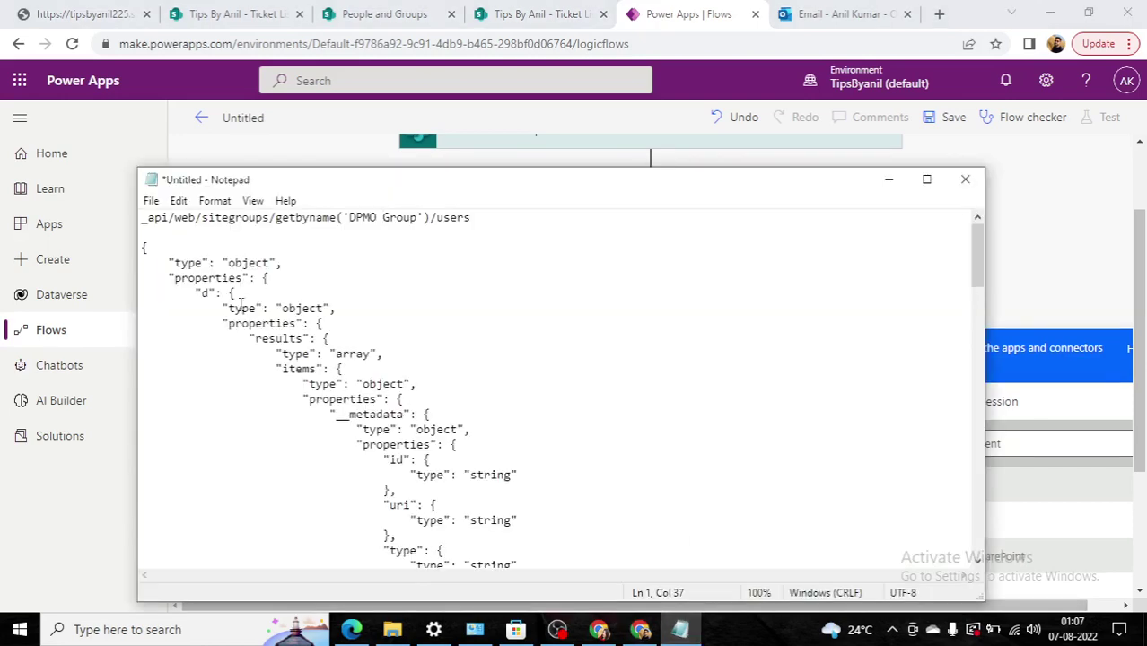
drag(144, 246, 383, 632)
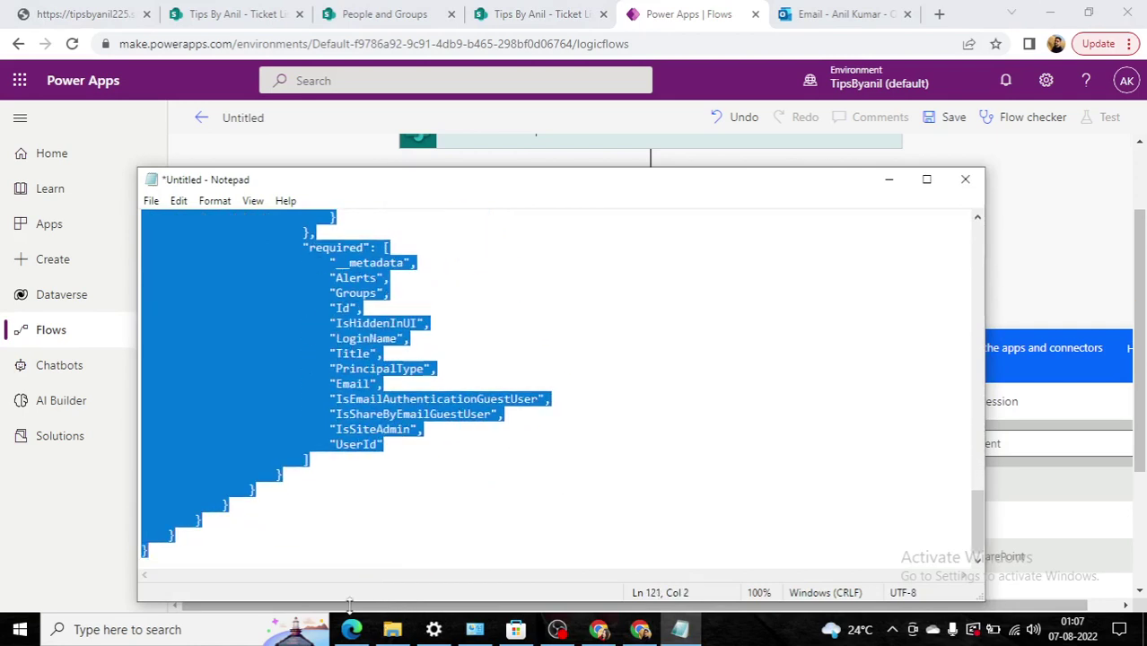
click(1057, 216)
click(583, 350)
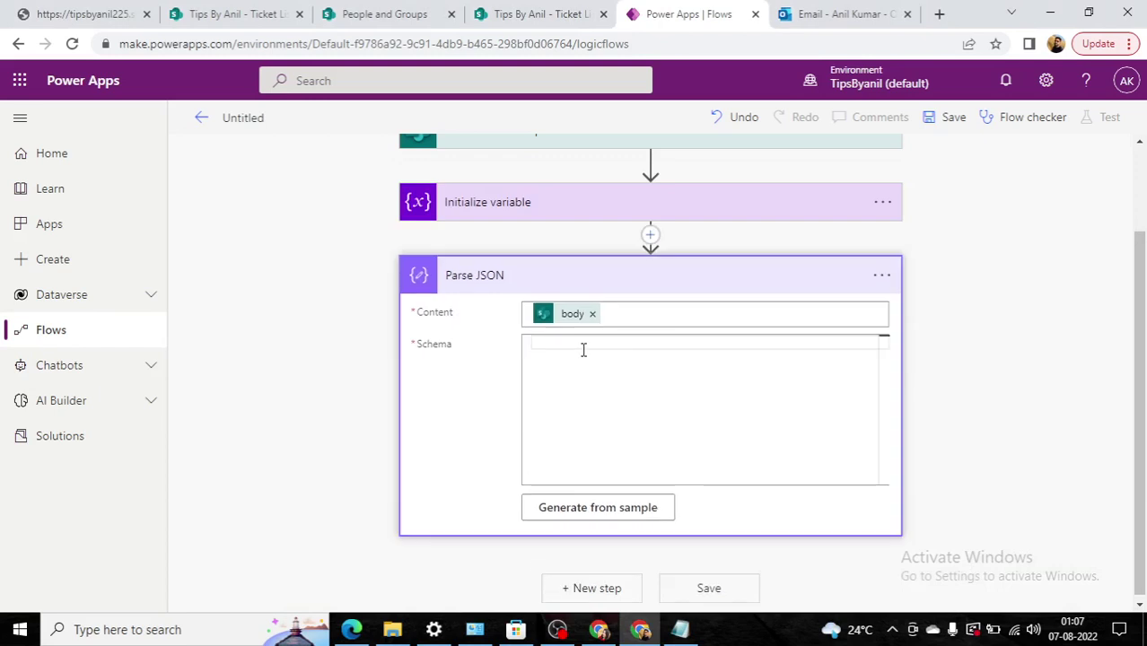
key(ctrl+v)
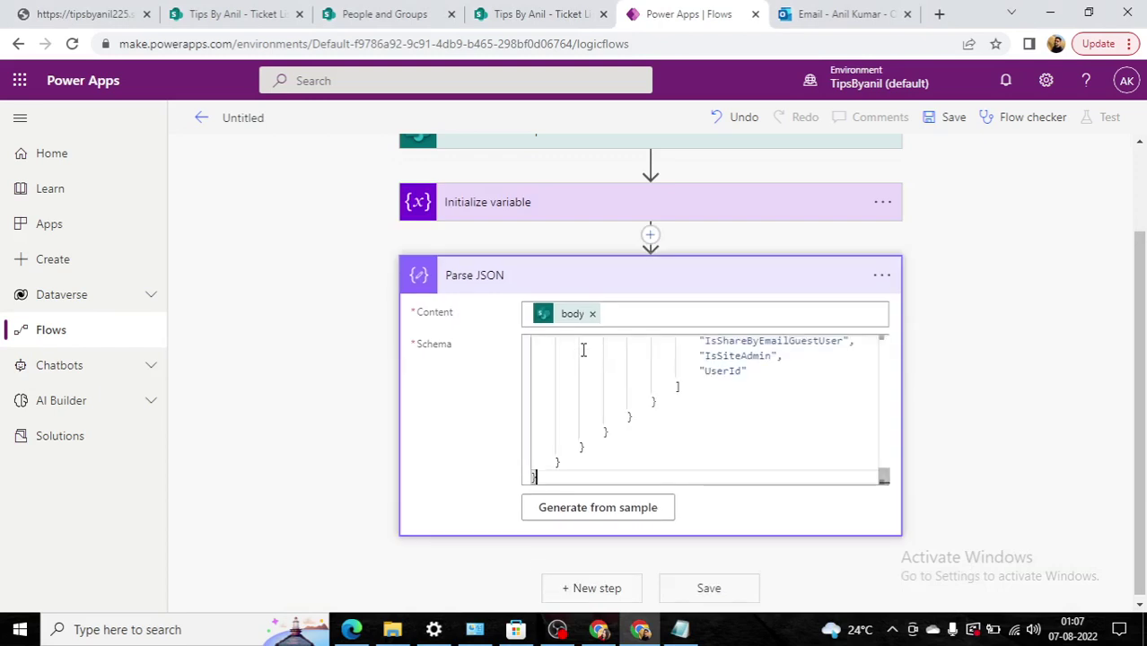
click(374, 528)
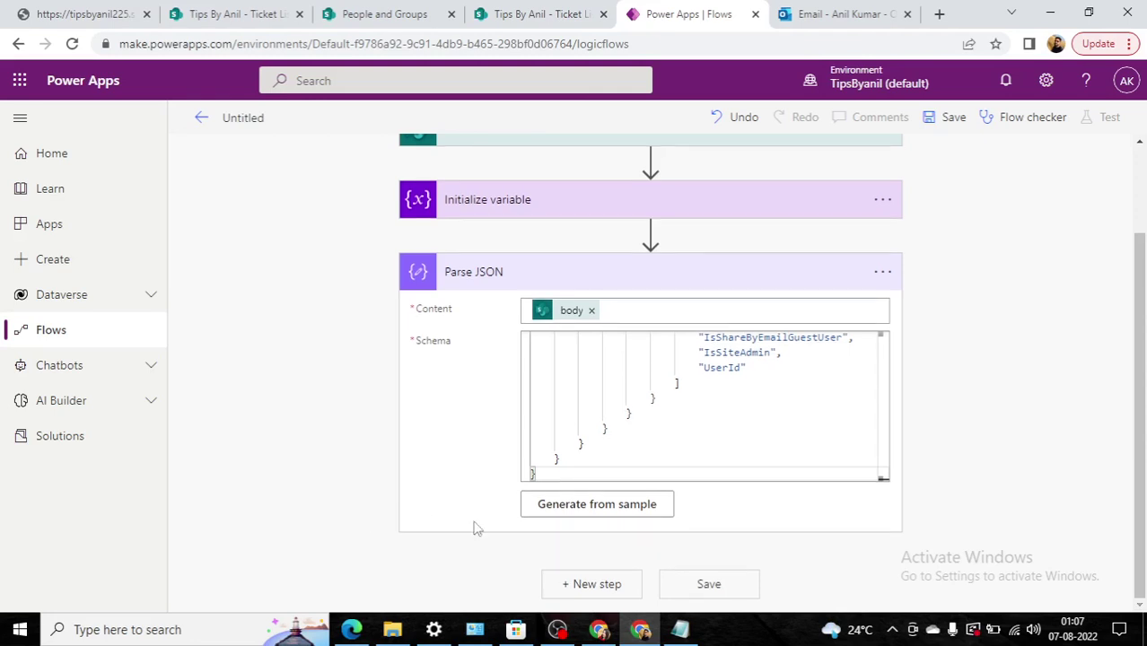
Step: Add an "Apply to each" control after the Parse JSON action
click(589, 587)
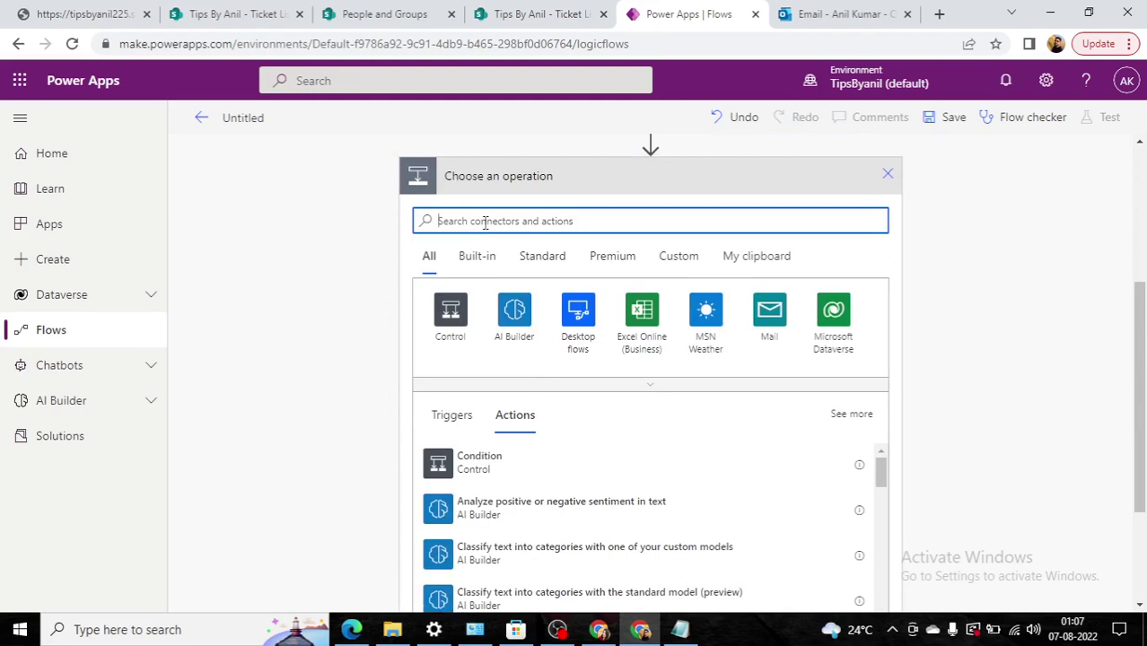
text(fo)
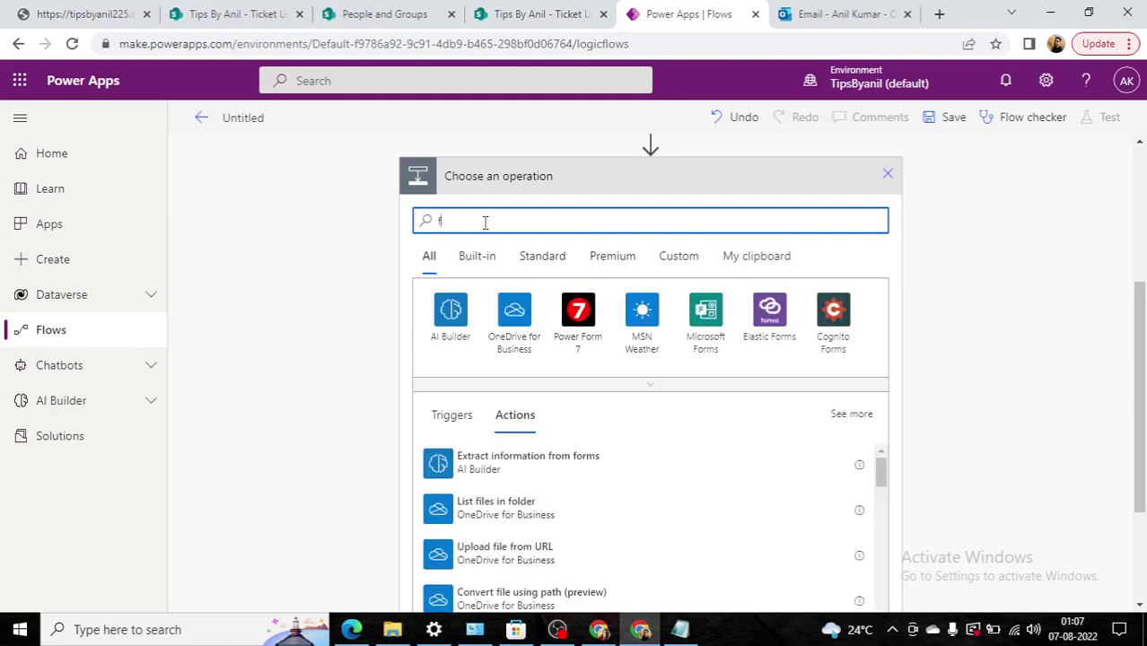
key(BackSpace)
text(appl)
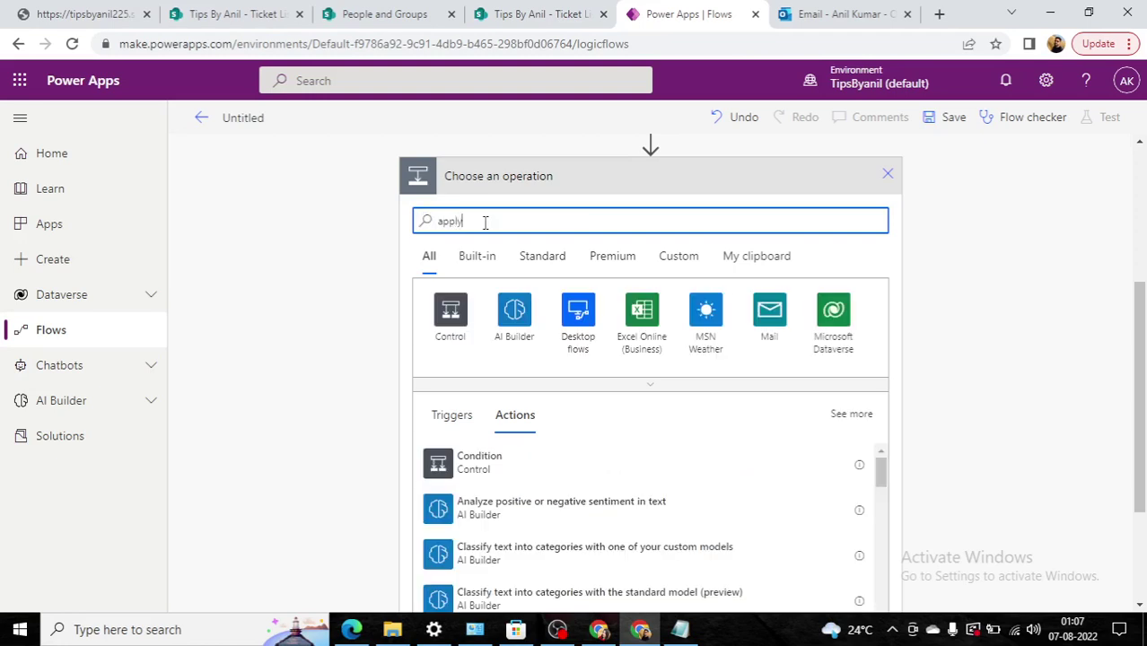
text(y)
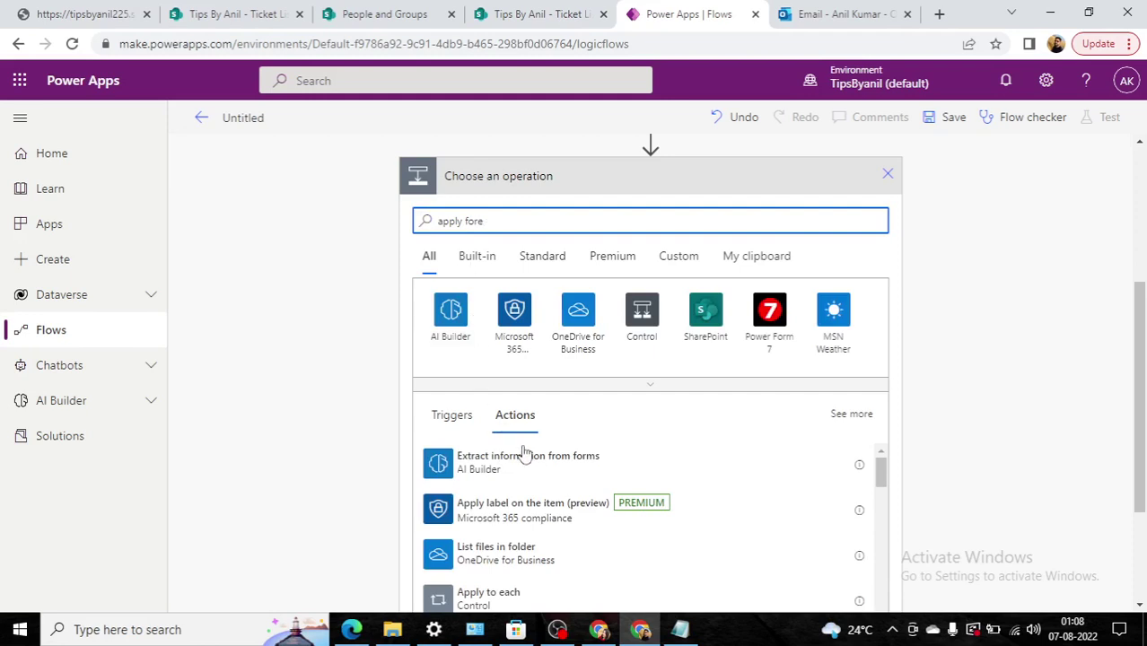
scroll(525, 477, down, 2)
scroll(516, 521, up, 1)
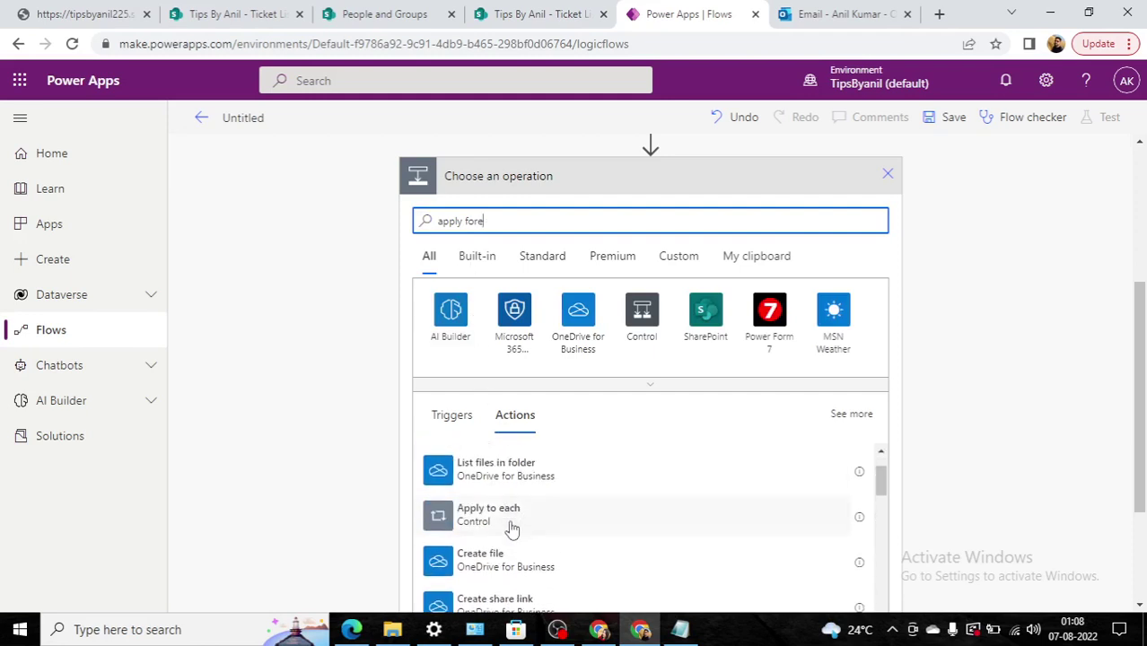
click(468, 500)
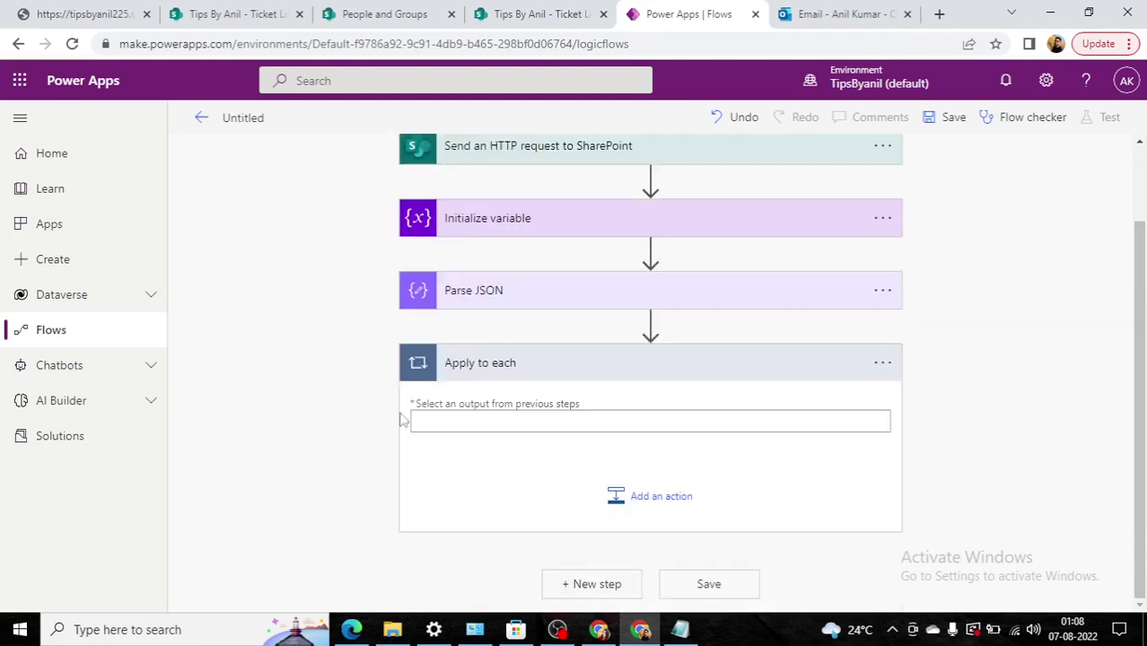
Step: Set the "Apply to each" input to the results output of Parse JSON
click(513, 424)
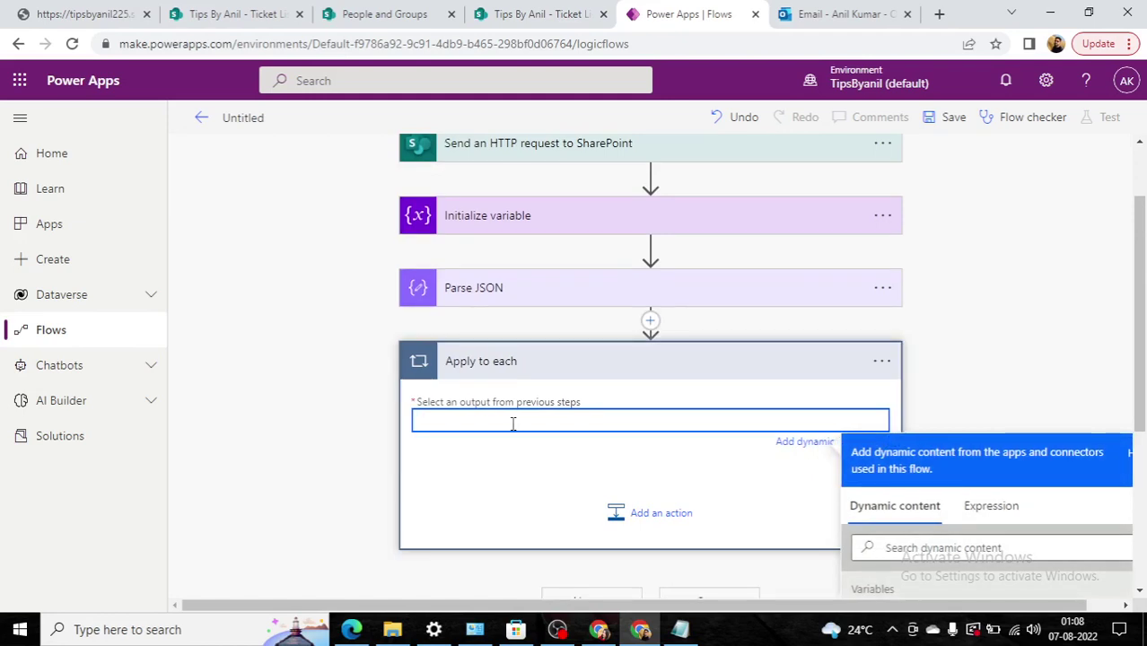
scroll(808, 430, down, 2)
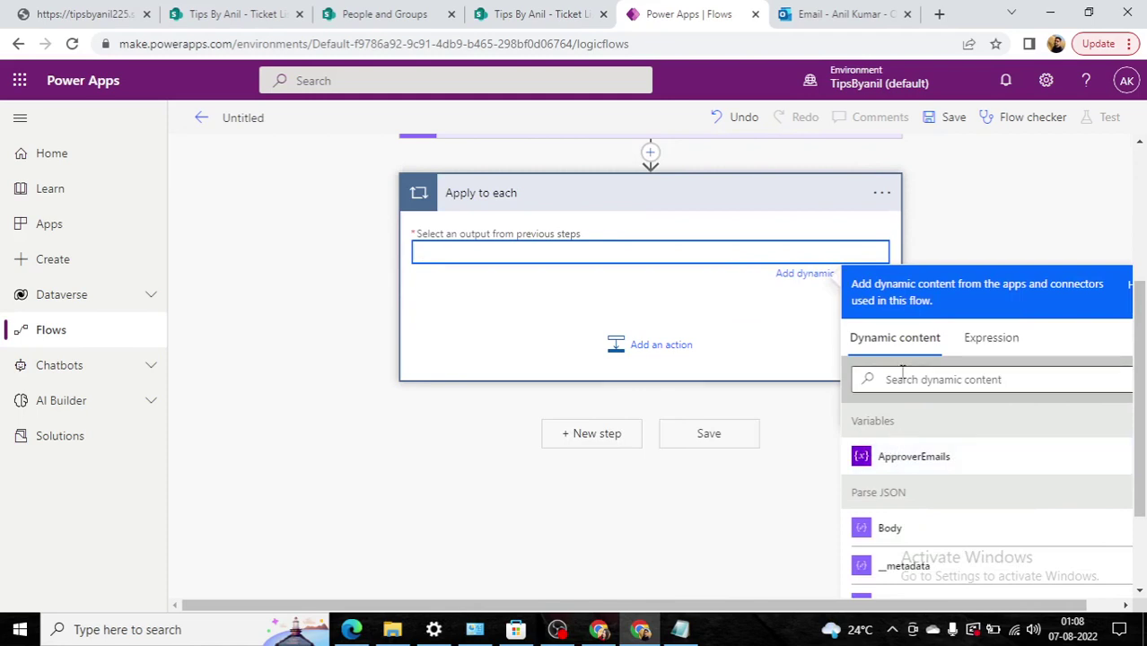
click(886, 378)
text(result)
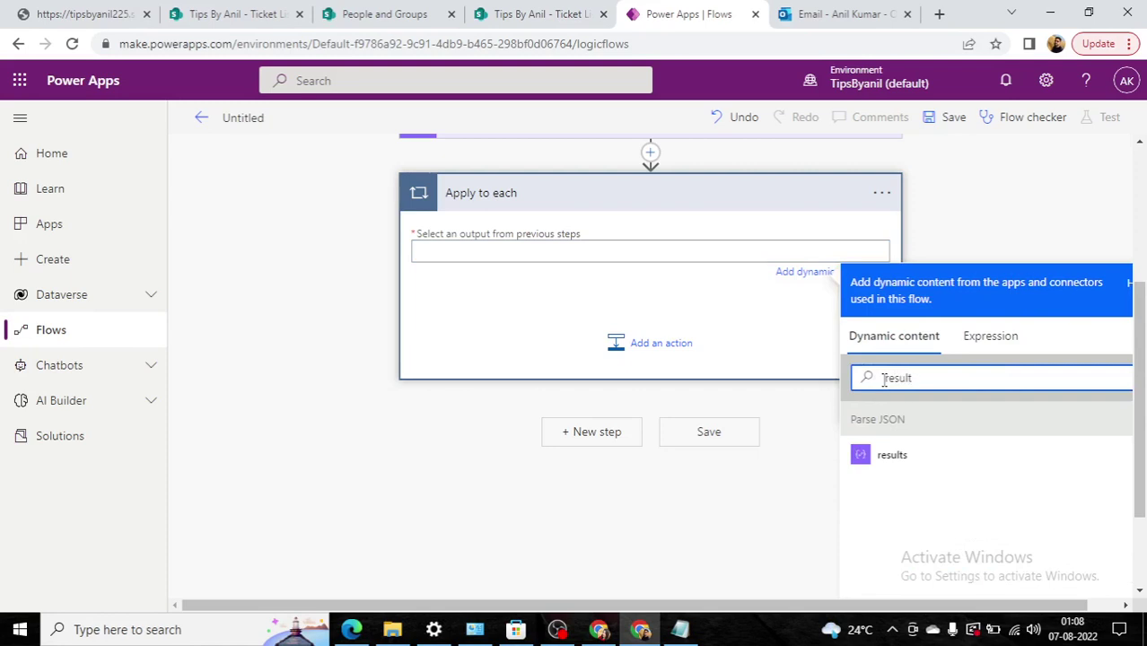
click(940, 461)
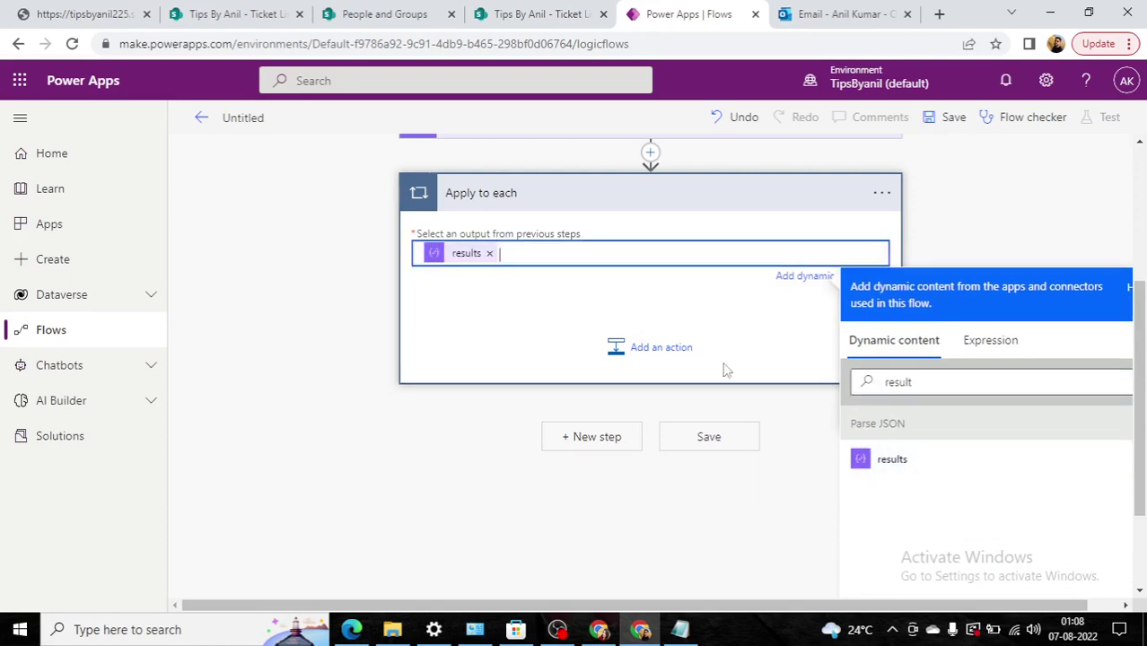
Step: Add an "Append to string variable" action inside the "Apply to each" loop
click(654, 366)
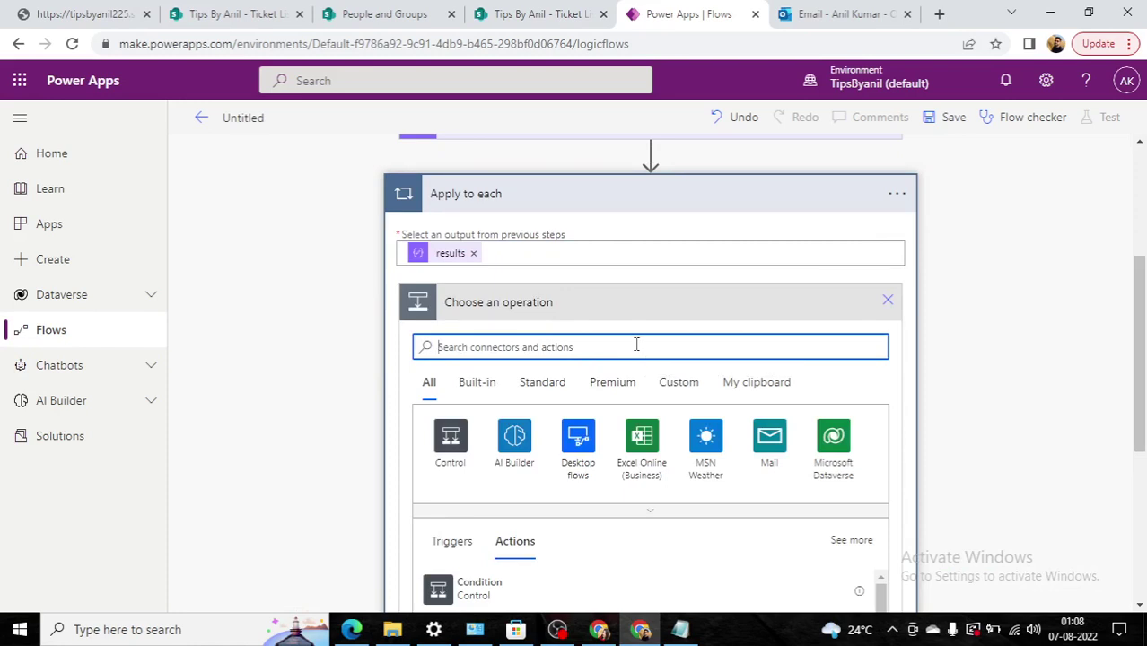
text(approv)
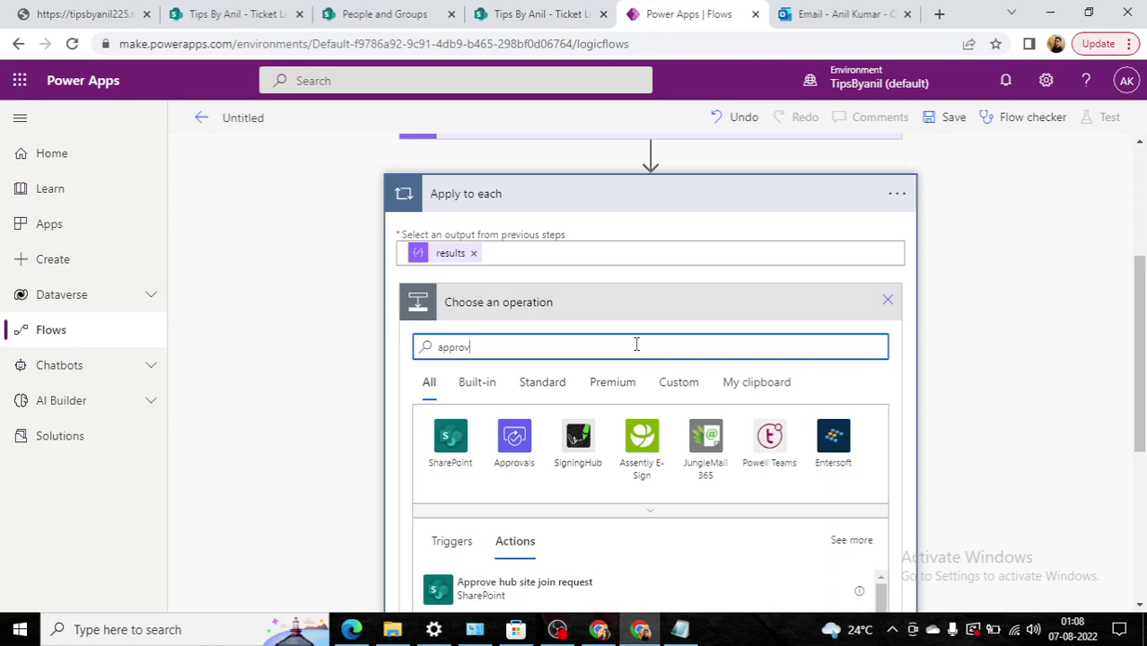
key(ctrl+a)
text(append)
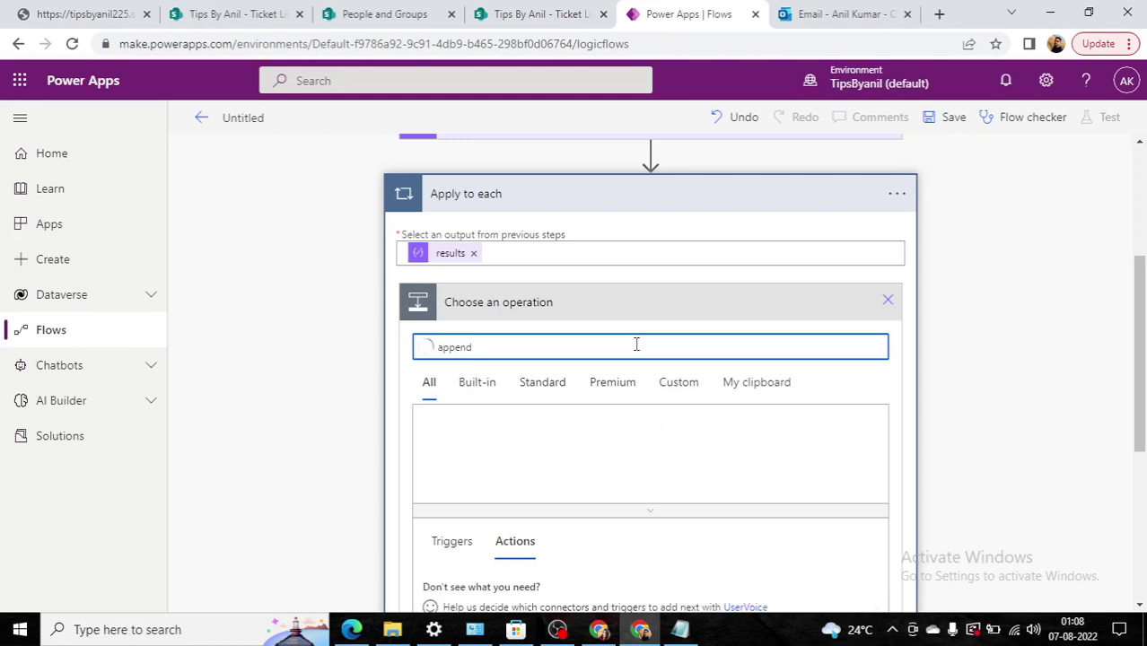
scroll(624, 454, down, 3)
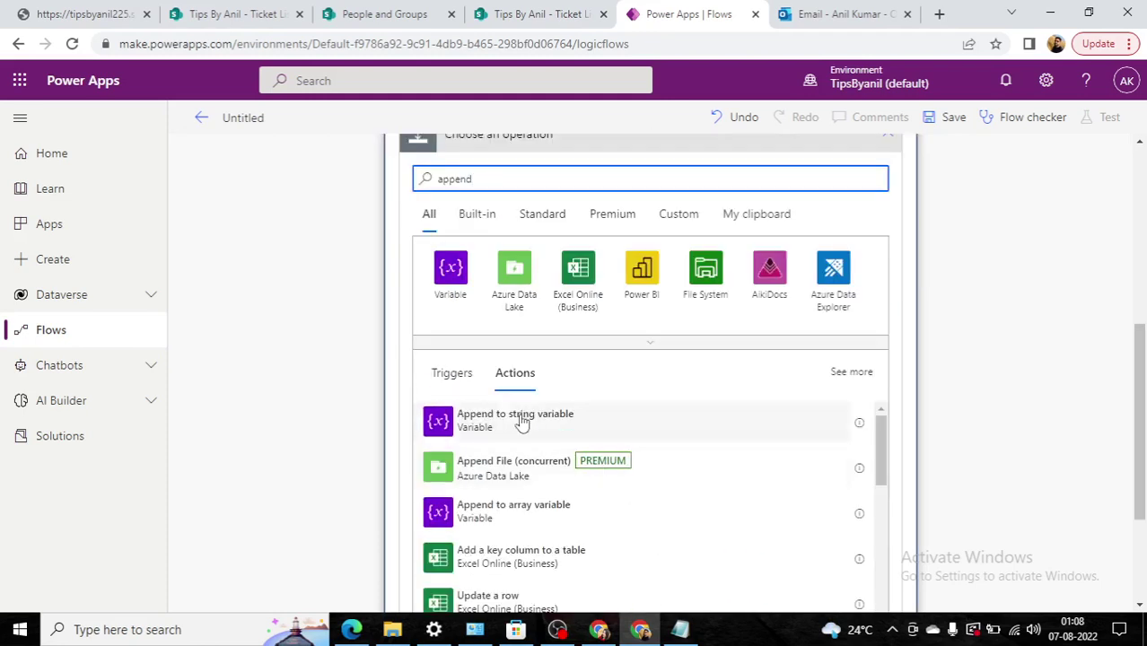
click(584, 435)
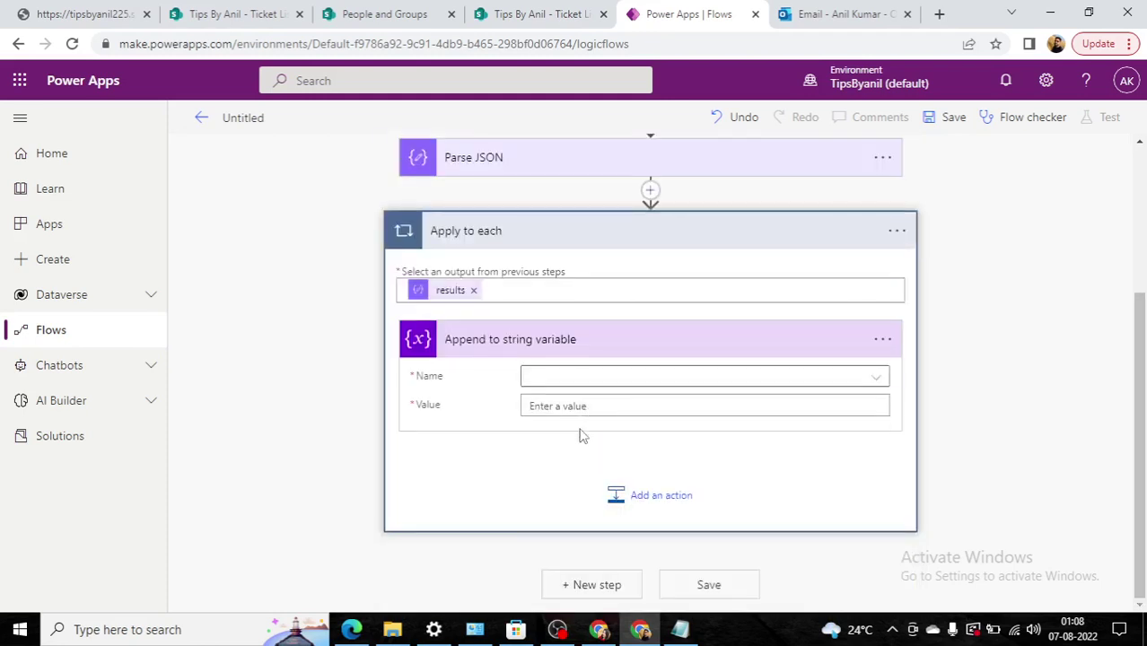
Step: Configure the append action to add the Parse JSON Email output followed by a semicolon to the ApproverEmails variable
click(576, 381)
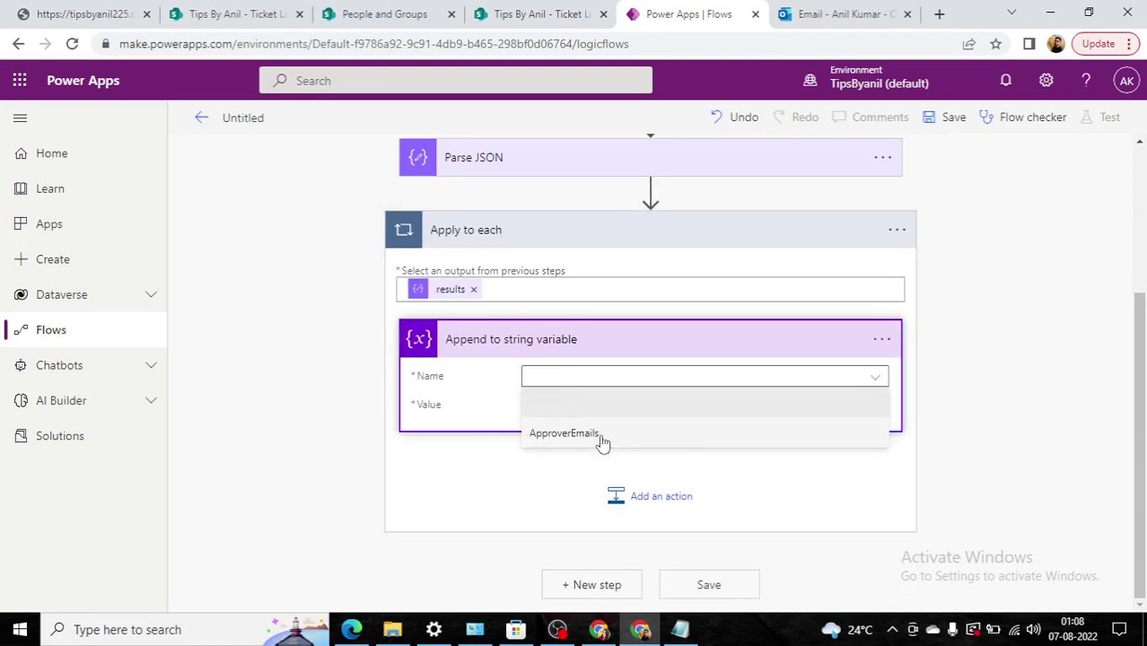
click(602, 438)
click(804, 409)
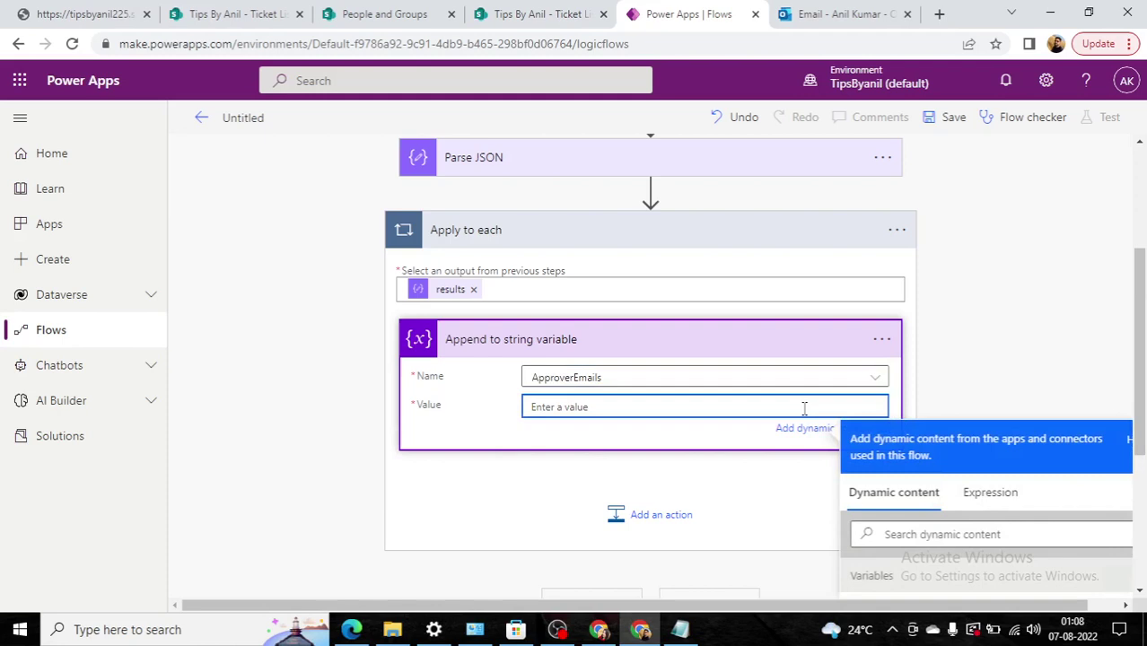
scroll(946, 469, down, 4)
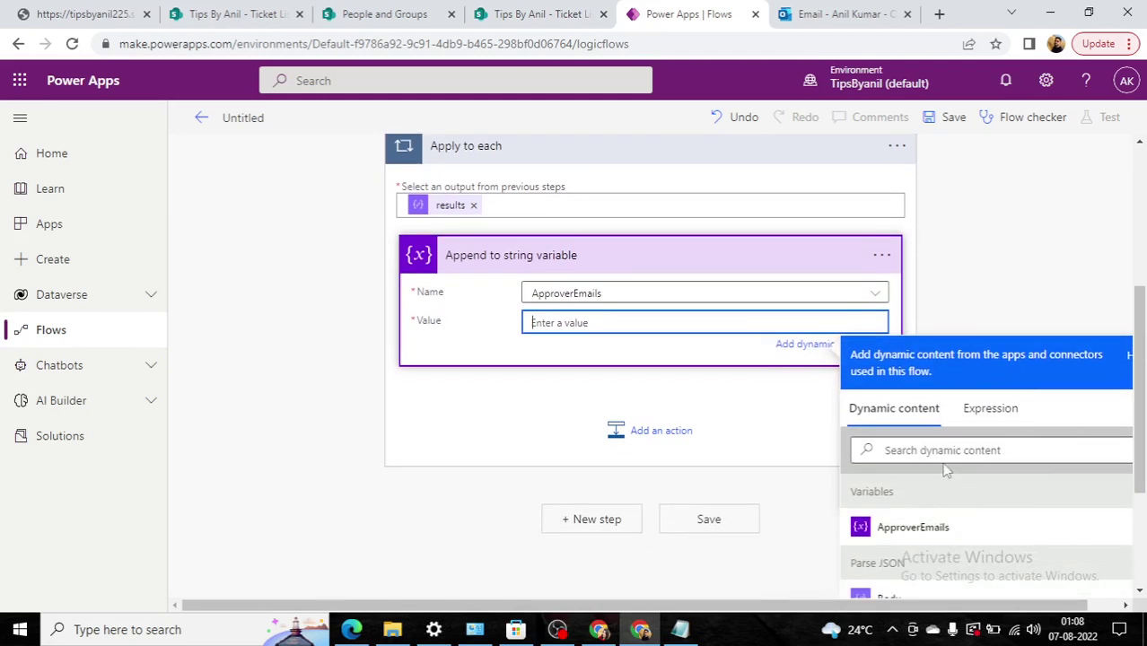
scroll(935, 457, down, 5)
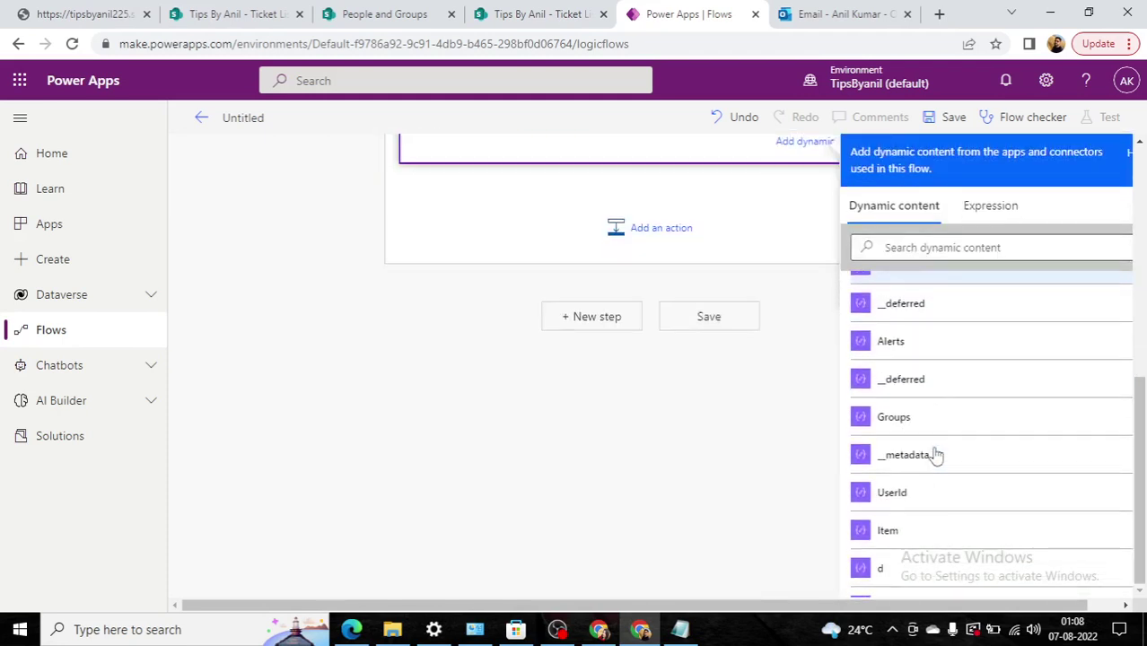
scroll(935, 456, down, 4)
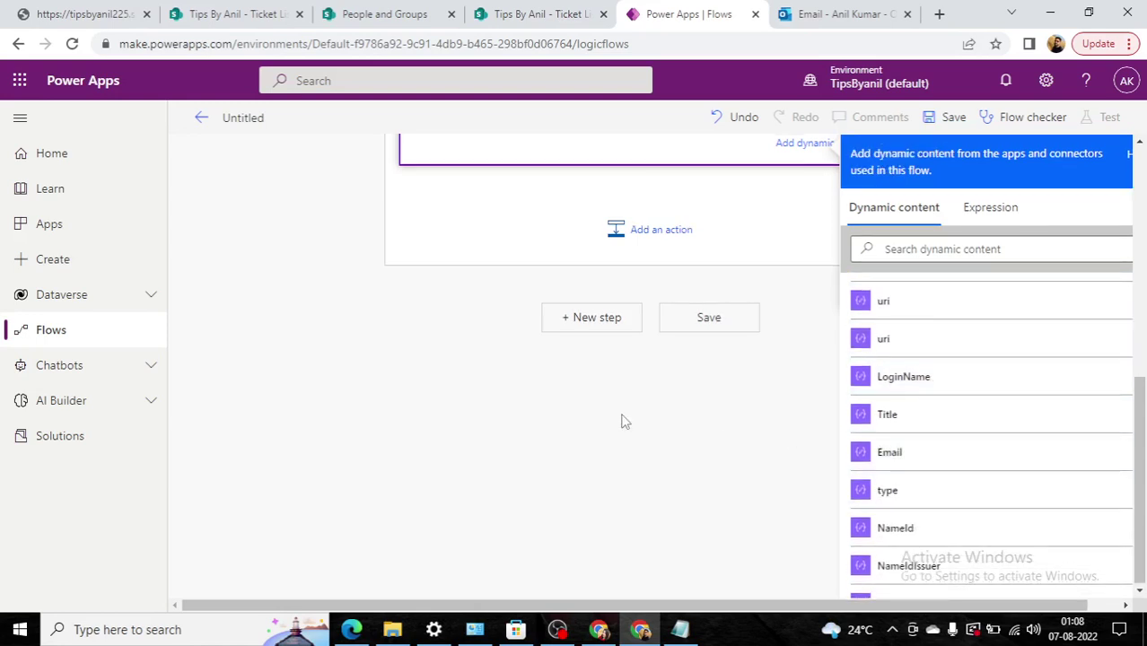
click(580, 416)
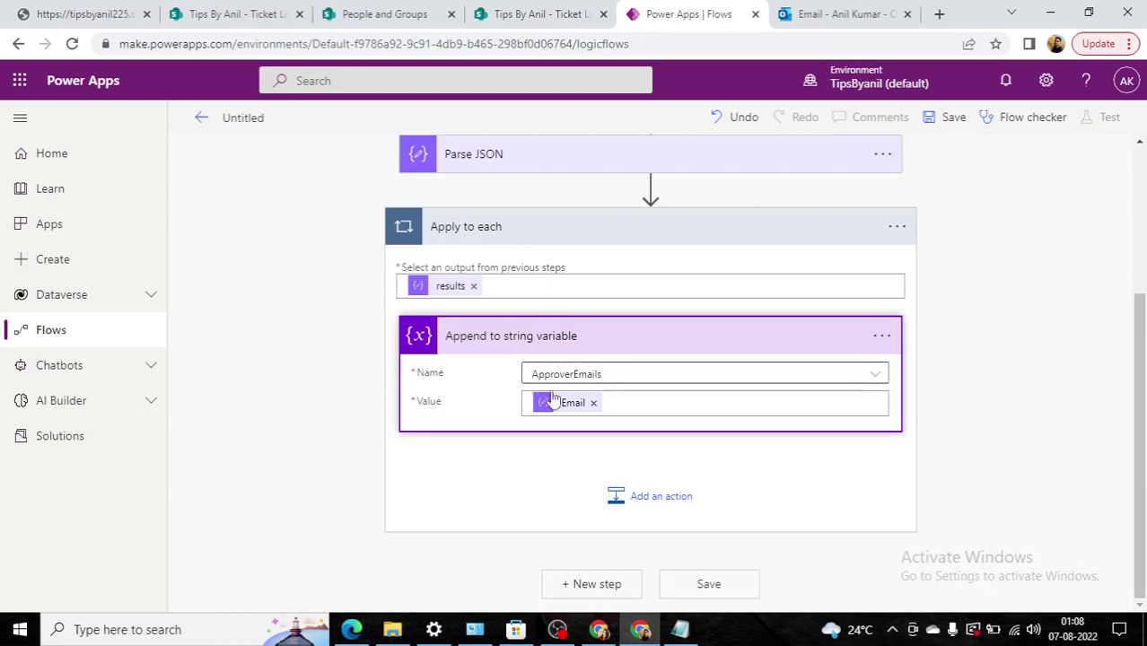
click(640, 403)
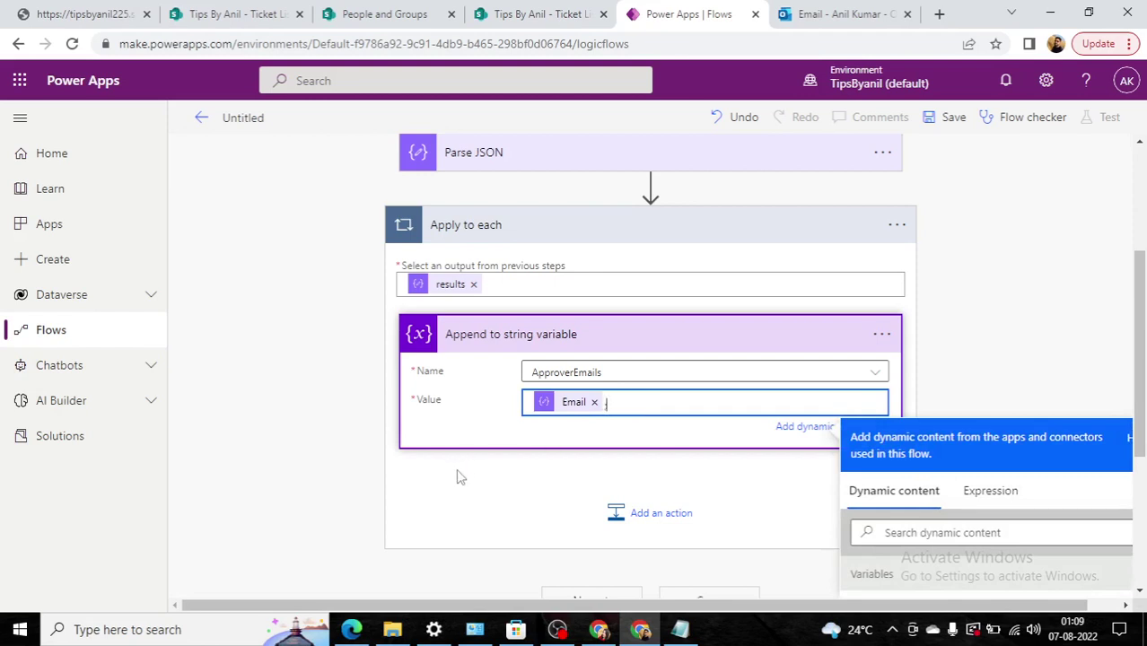
Step: Add a "Start and wait for an approval" action after the "Apply to each" loop
scroll(458, 474, down, 2)
click(537, 443)
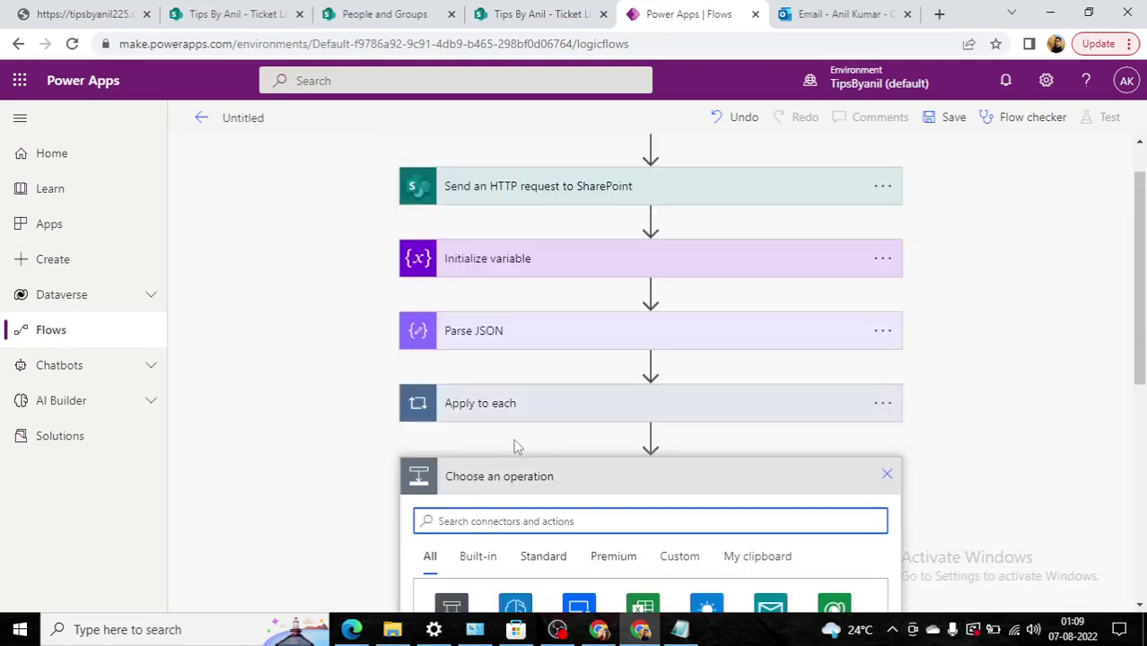
scroll(616, 440, down, 2)
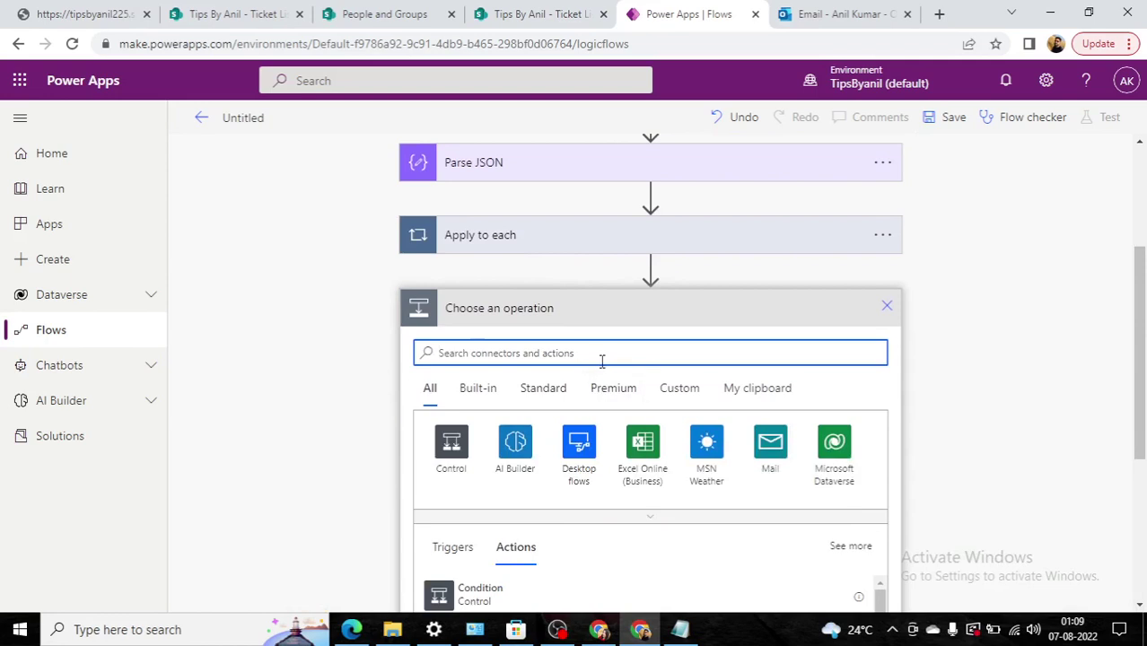
text(approv)
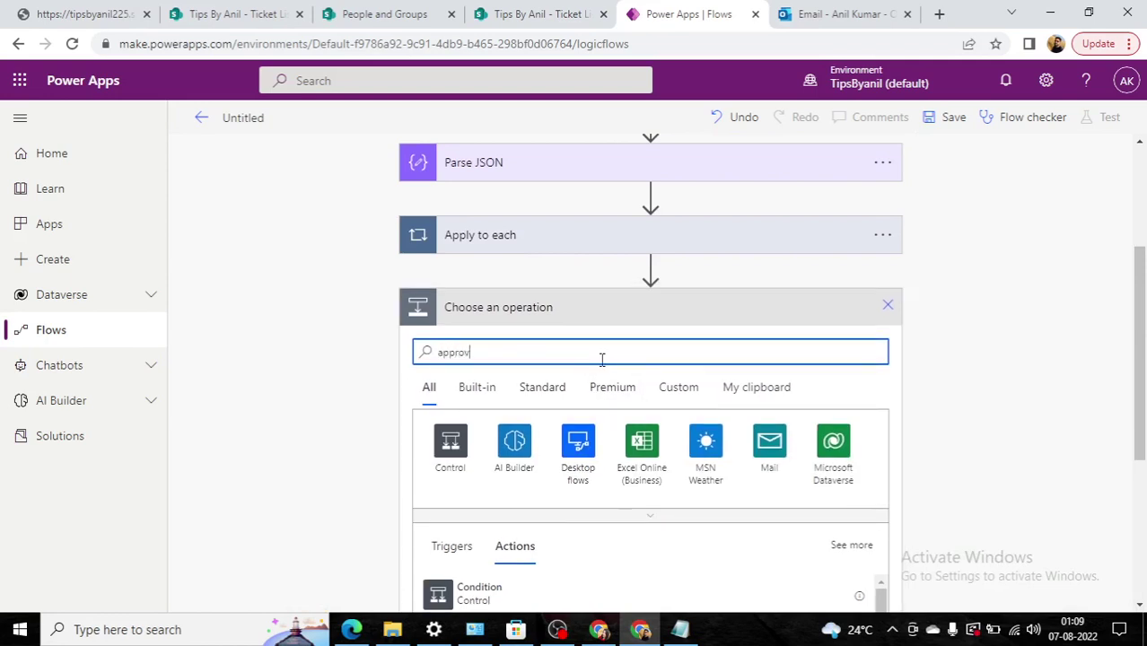
text(al)
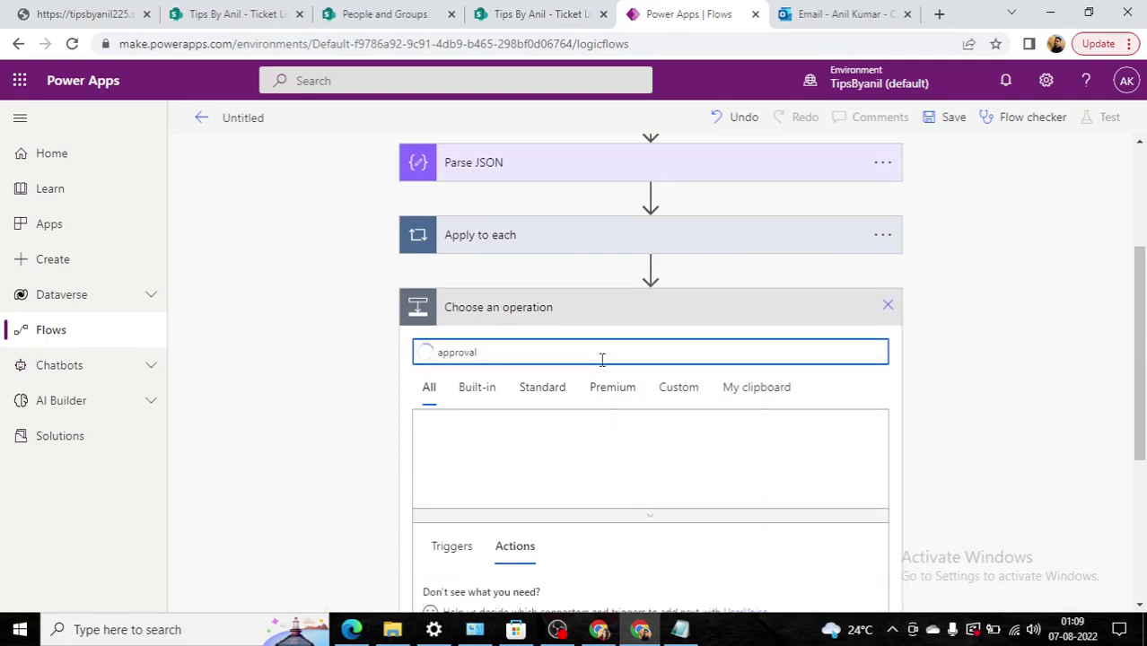
click(458, 449)
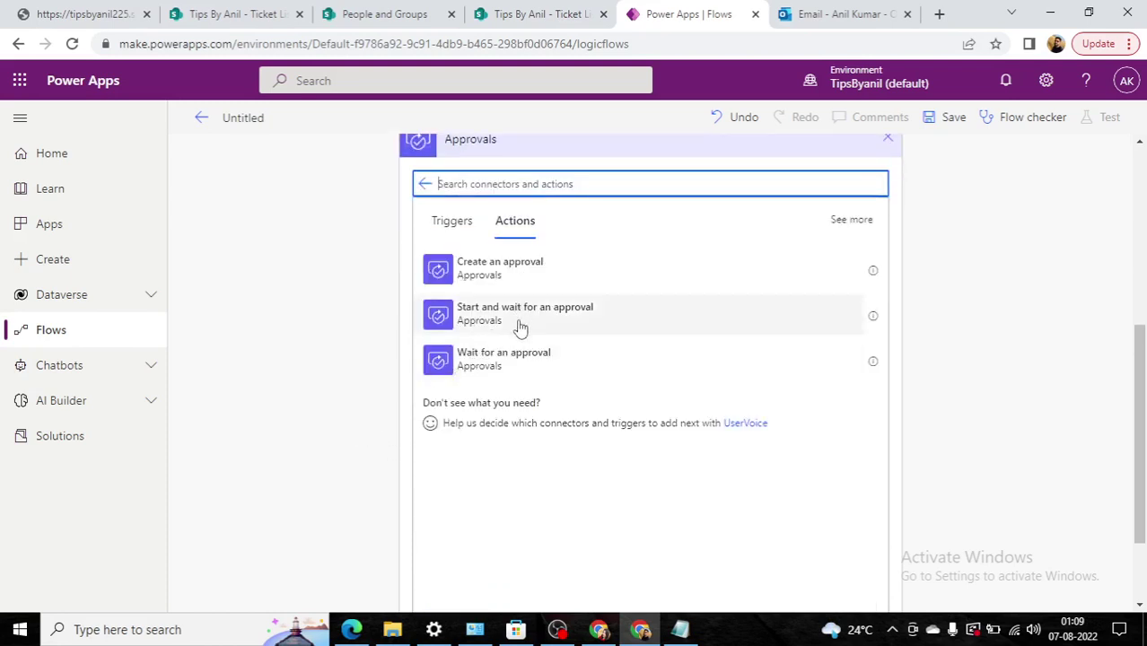
click(516, 330)
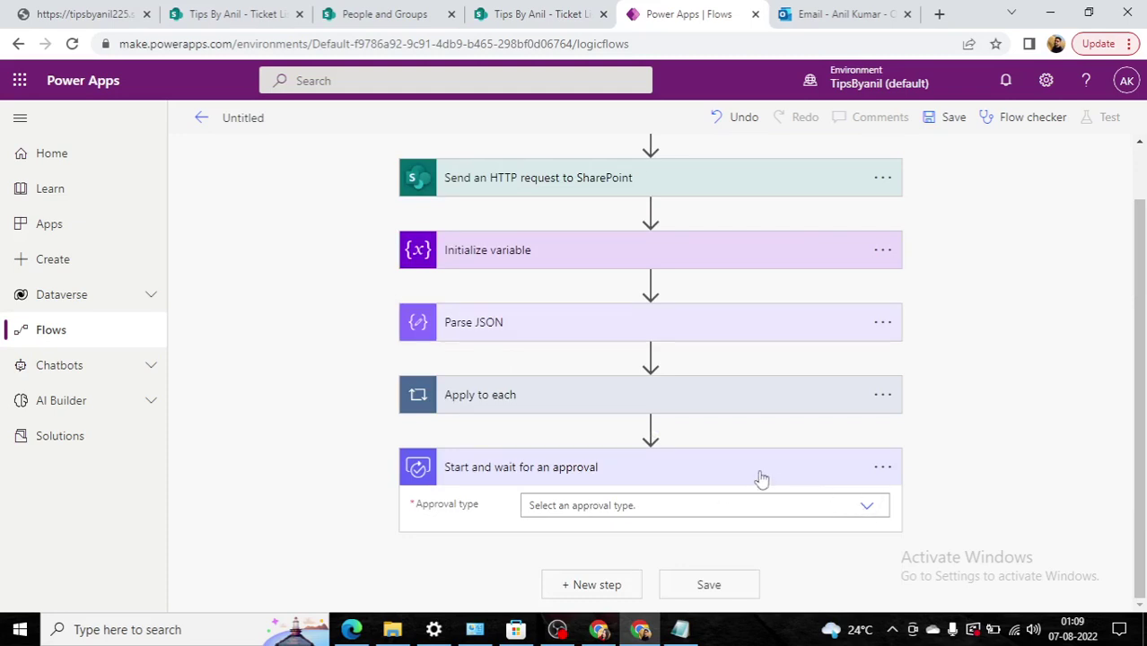
Step: Set the approval type to "Approve/Reject - First to respond"
click(699, 506)
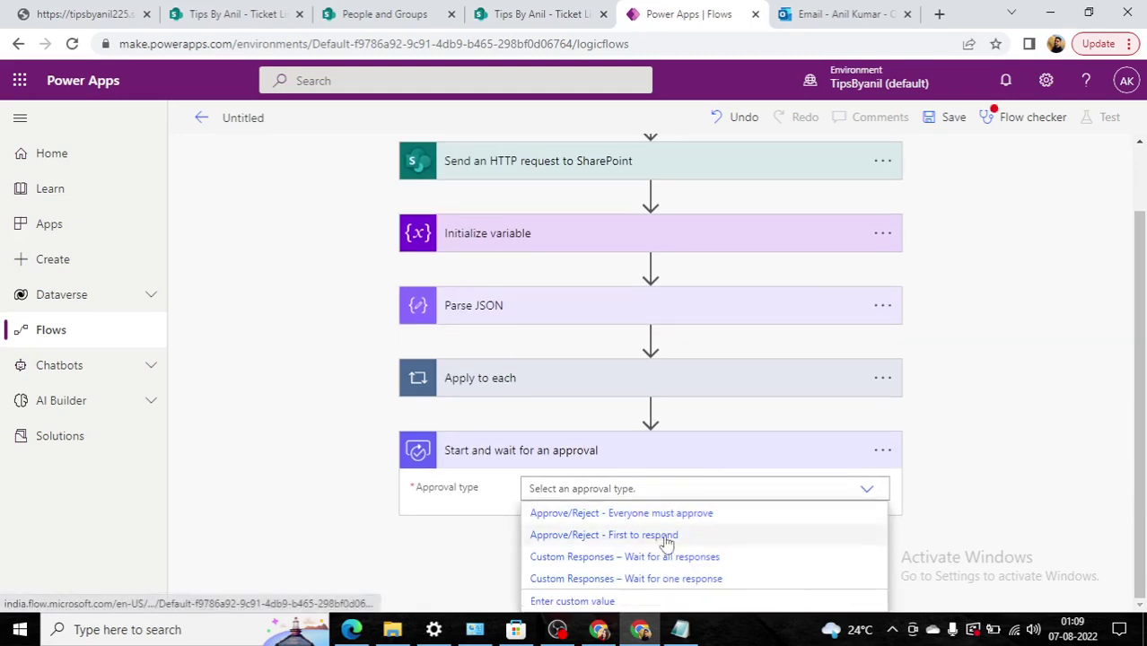
click(665, 537)
click(601, 582)
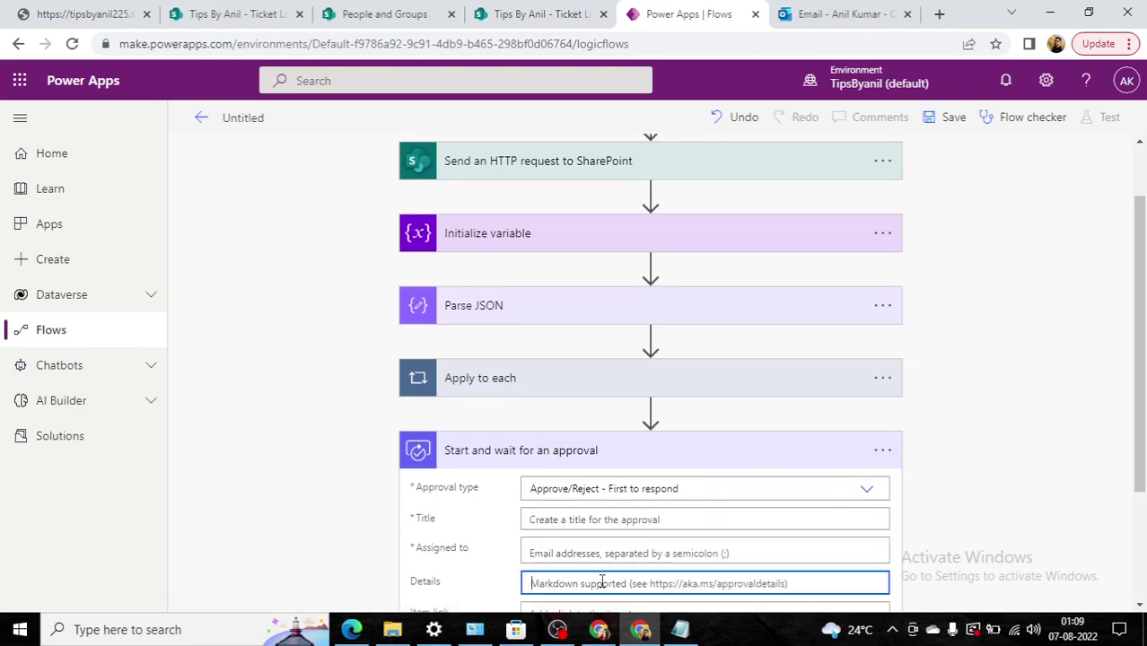
scroll(376, 463, down, 3)
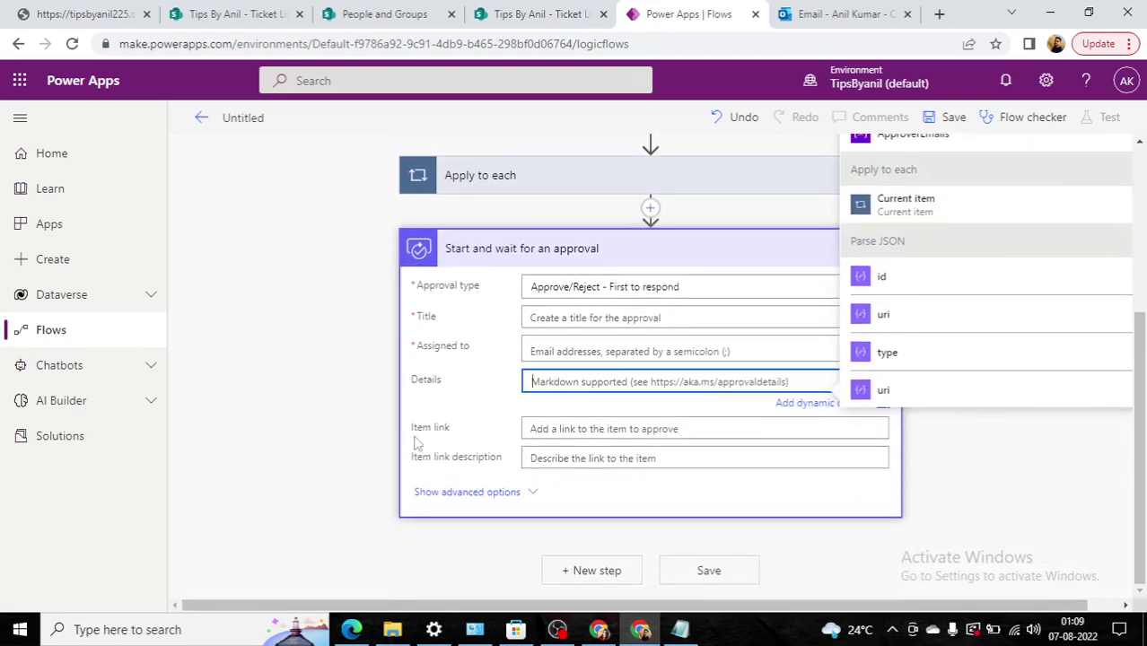
Step: Set the approval title to "This is Test Approval Email - " followed by the created item's Title
click(615, 317)
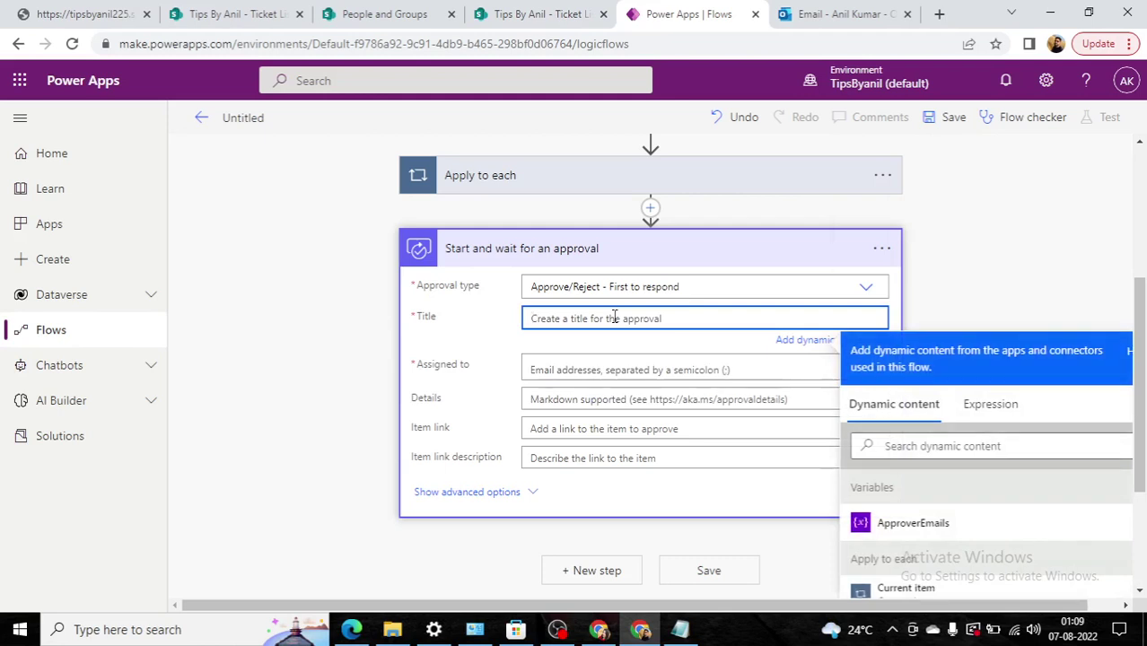
text(This is Test Approval)
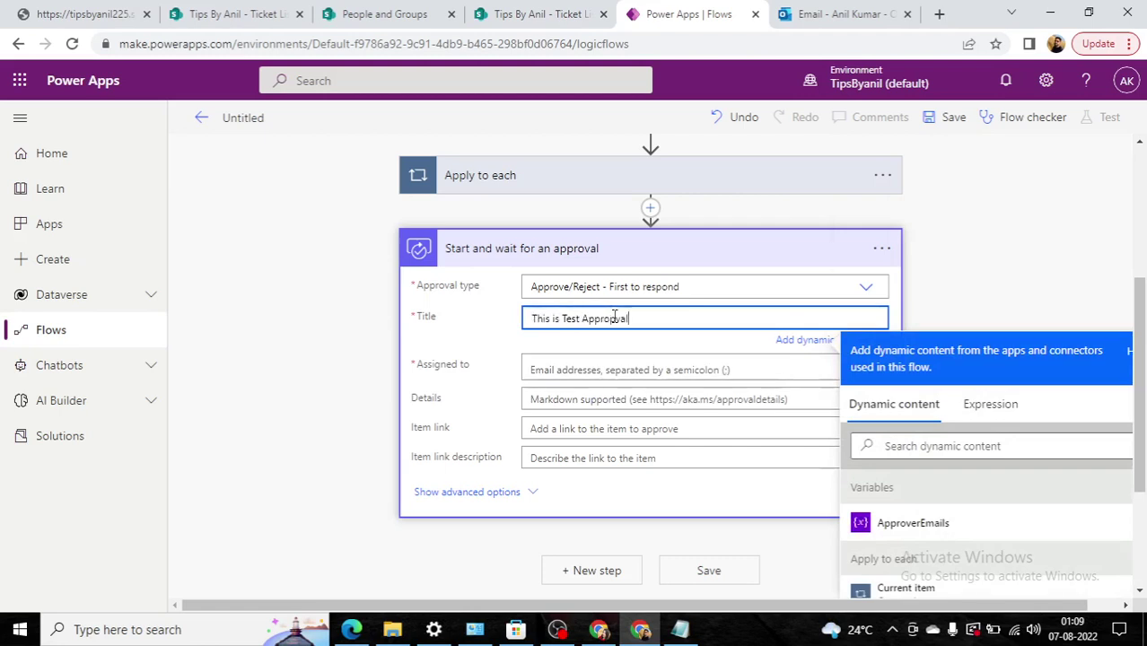
key(BackSpace)
text(val Email -)
scroll(950, 402, down, 5)
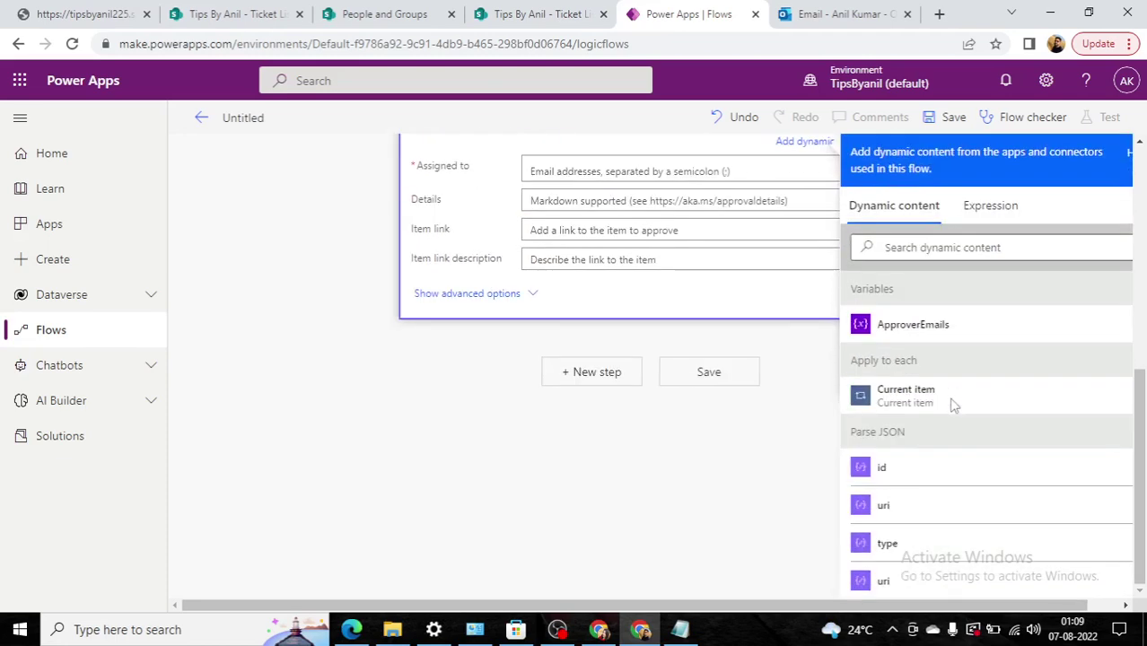
scroll(954, 405, down, 10)
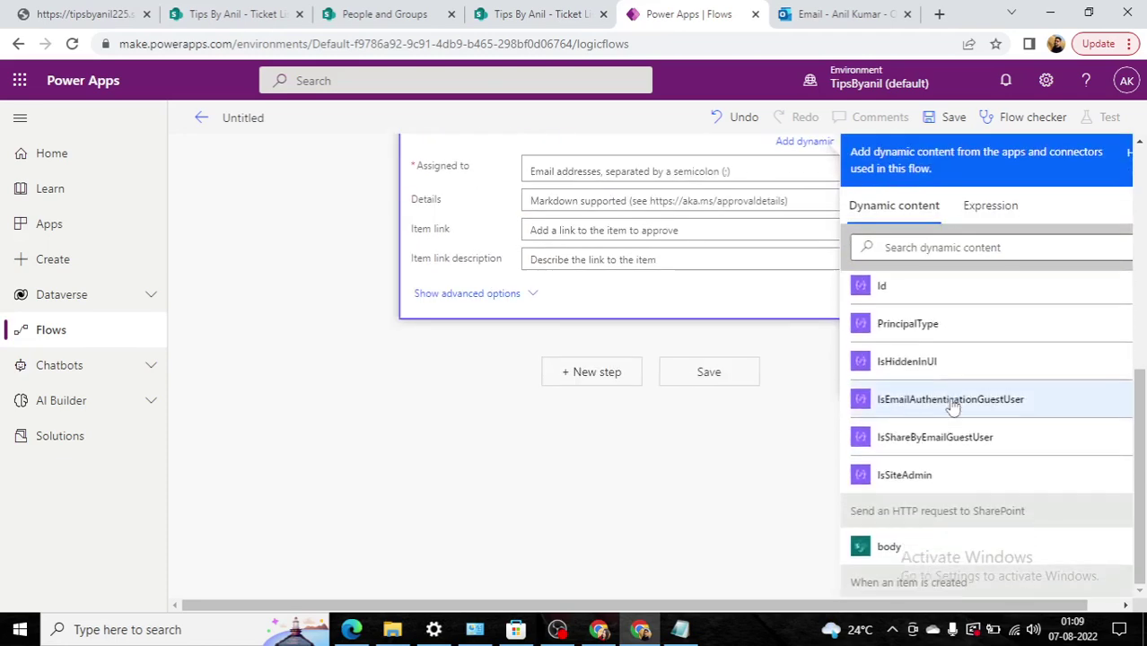
scroll(951, 418, down, 3)
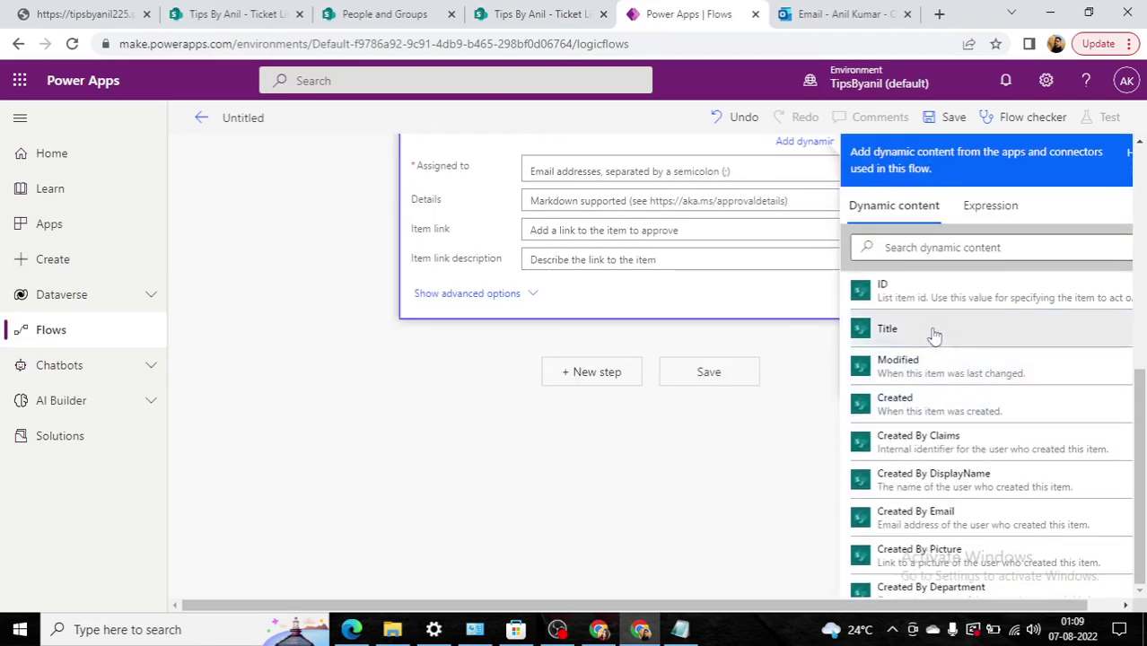
scroll(528, 321, up, 2)
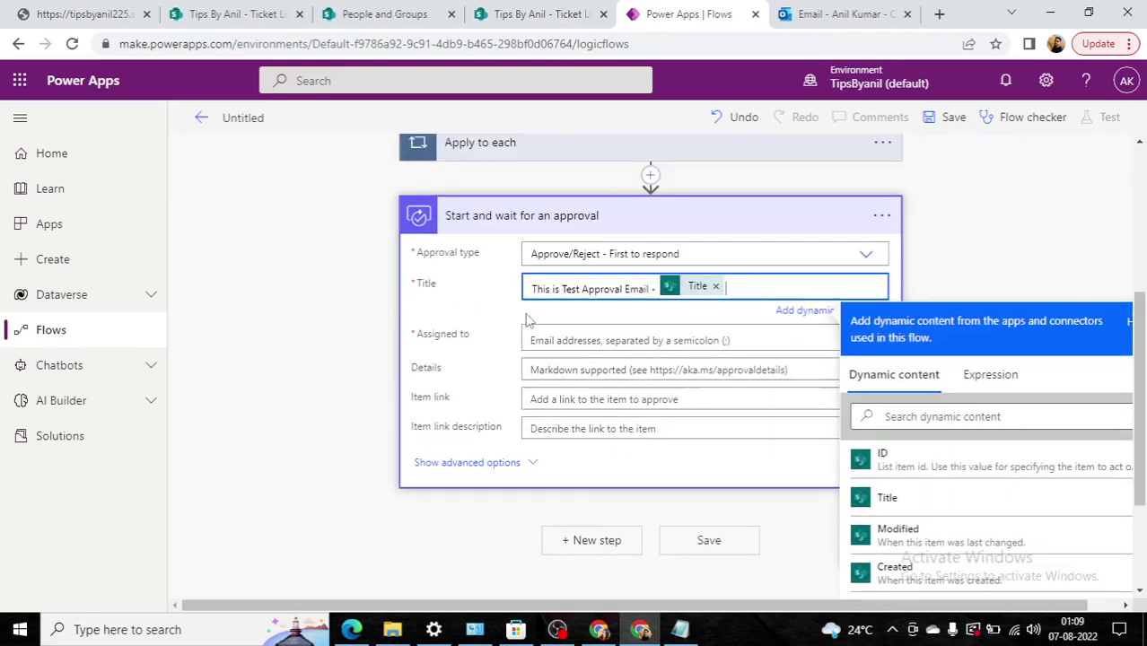
Step: Check the value appended inside the "Apply to each" loop, and assign the approval to the ApproverEmails variable
click(614, 339)
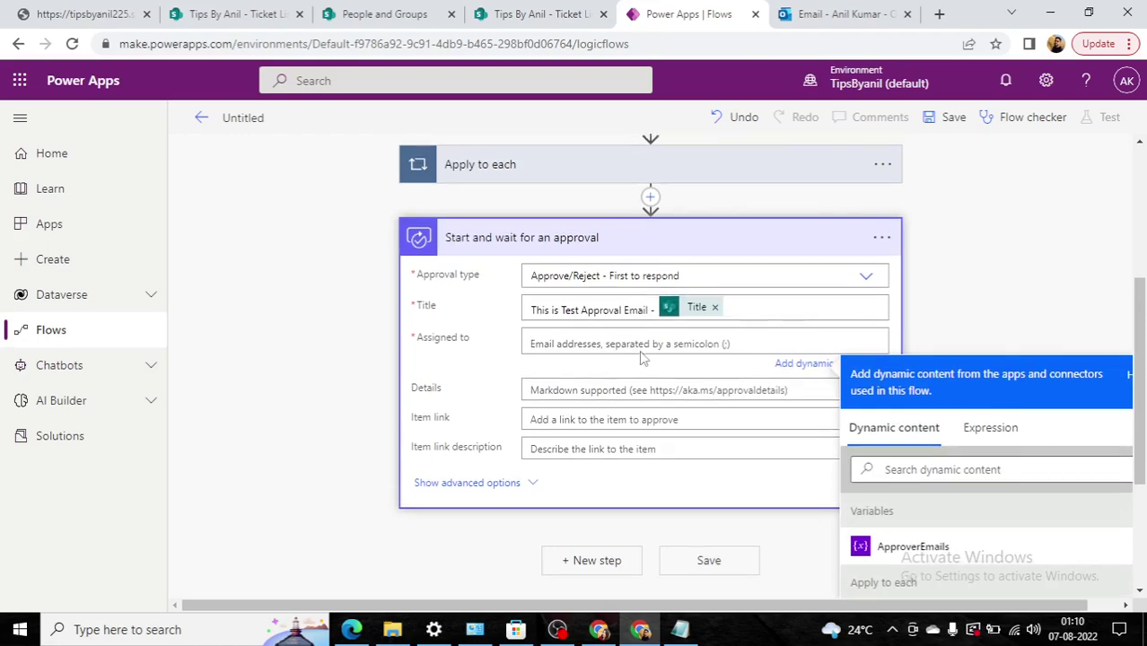
scroll(602, 347, up, 2)
click(569, 346)
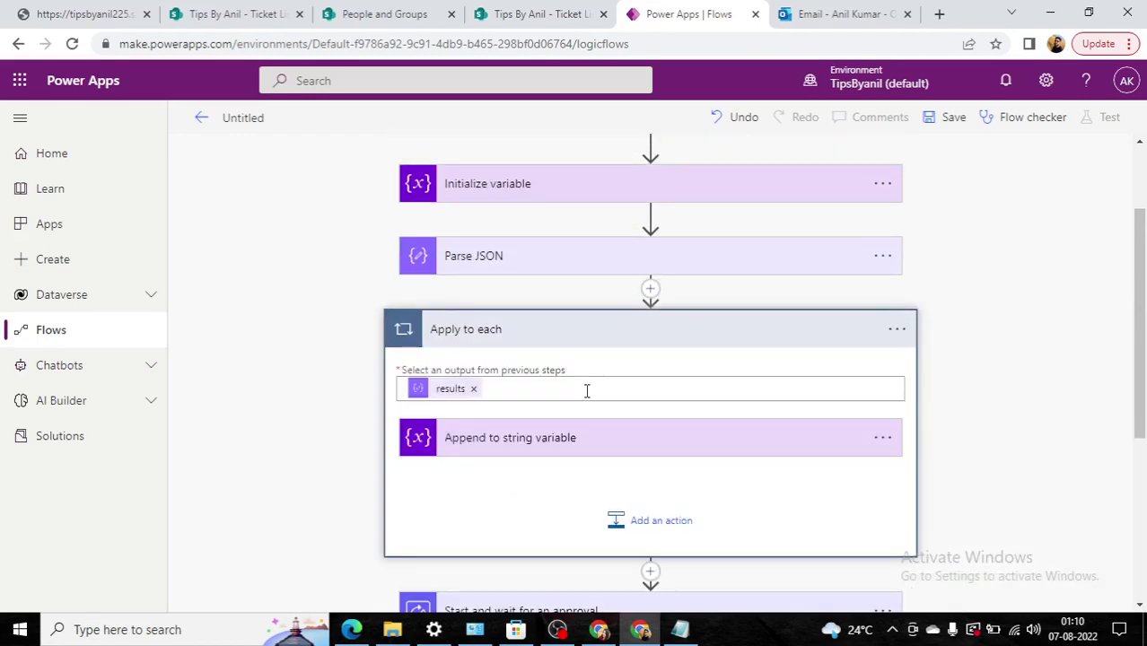
scroll(586, 391, down, 2)
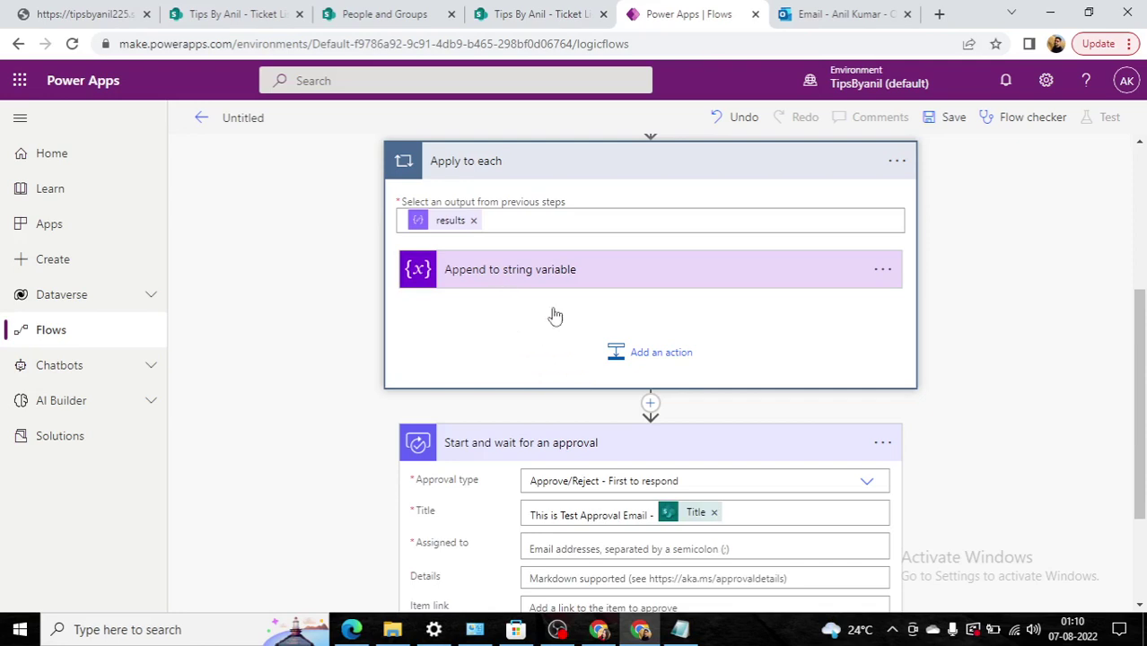
click(550, 316)
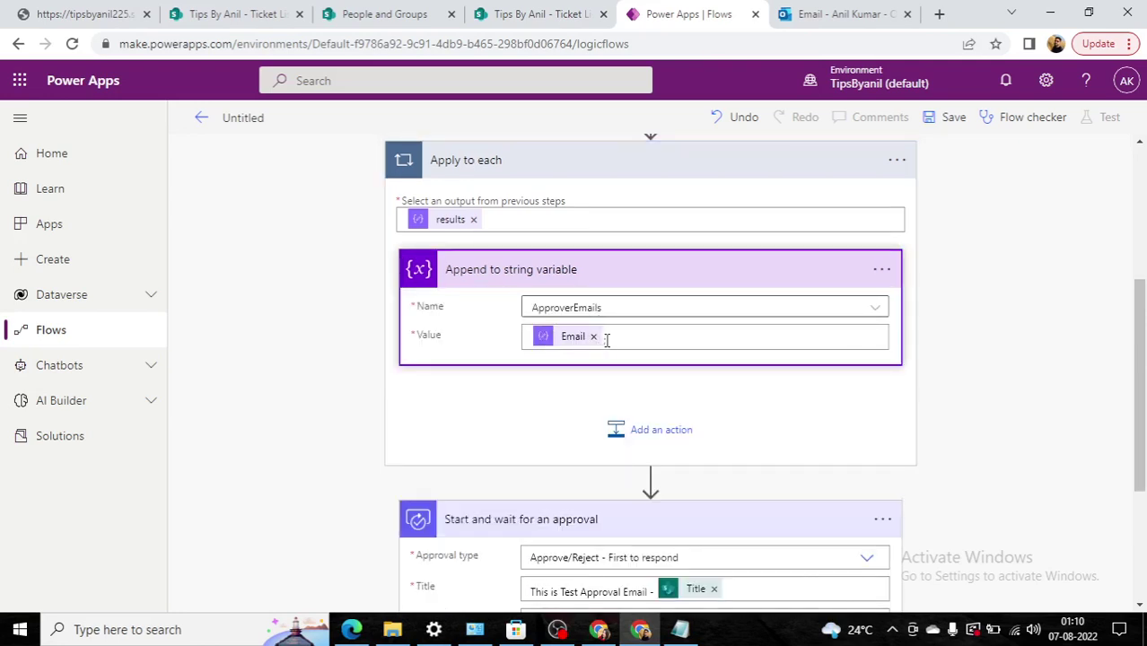
scroll(545, 375, down, 3)
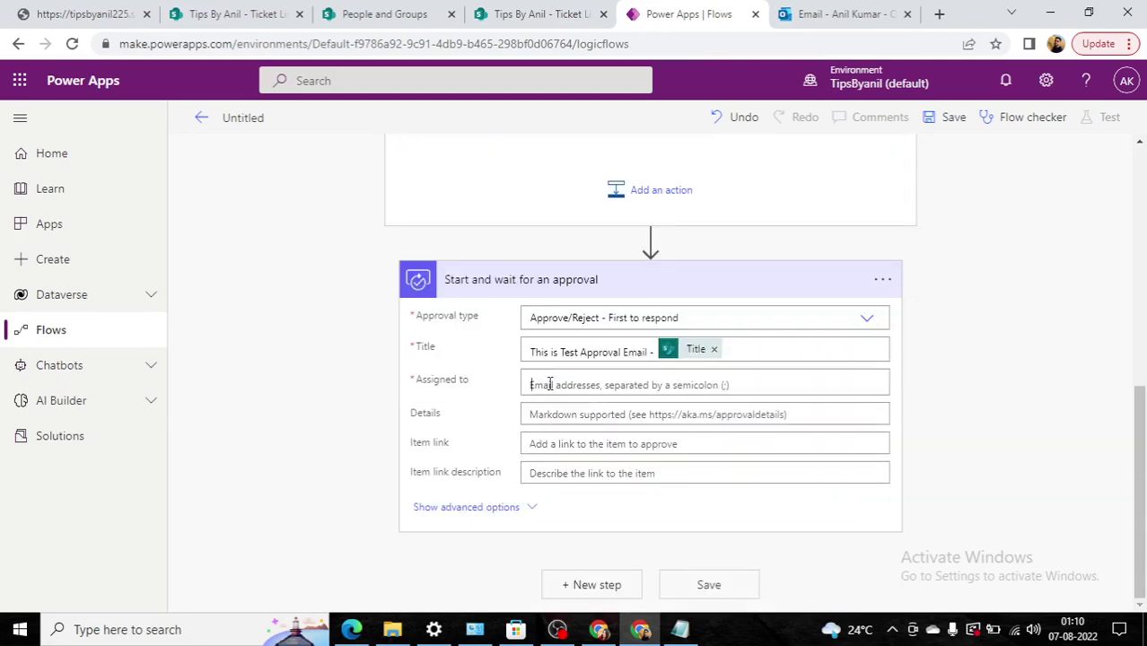
click(550, 384)
scroll(902, 489, down, 1)
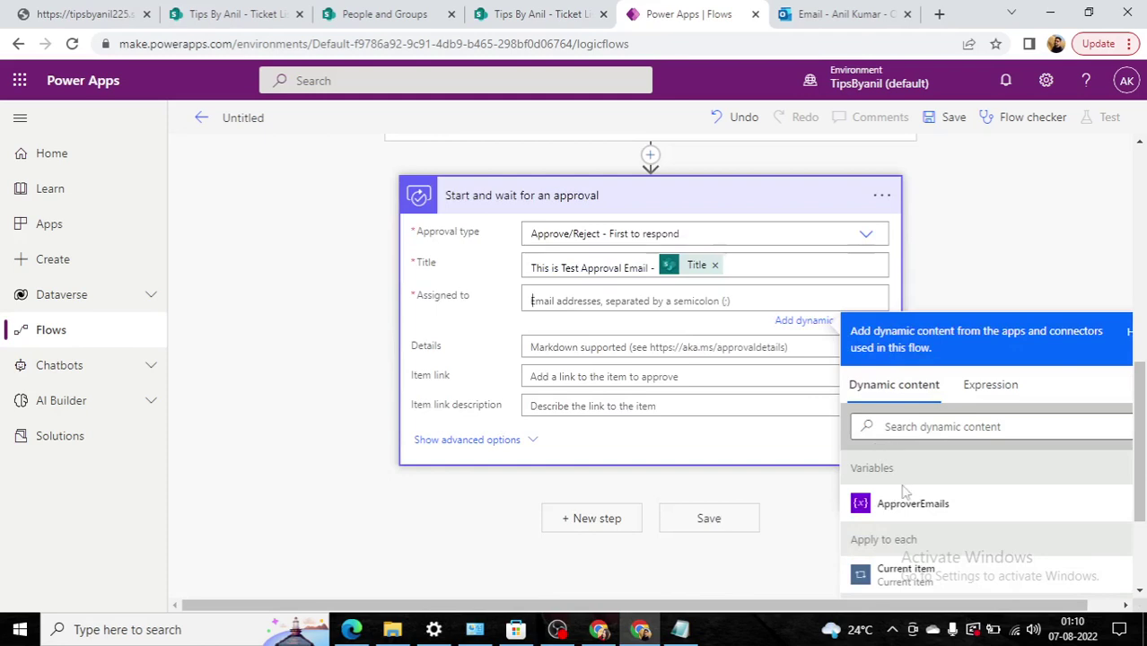
click(909, 503)
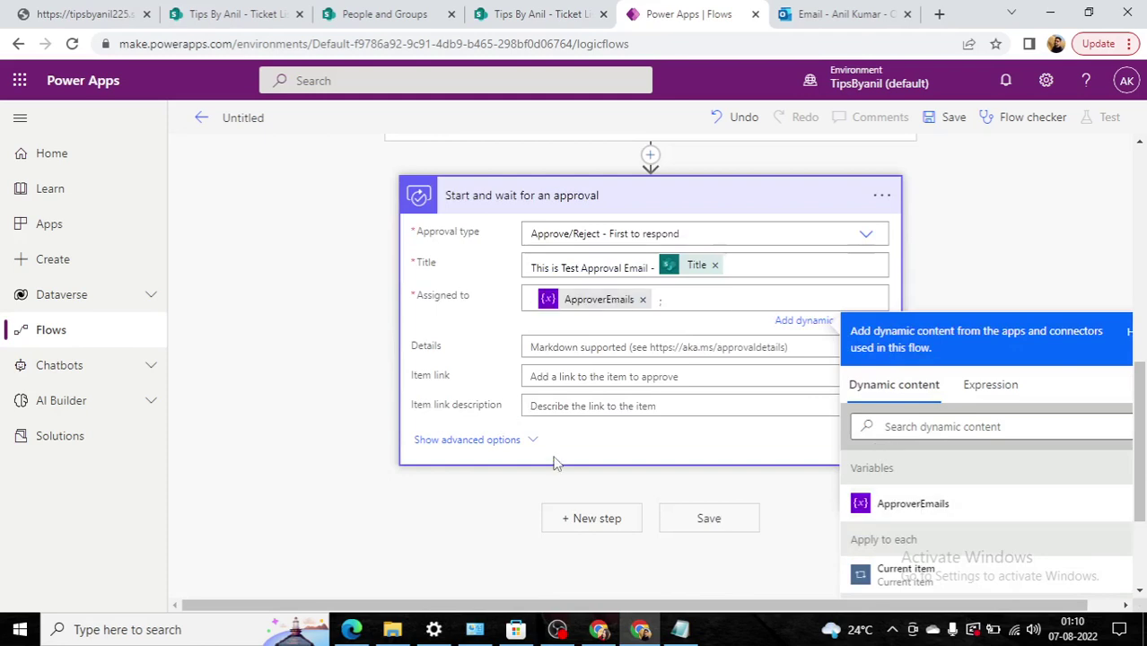
click(504, 512)
click(519, 474)
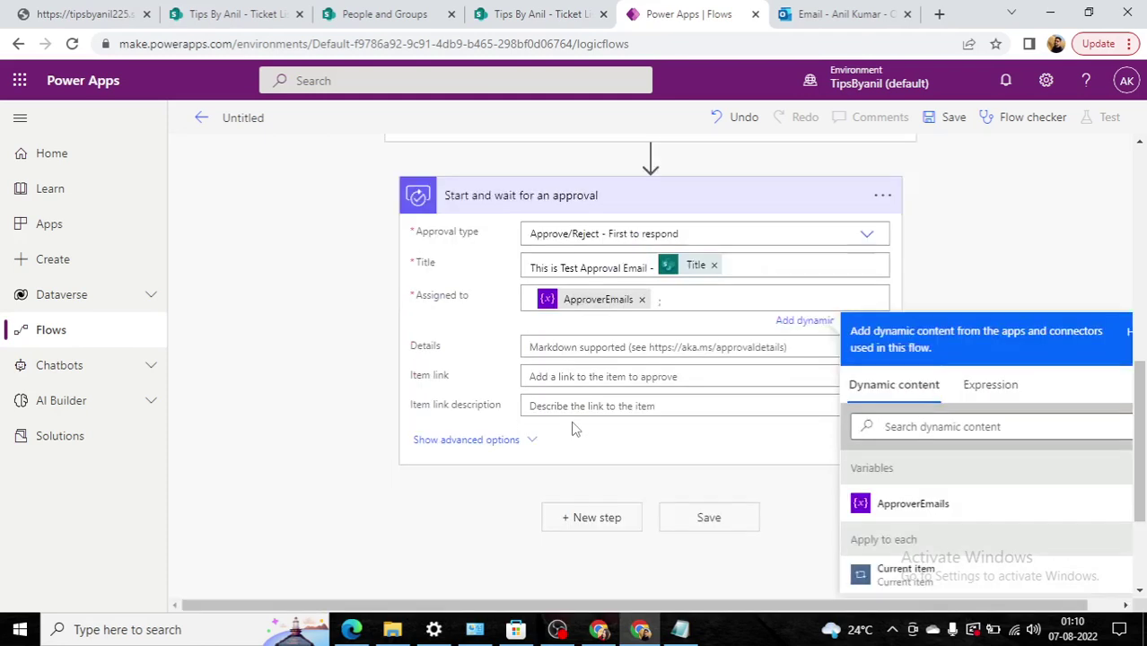
Step: Set the approval details to "Please Take an Action"
click(616, 347)
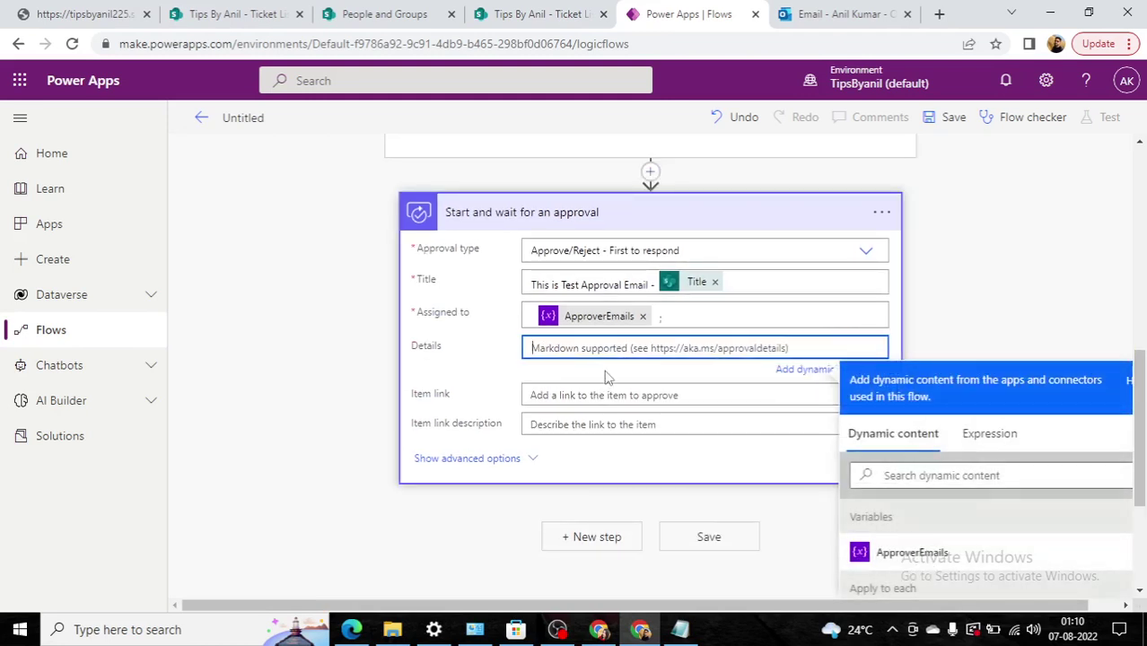
text(Please )
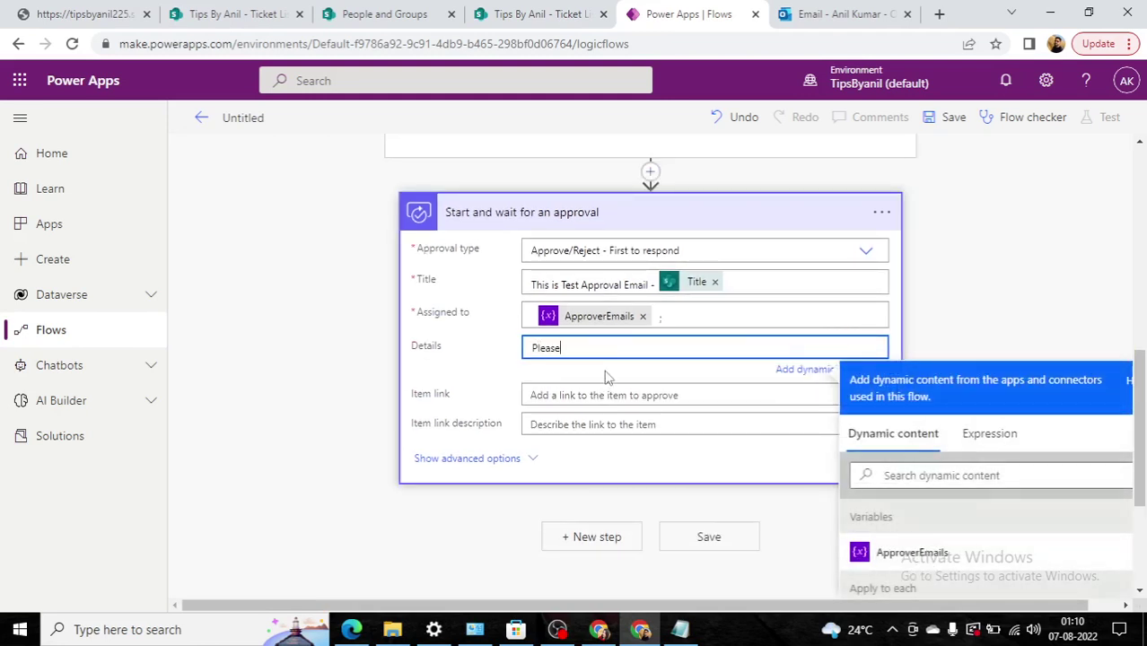
text(Take an Action)
click(606, 377)
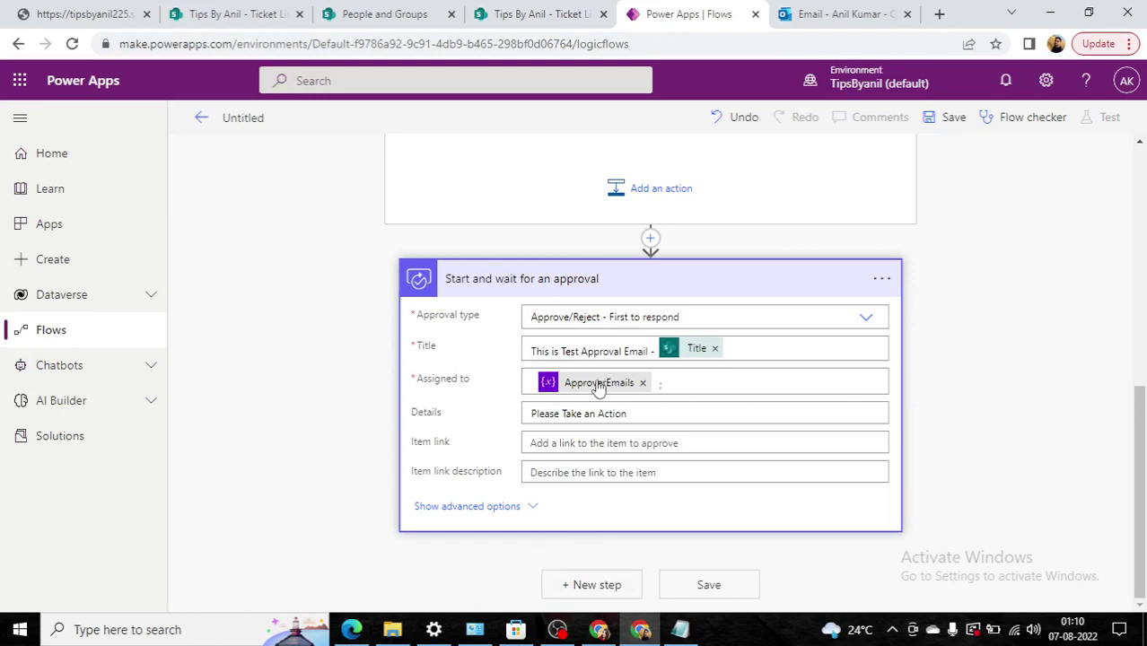
Step: Review the members of the DPMO Group in SharePoint and return to the flow
click(536, 13)
click(431, 13)
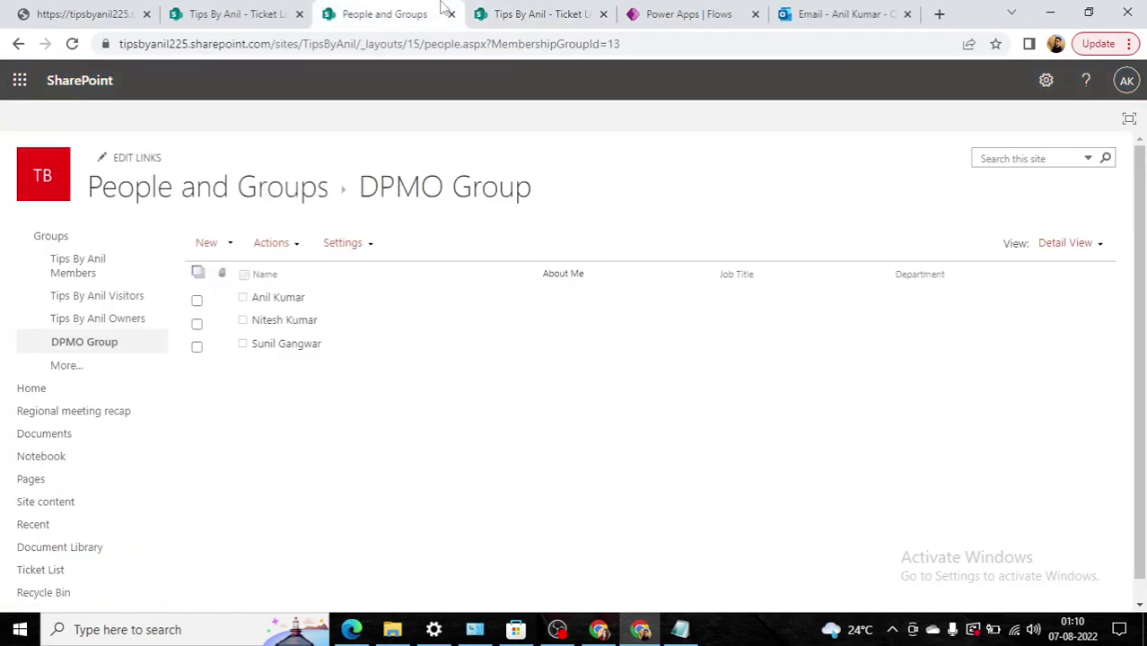
click(689, 13)
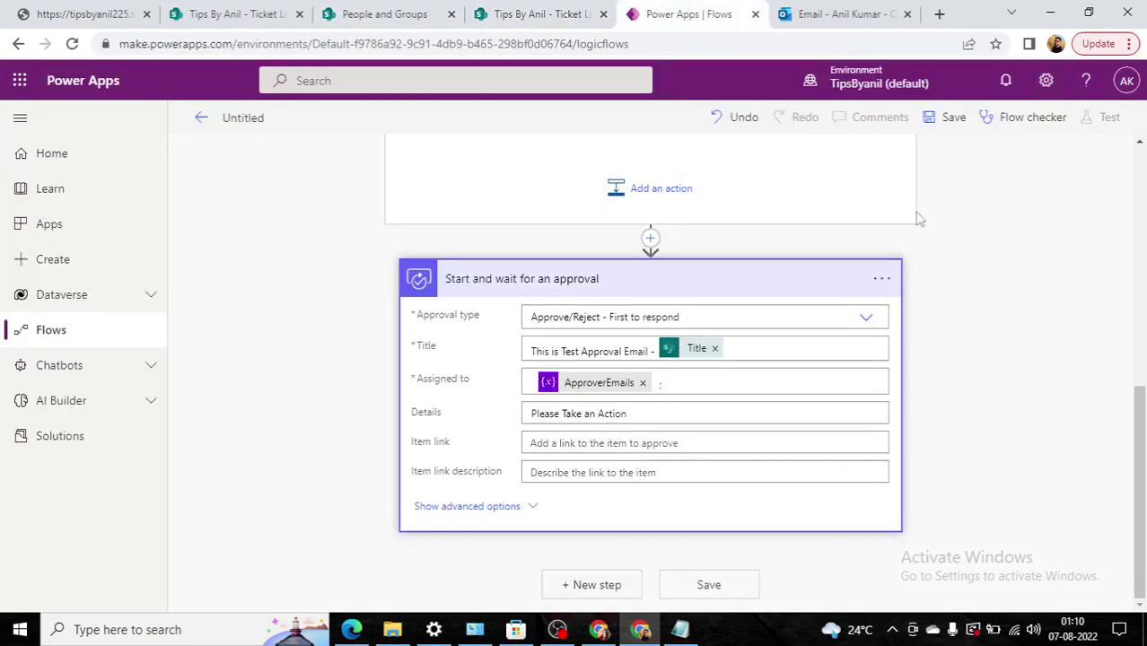
Step: Save the flow and check it for errors and warnings with the Flow checker
click(954, 117)
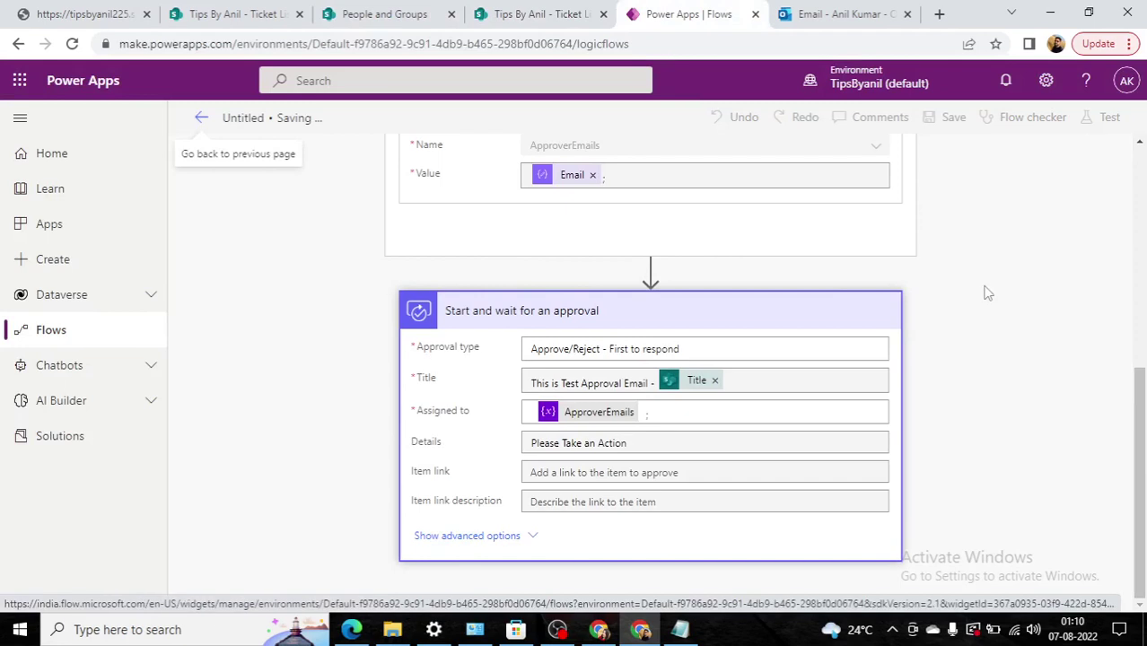
scroll(985, 292, up, 5)
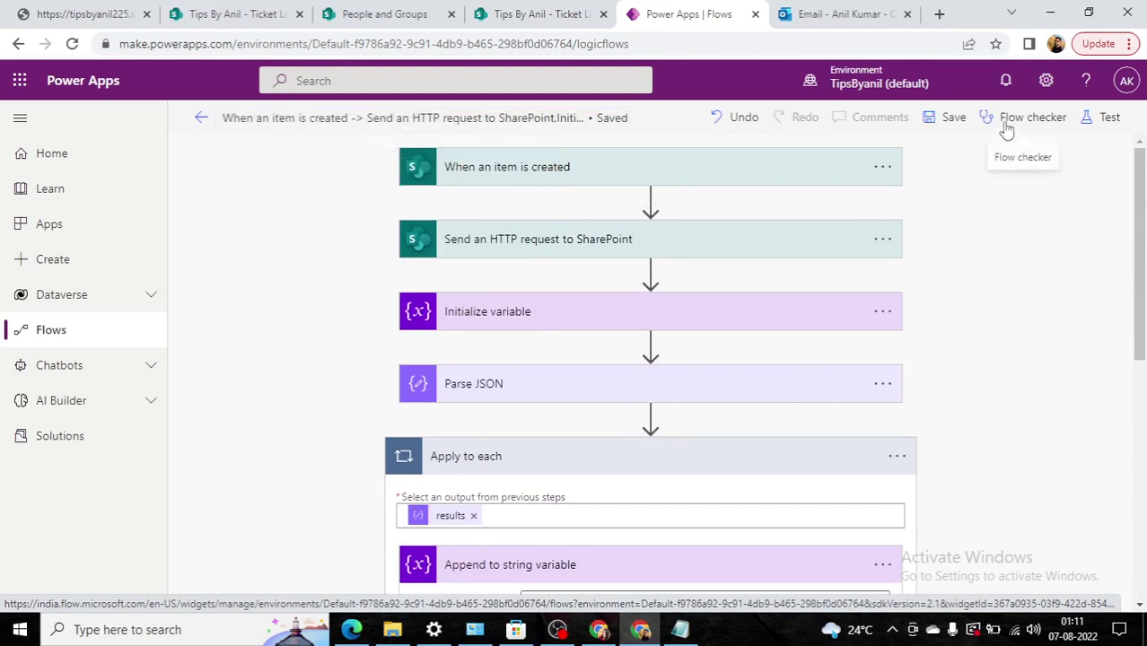
click(1008, 127)
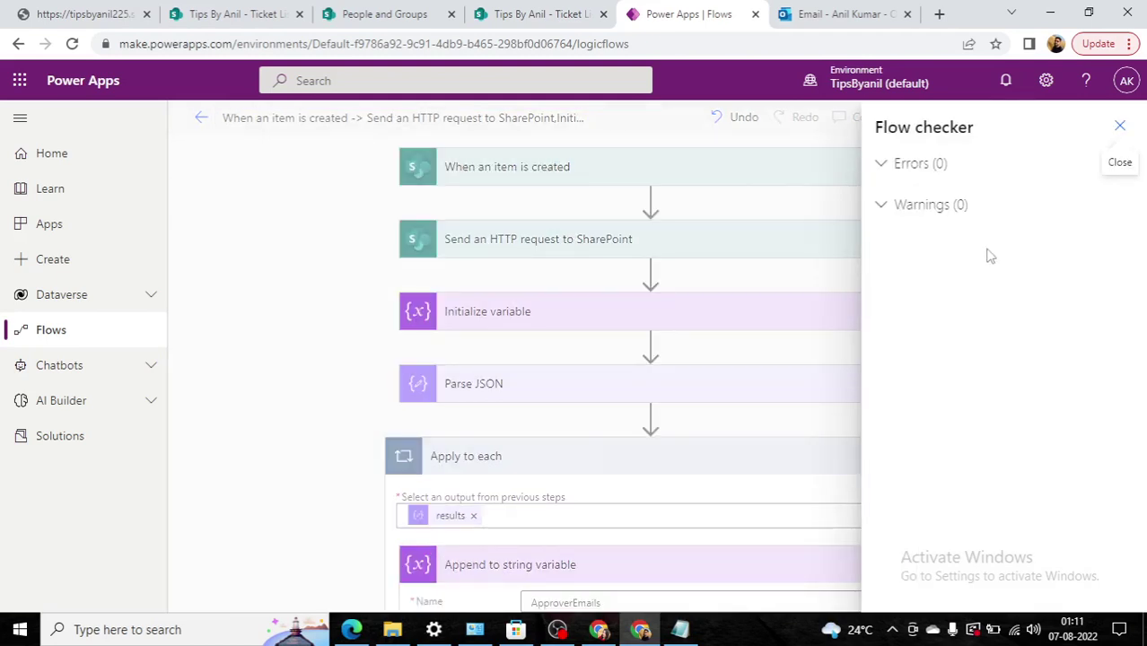
click(1120, 127)
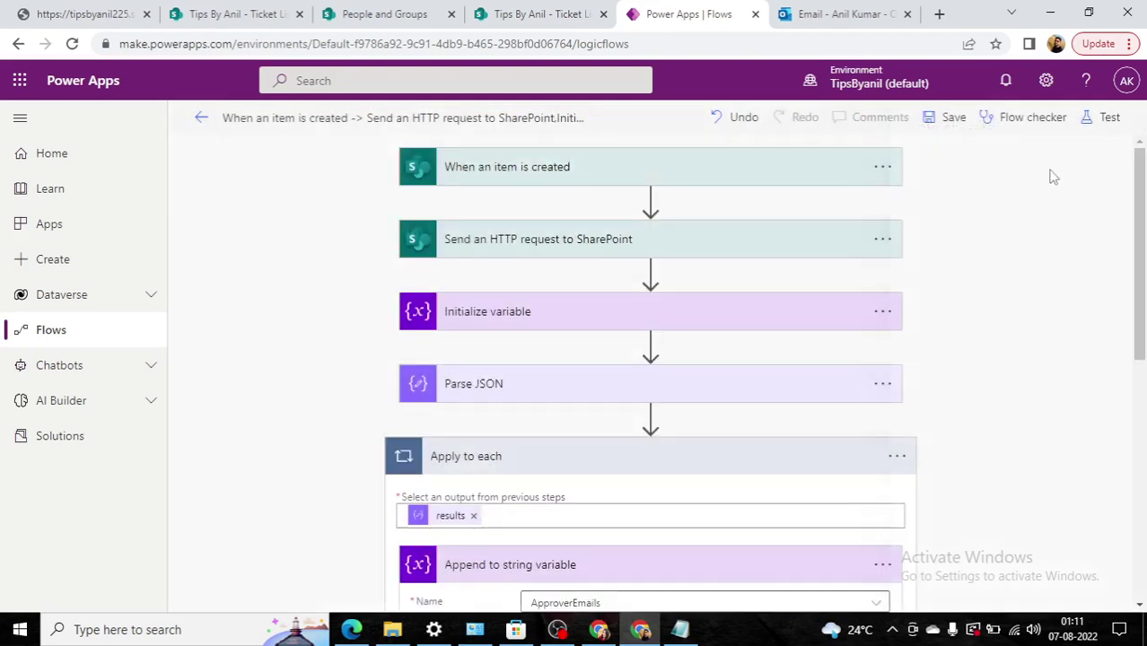
Step: Start a manual test of the flow
click(1106, 118)
click(885, 159)
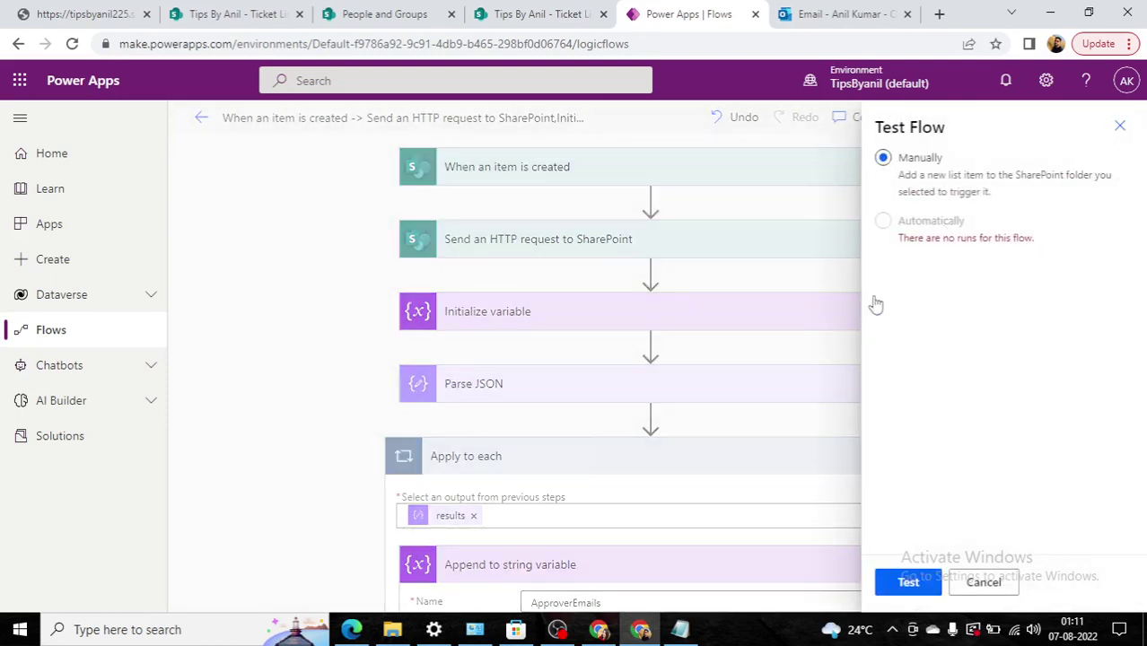
click(911, 593)
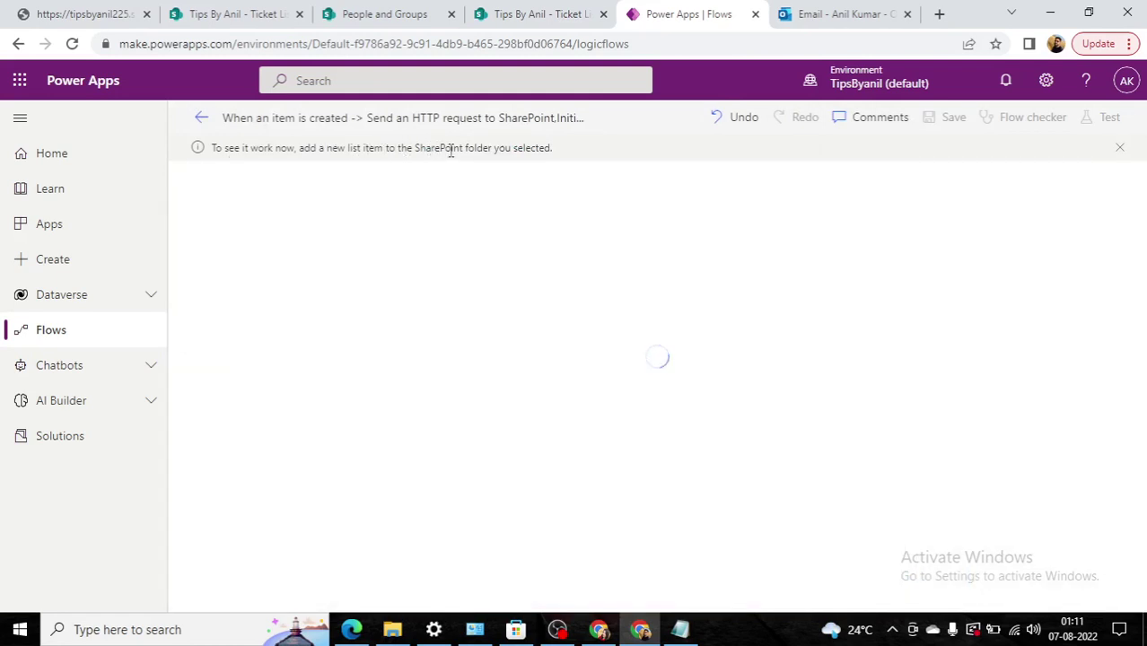
Step: Add an item titled "Ticket_001" to the SharePoint Ticket List in grid view to trigger the flow
click(536, 14)
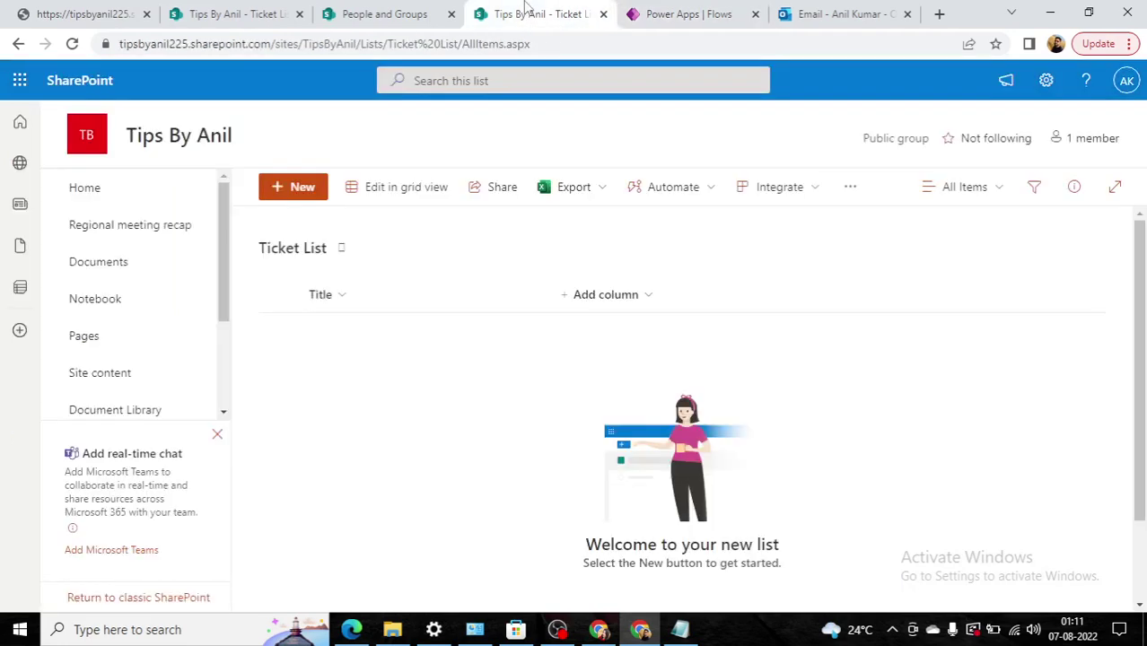
click(389, 198)
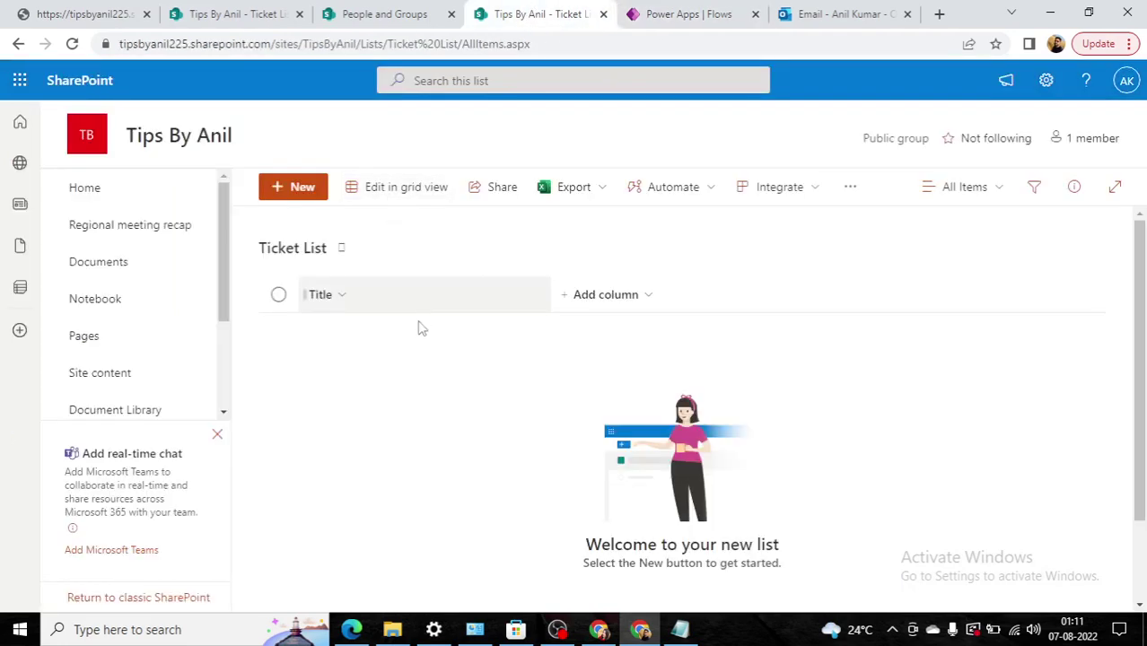
click(387, 343)
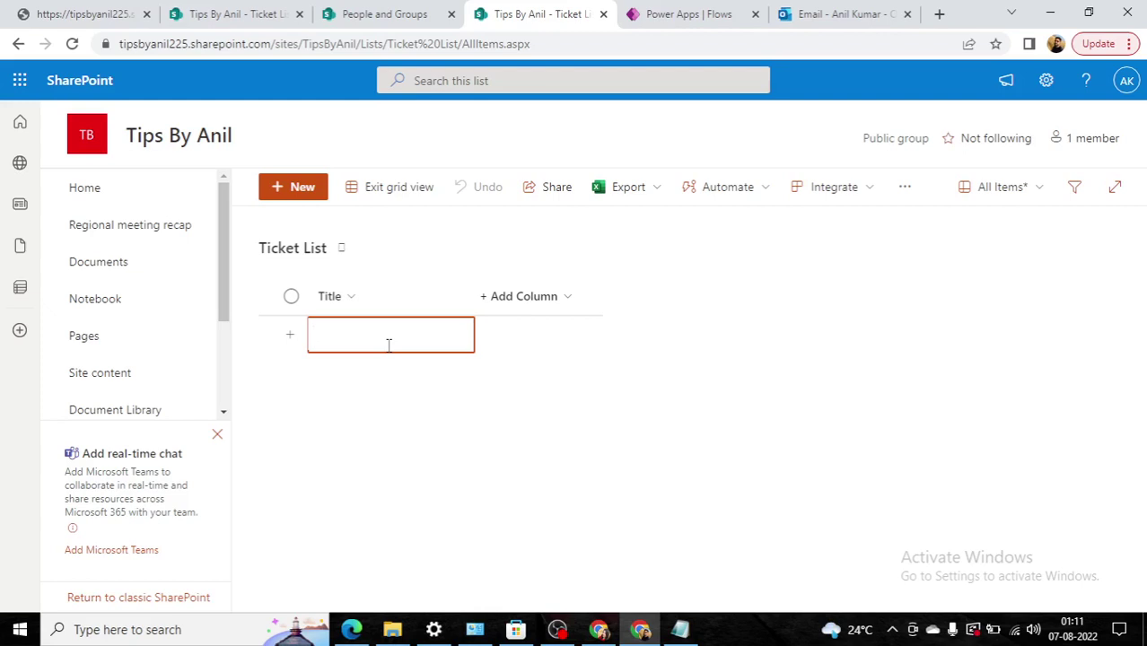
text(Ticket_001)
Step: Switch to Outlook and refresh both approvers' inboxes to check for the approval email
click(868, 11)
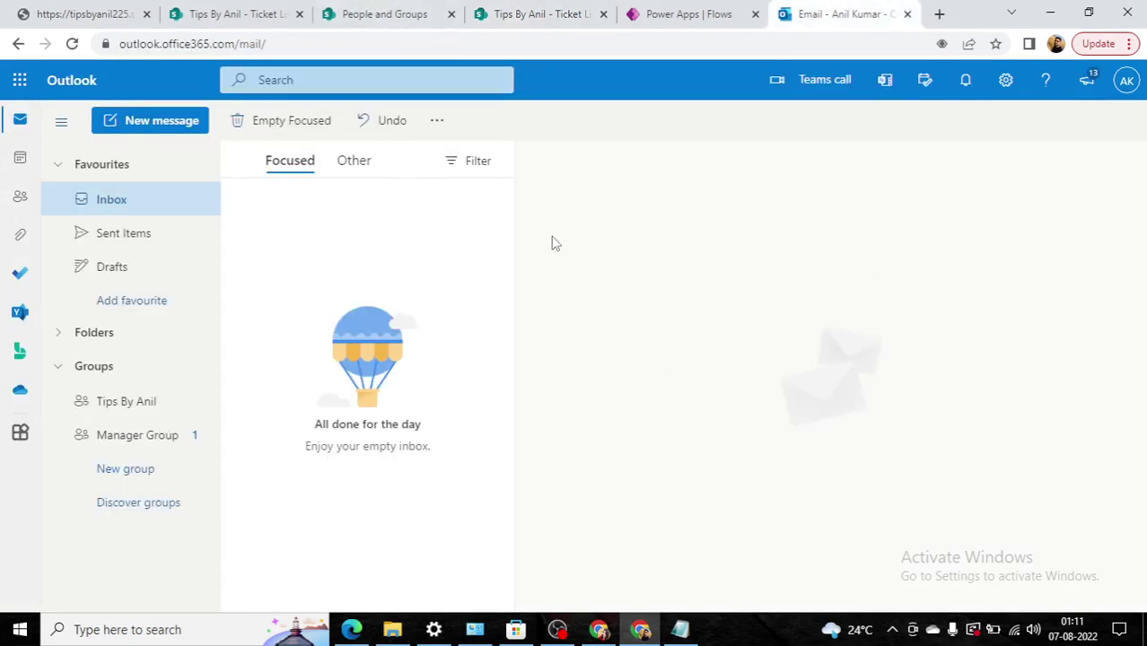
key(F5)
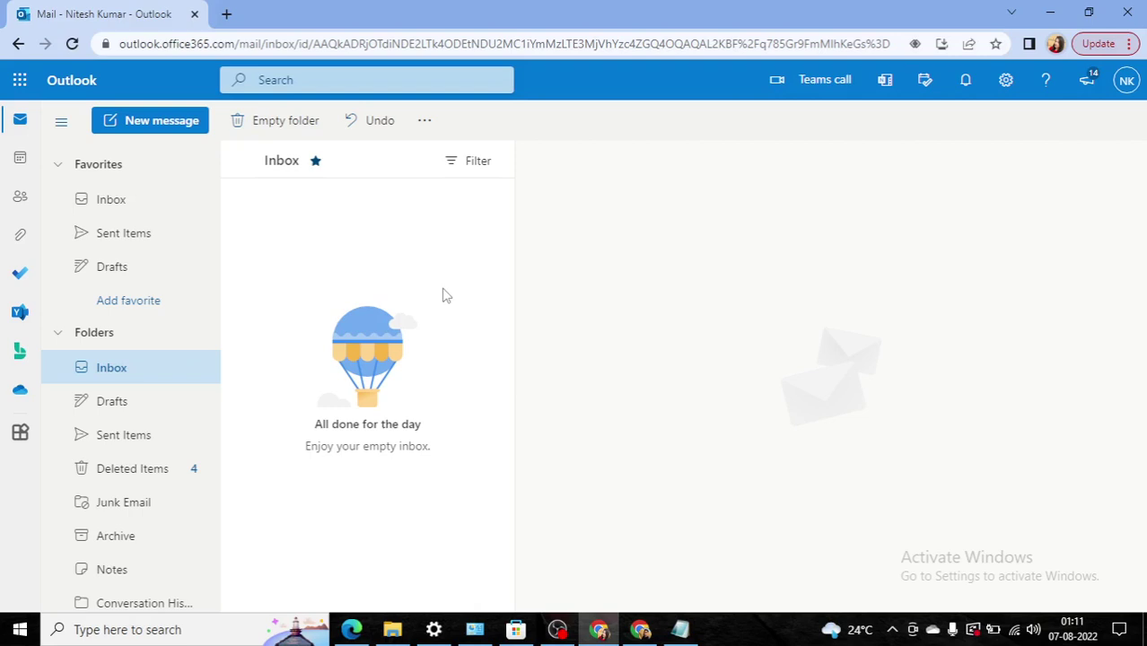
key(F5)
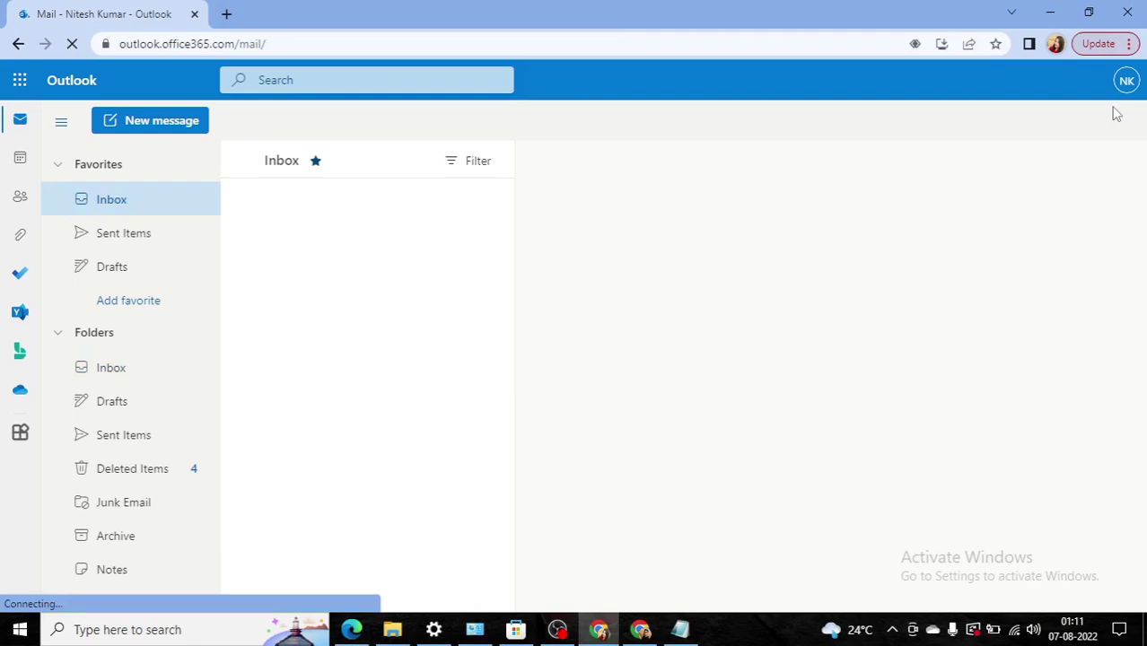
key(alt+Tab)
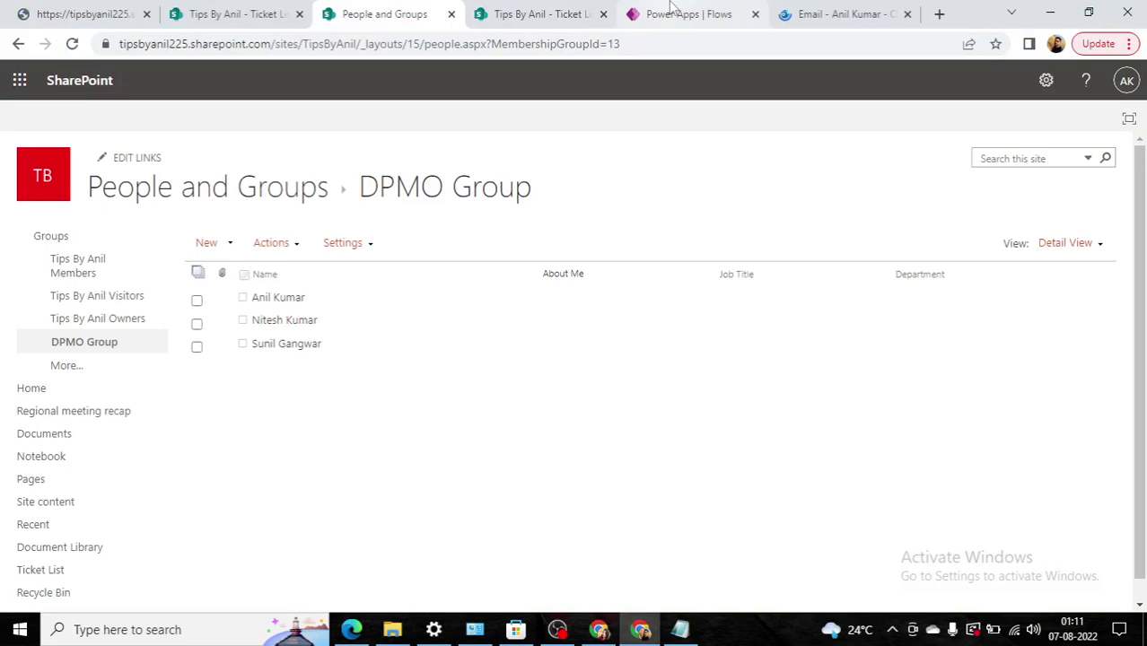
Step: Check the new Ticket List item and the progress of each action in the flow's test run
click(541, 14)
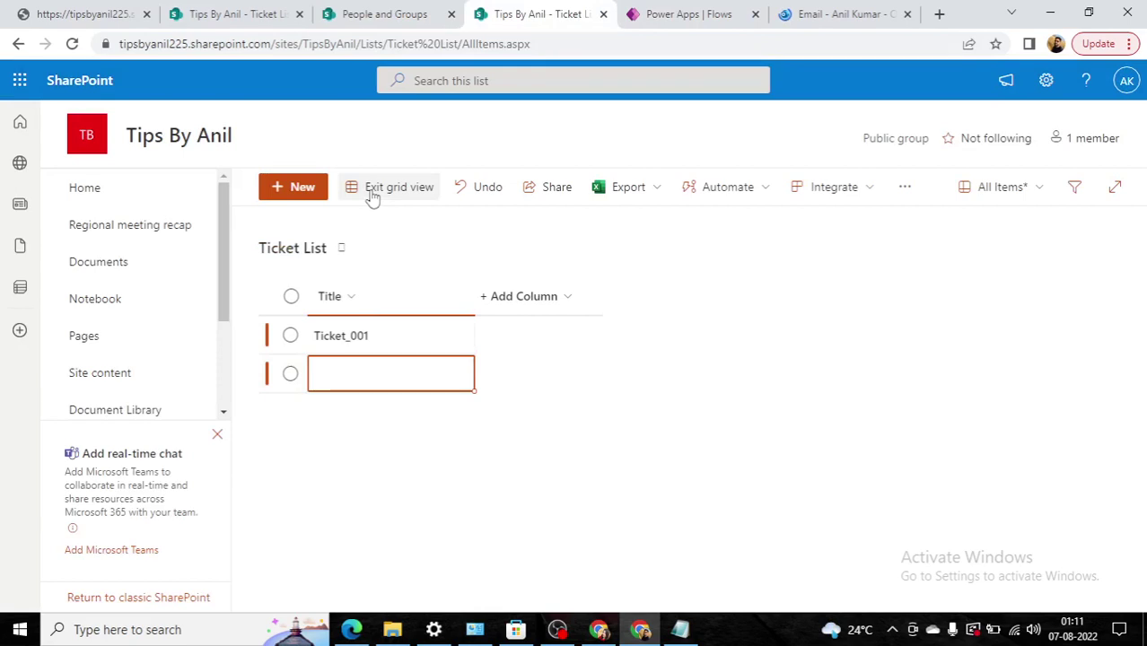
key(ctrl+Tab)
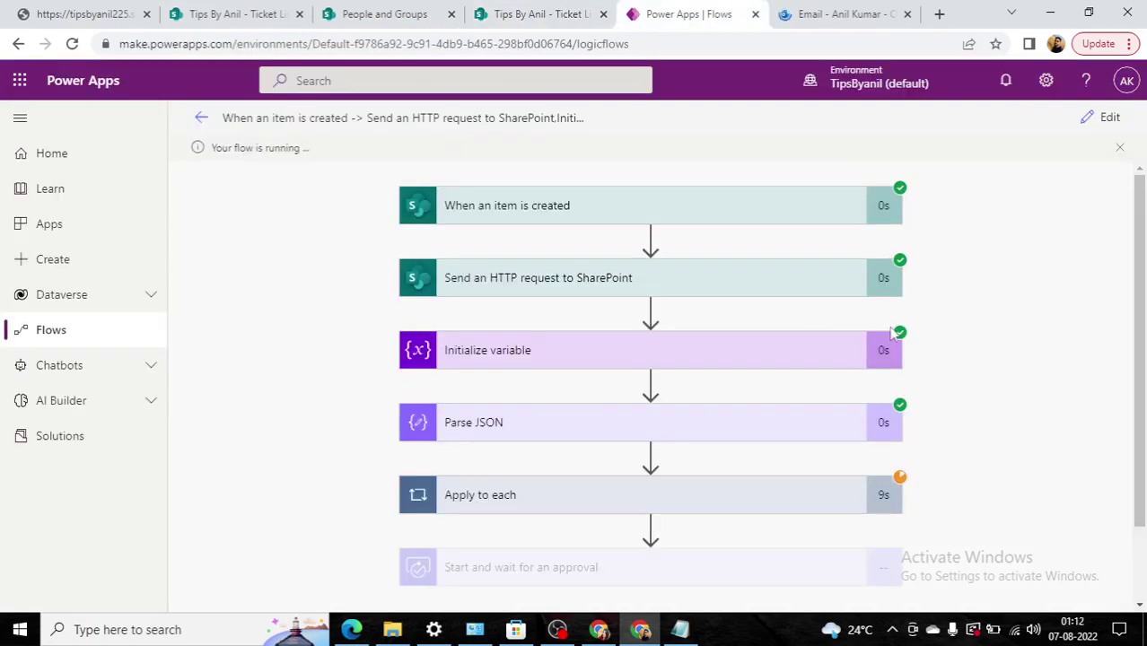
scroll(921, 422, down, 1)
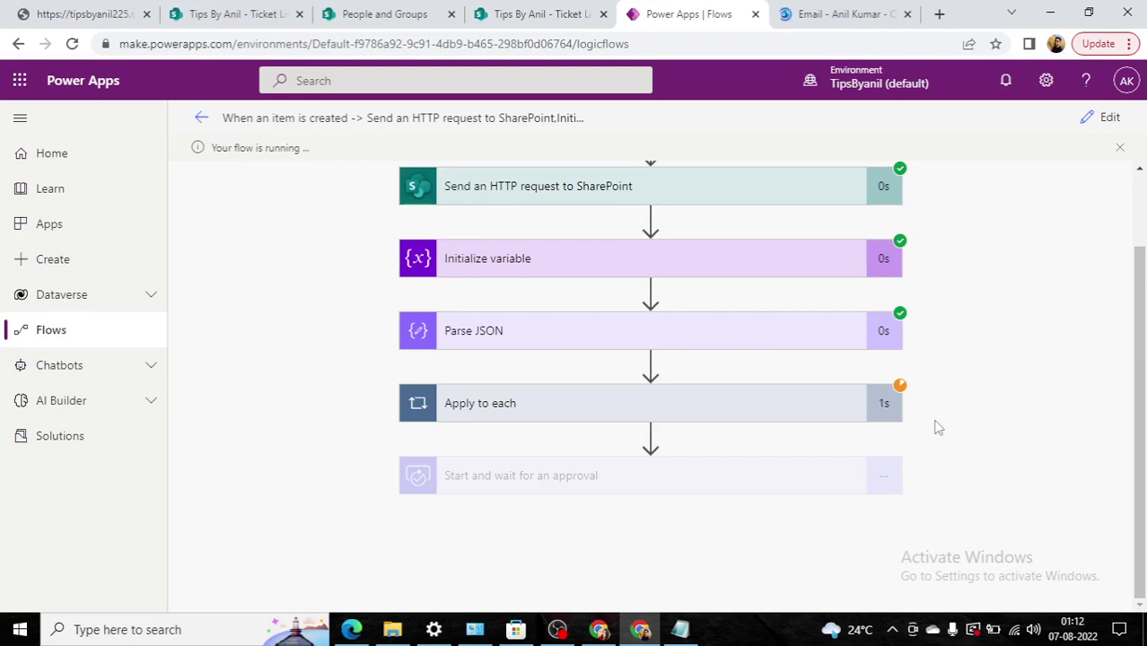
Step: Open the Ticket_001 approval email in the first approver's Outlook inbox and dismiss the feedback survey
click(815, 11)
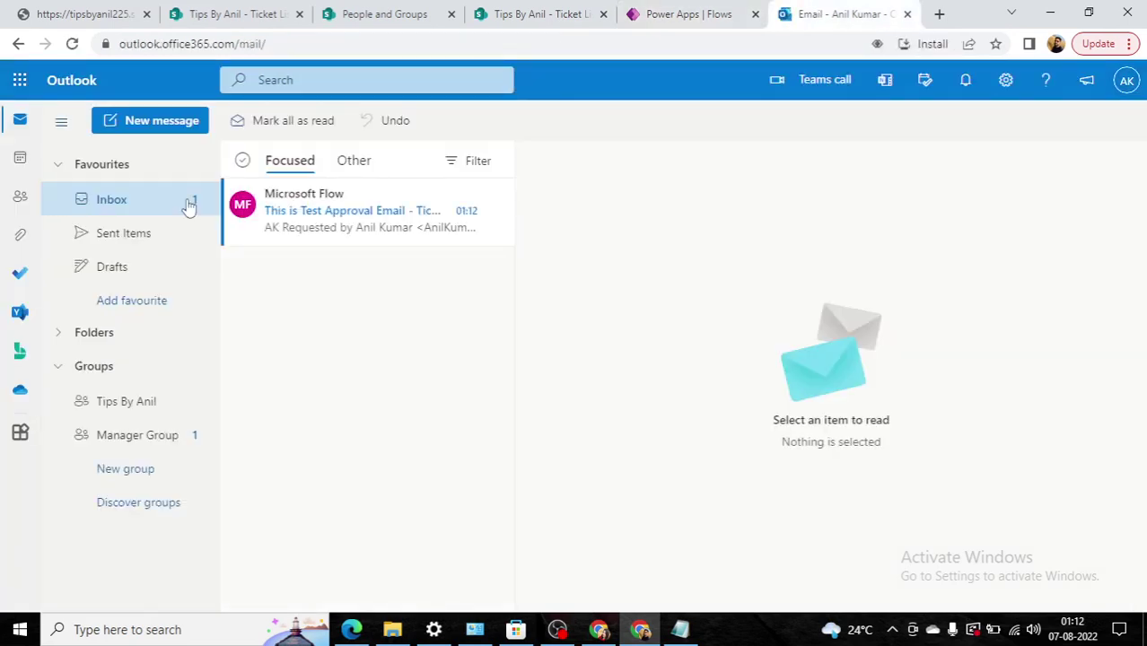
click(360, 205)
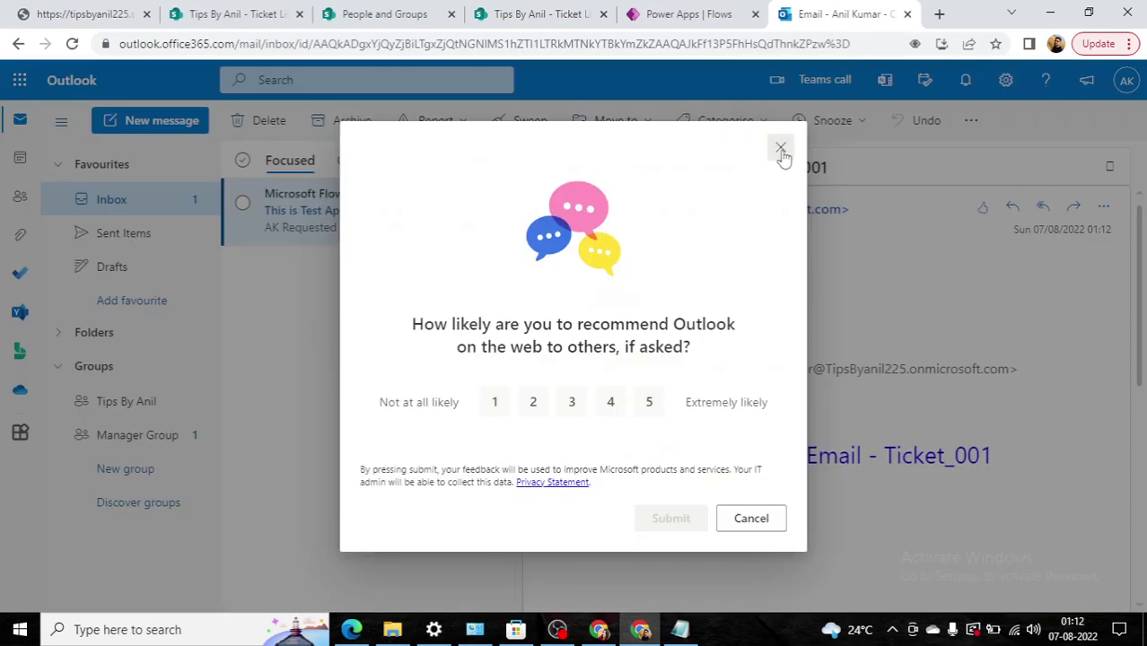
click(781, 149)
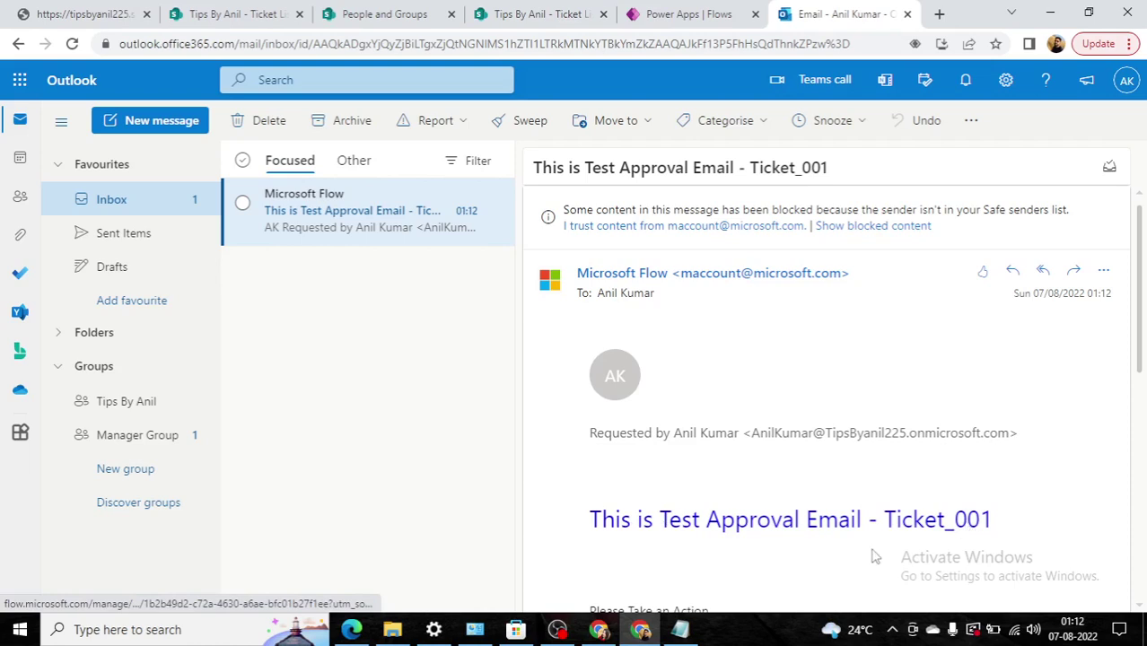
Step: View the Ticket_001 approval email in the second approver's mailbox, and return to the flow's test run
click(600, 633)
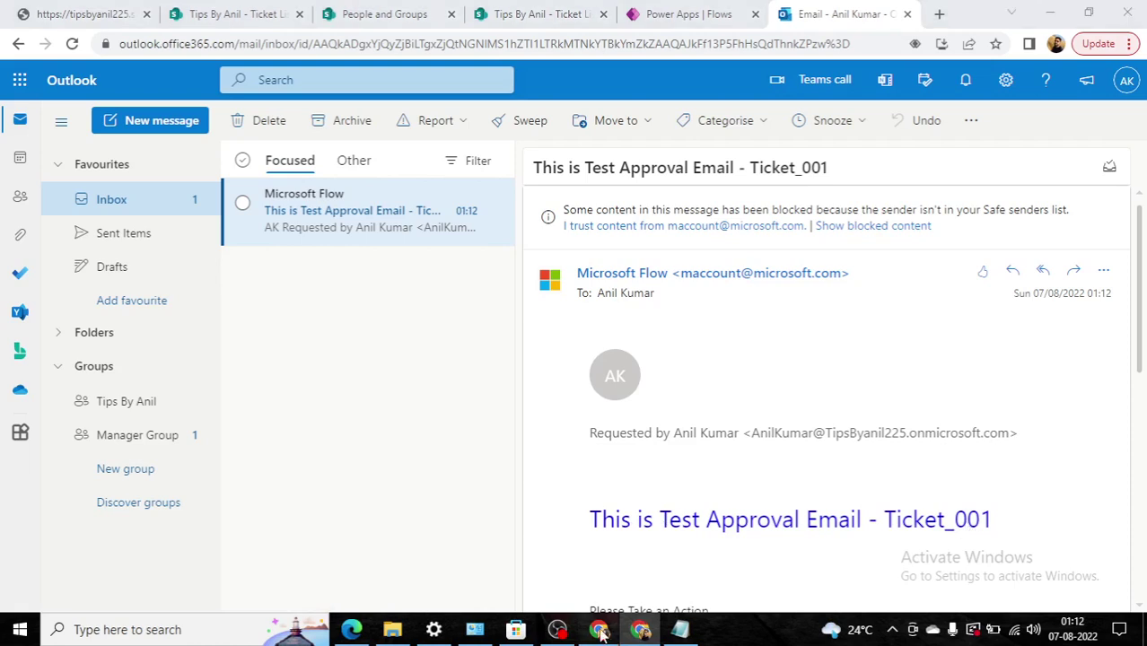
click(599, 633)
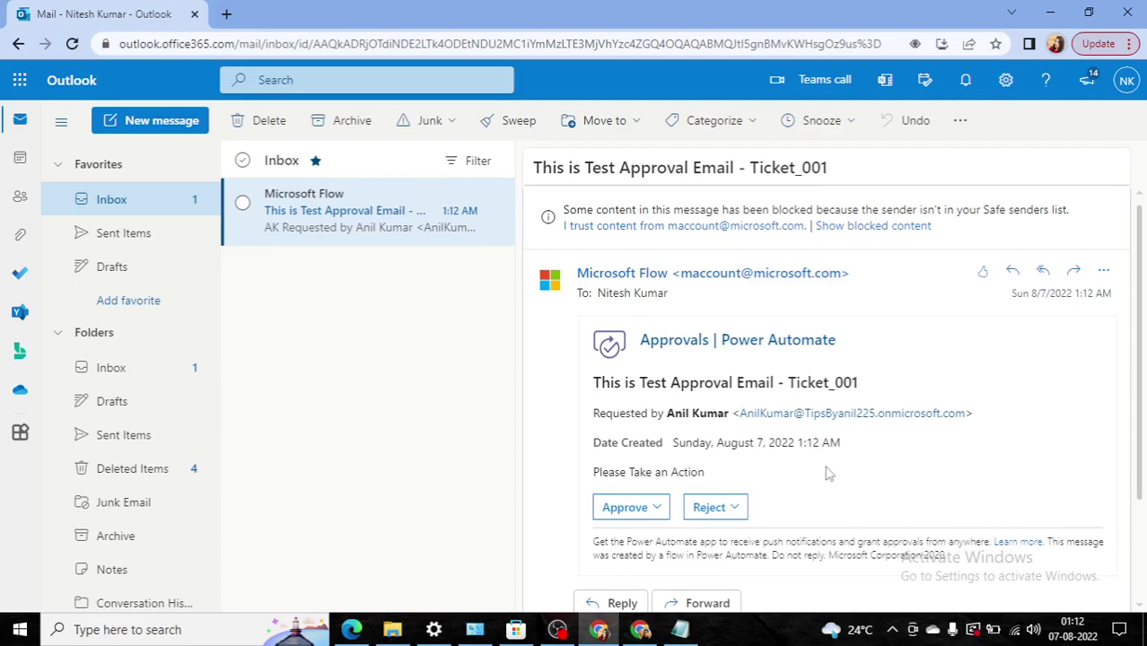
click(643, 634)
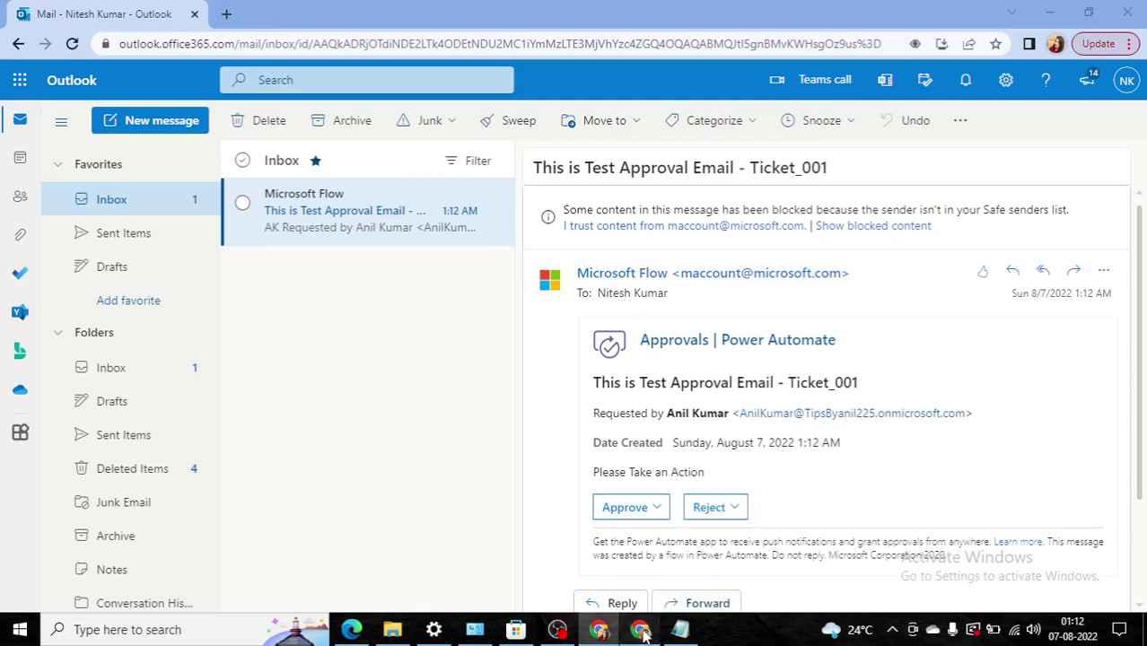
key(ctrl+shift+Tab)
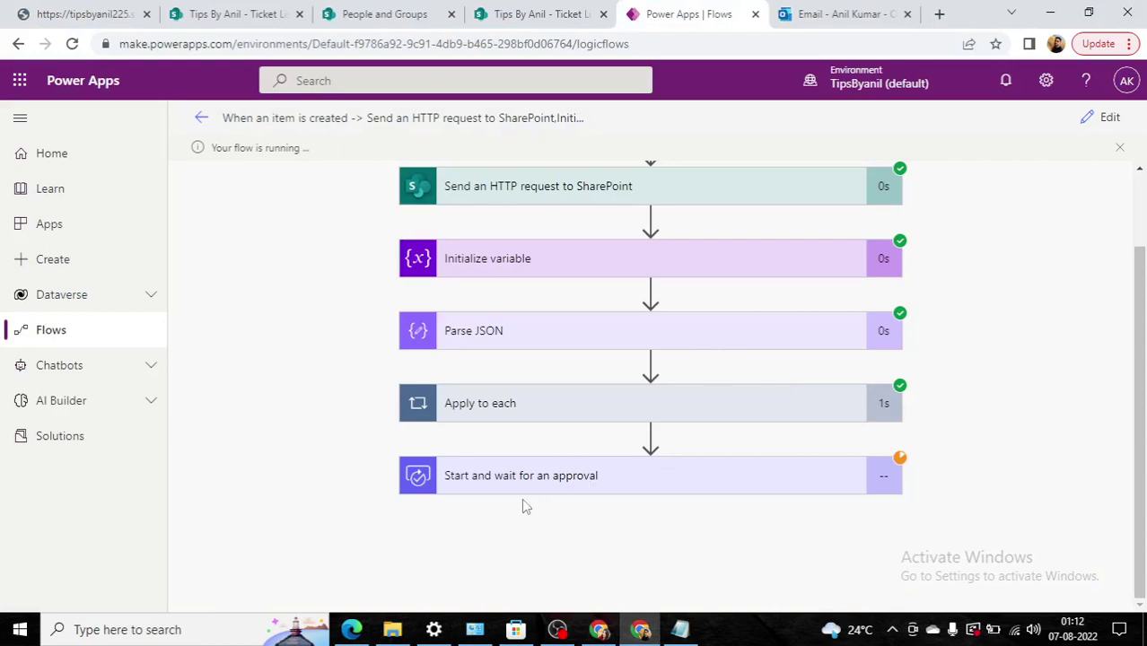
Step: Review the DPMO Group's name and members in SharePoint again, and recheck the status of the flow run
click(524, 9)
click(440, 11)
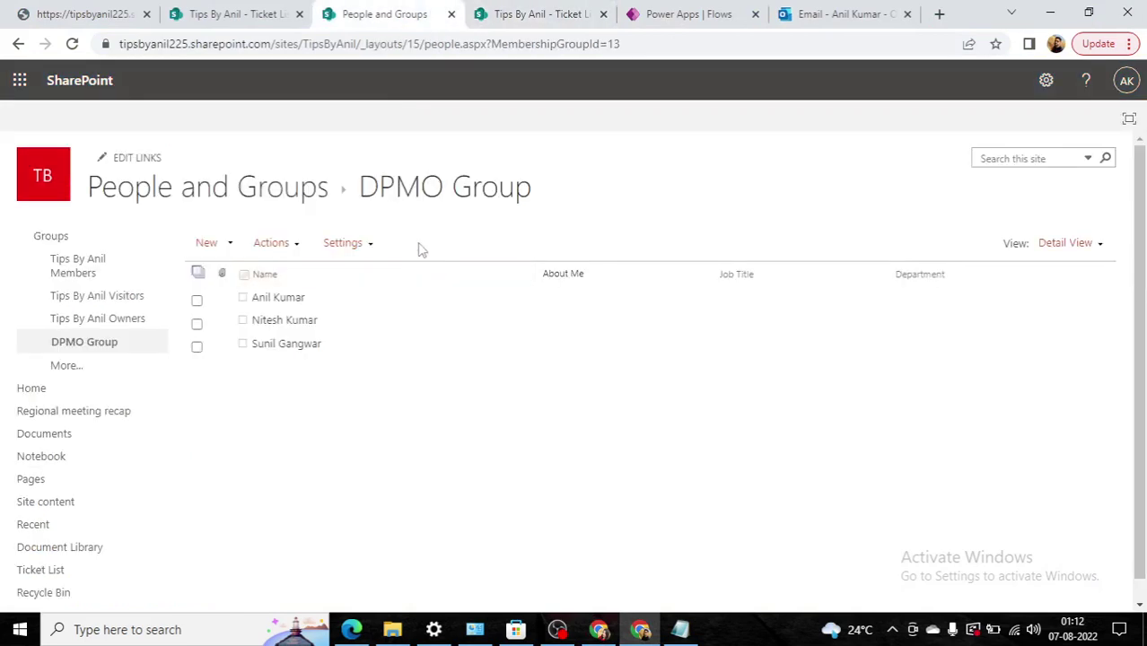
drag(363, 189, 543, 202)
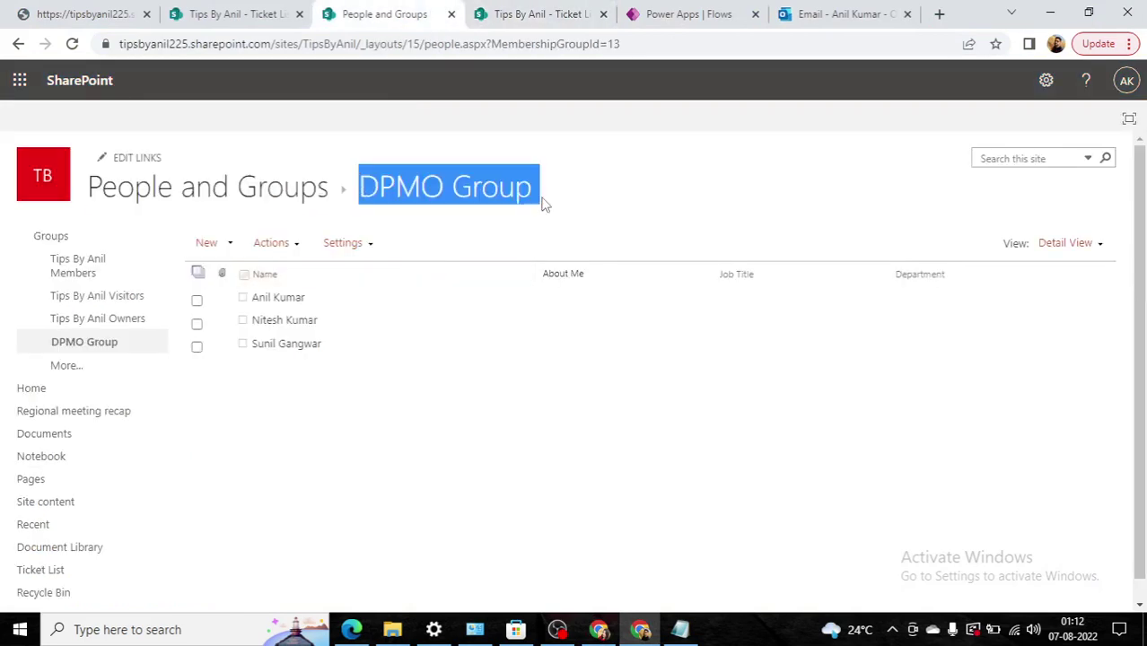
click(597, 202)
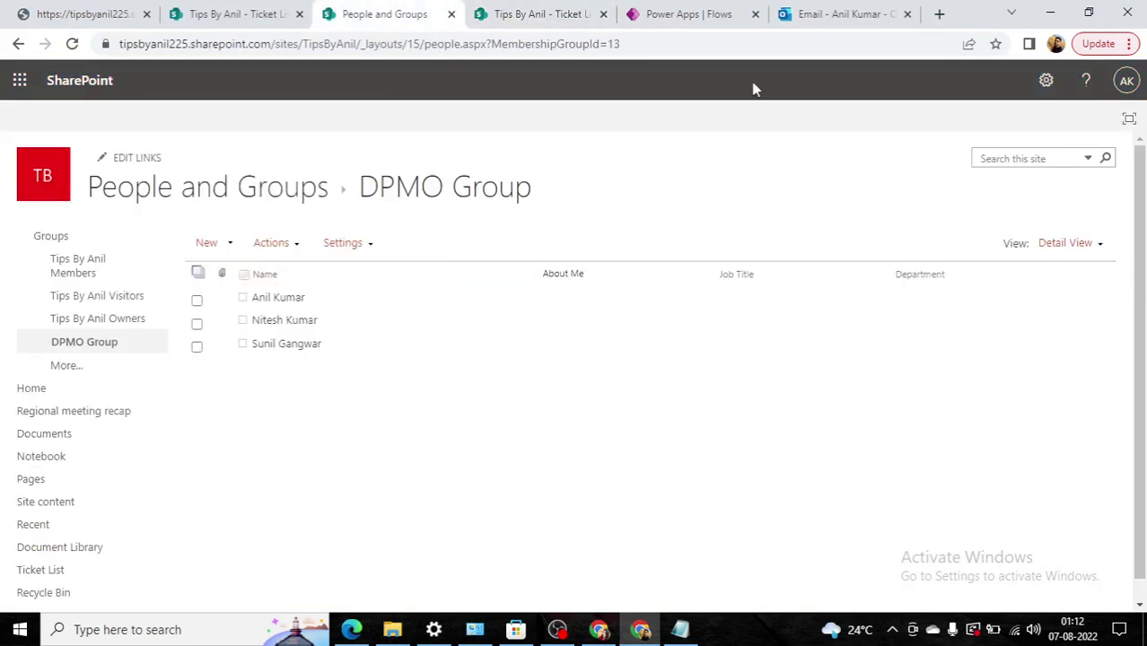
click(833, 10)
click(689, 14)
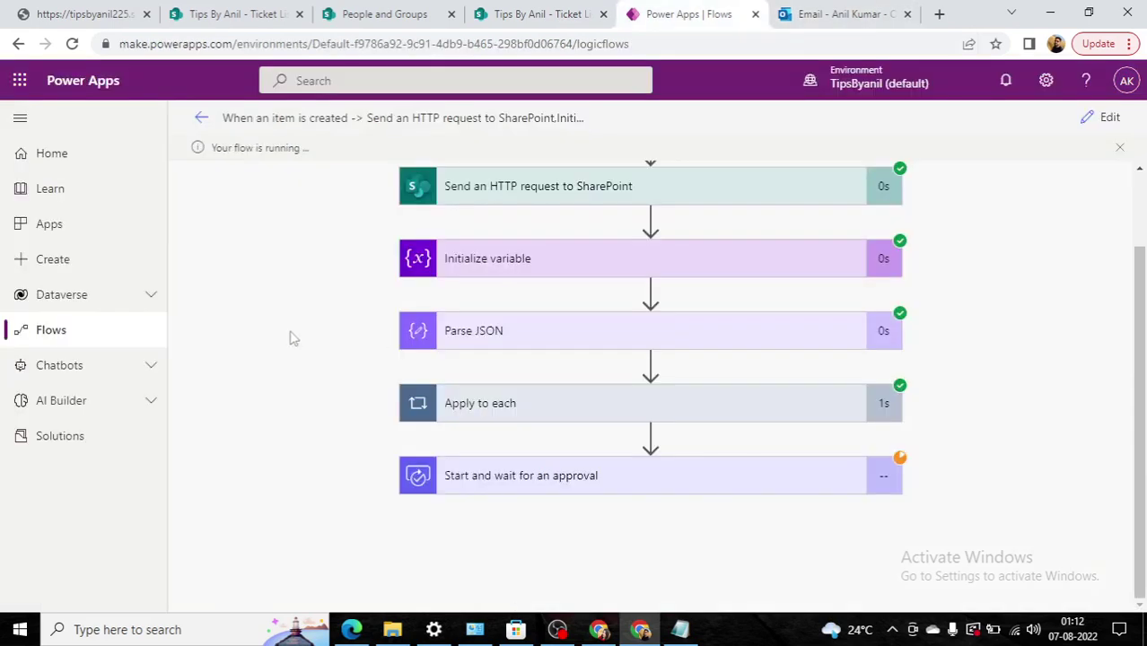